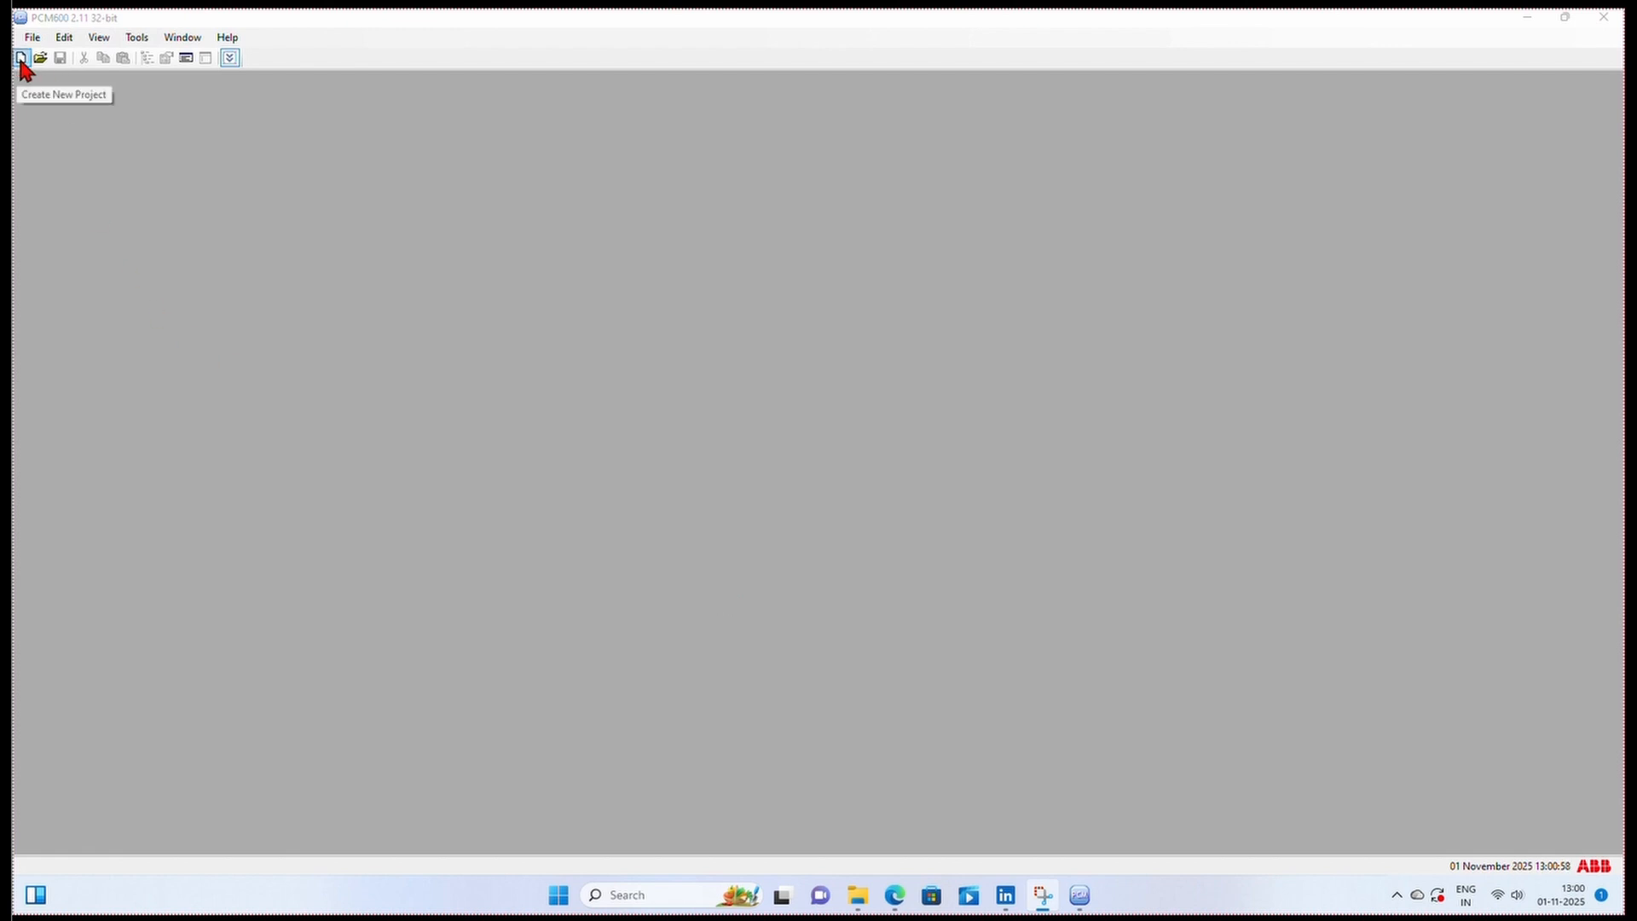
Step: Create a new project named TEST PROJECT
left_click(32, 39)
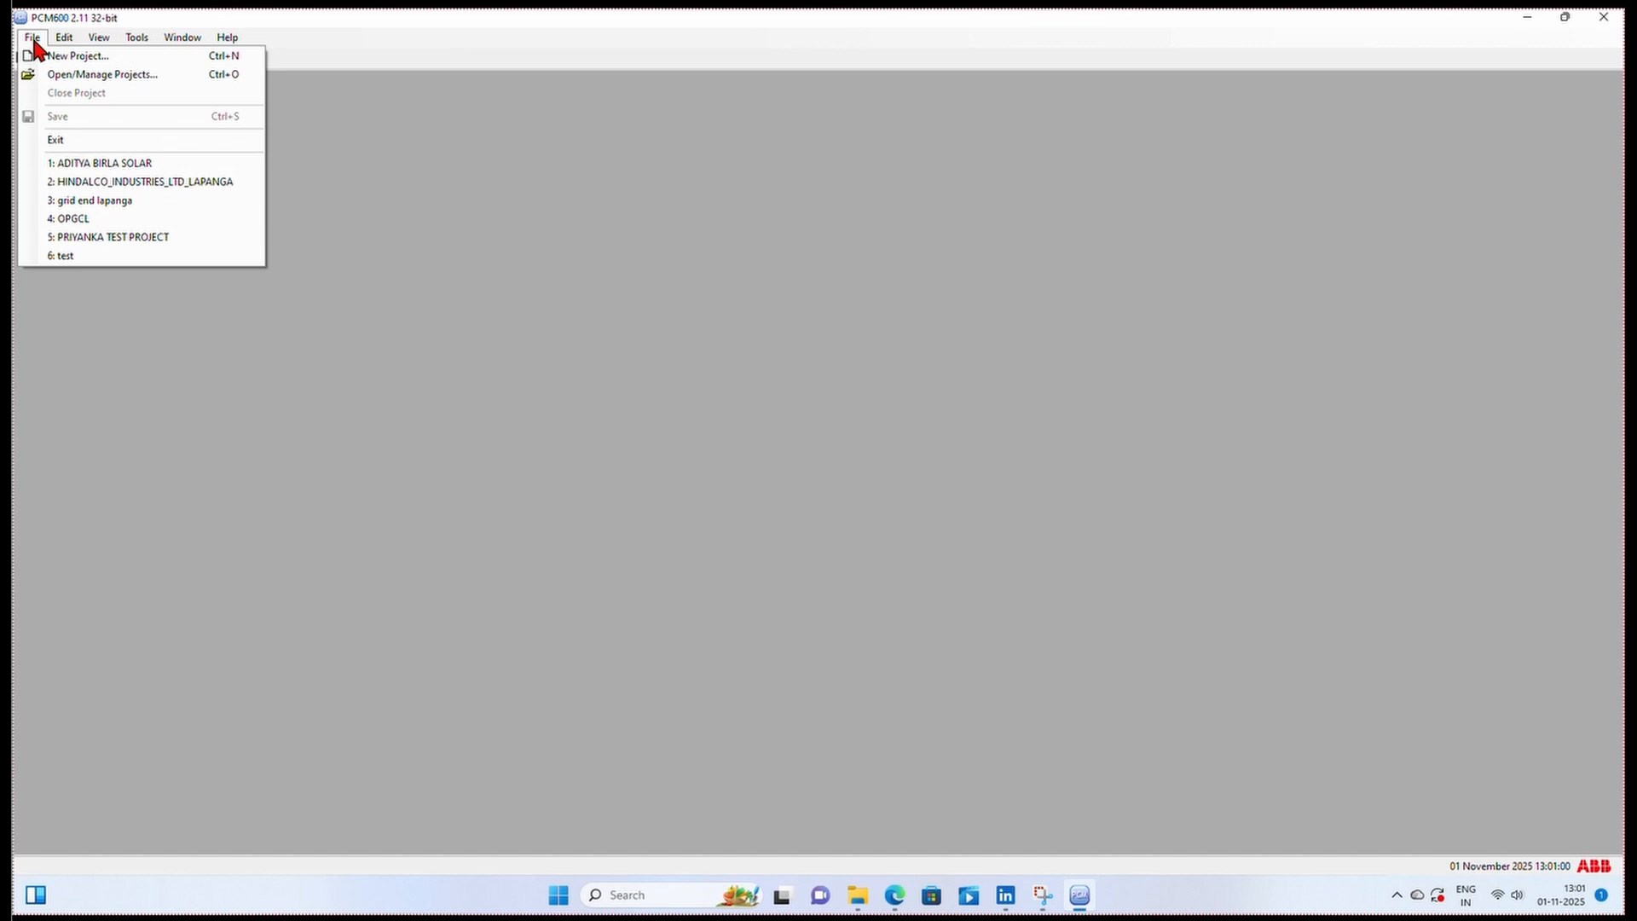
left_click(44, 60)
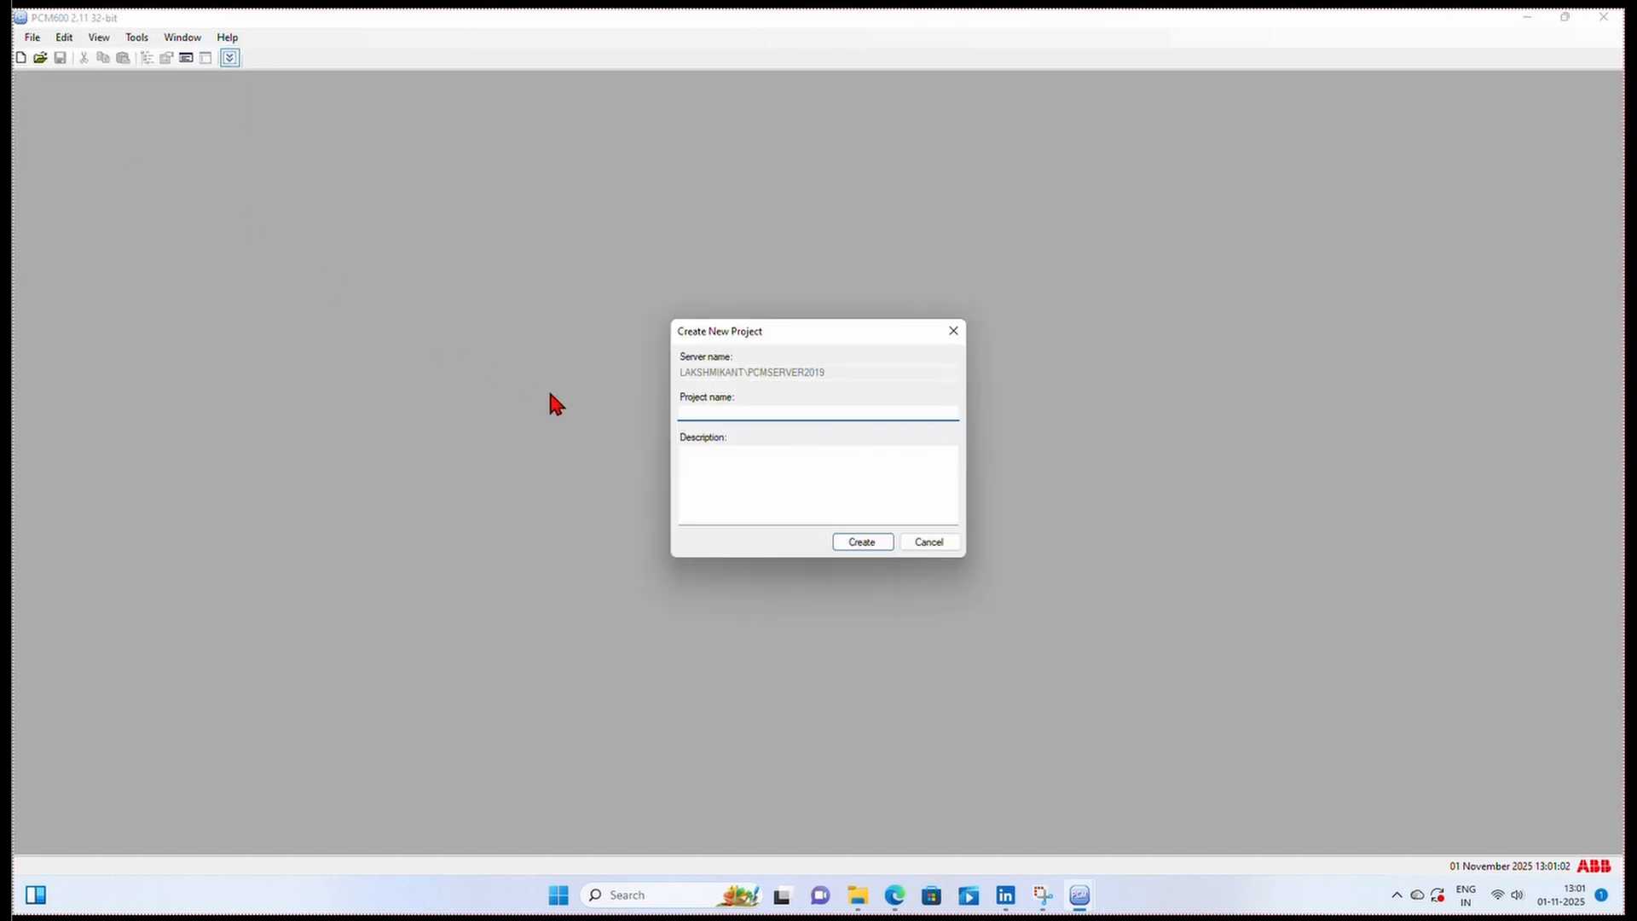
type("TEST PROJECT")
left_click(863, 543)
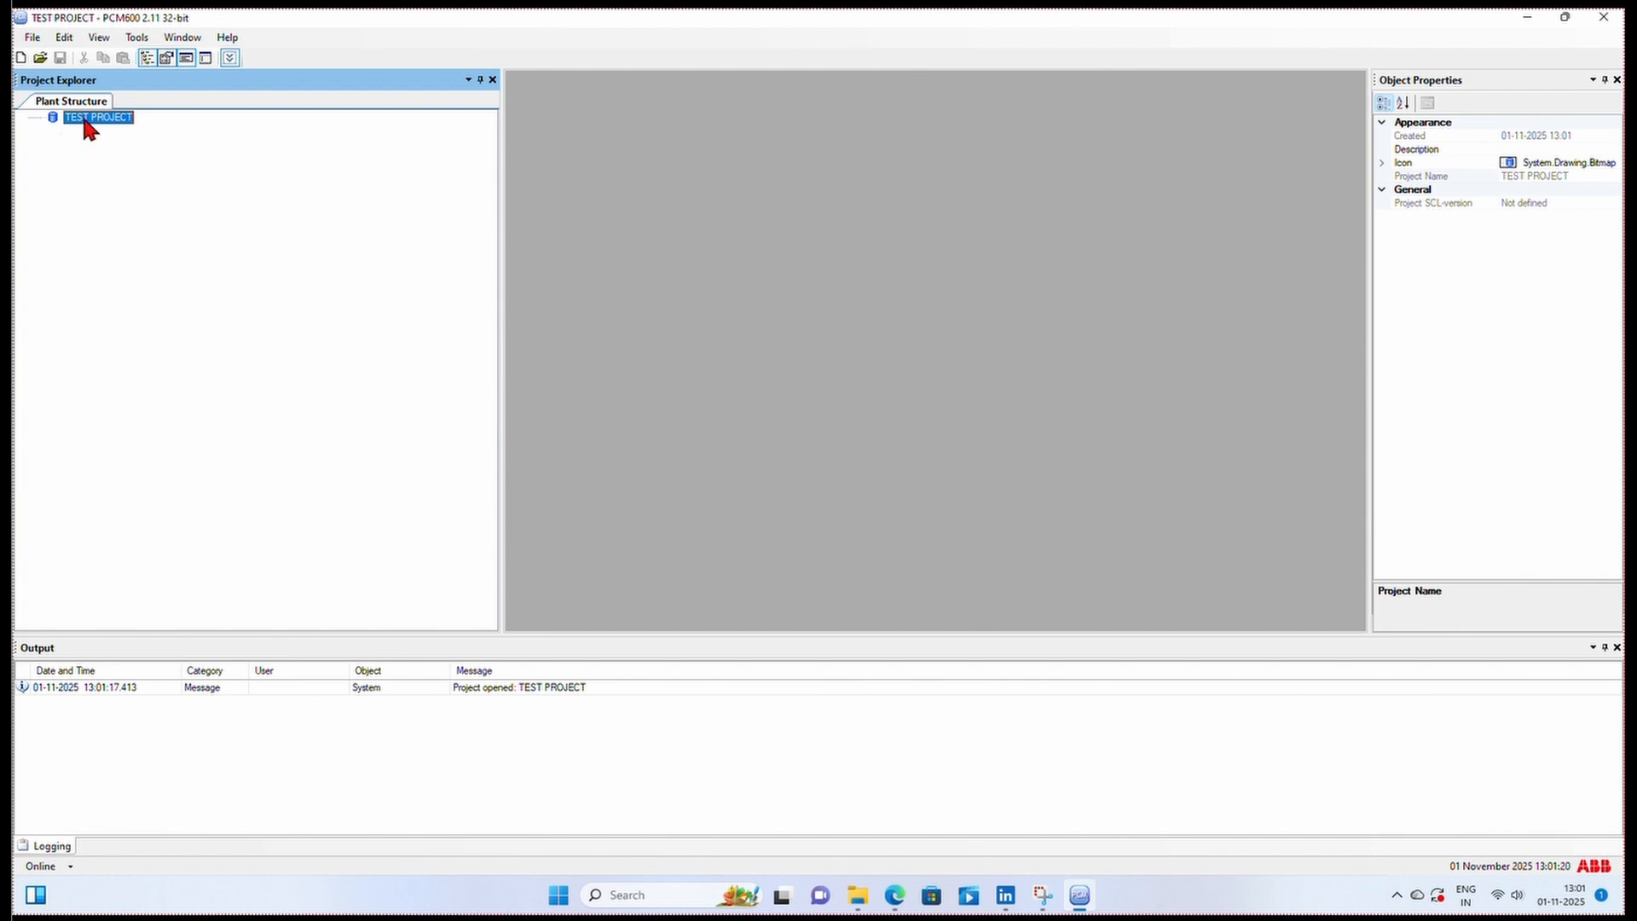
Step: Add a general Substation object under TEST PROJECT in the plant structure
right_click(88, 127)
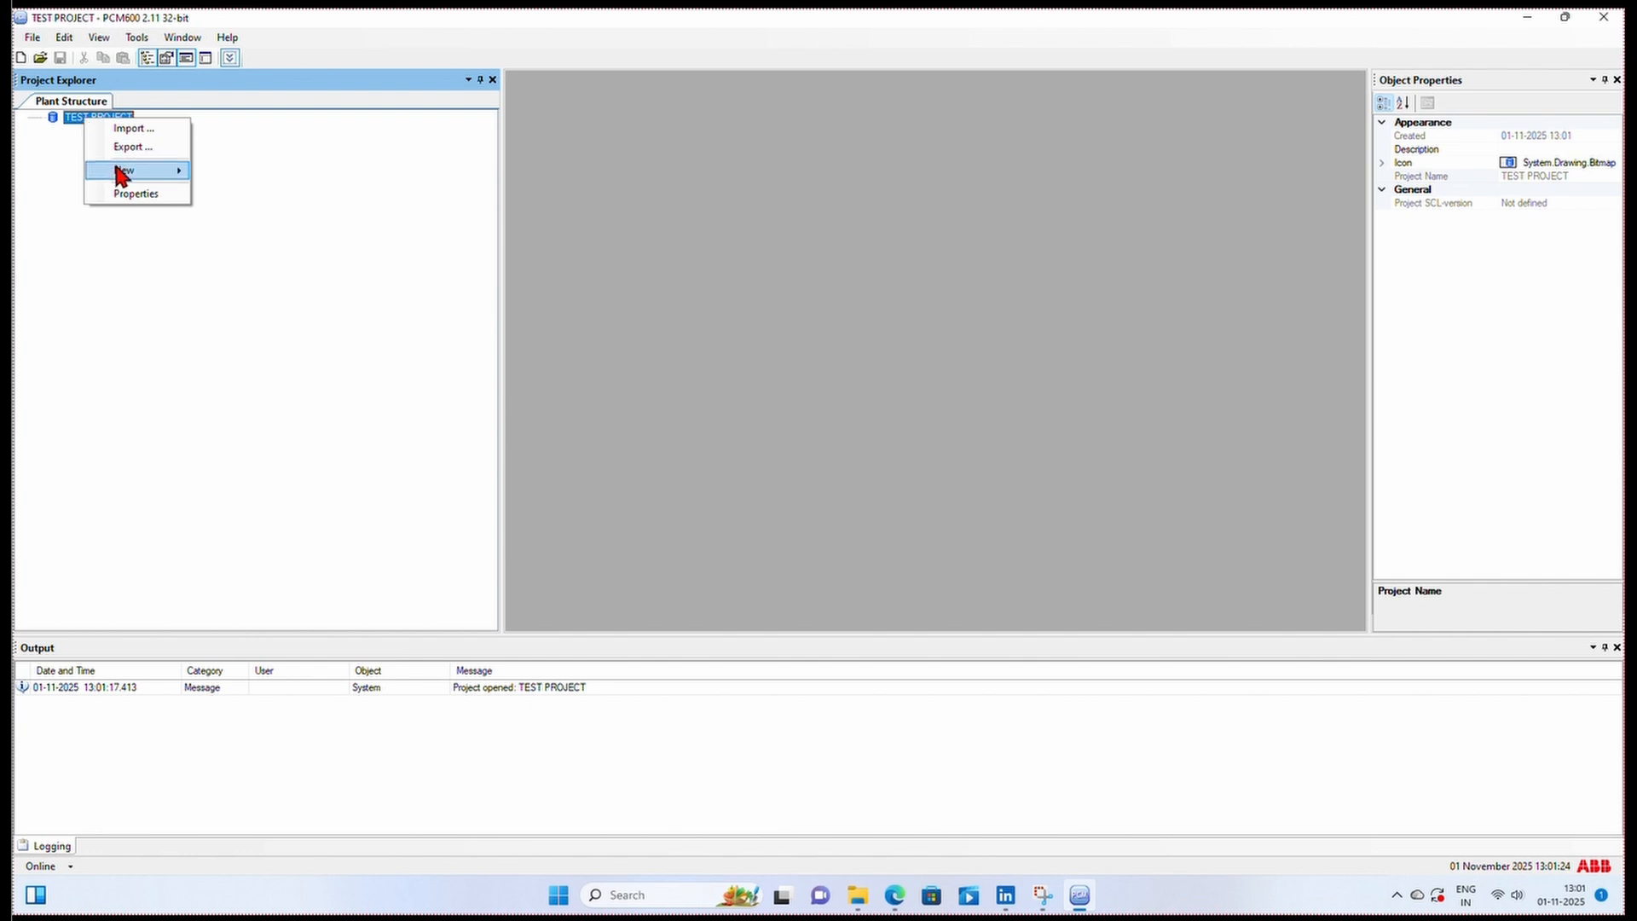
mouse_move(118, 170)
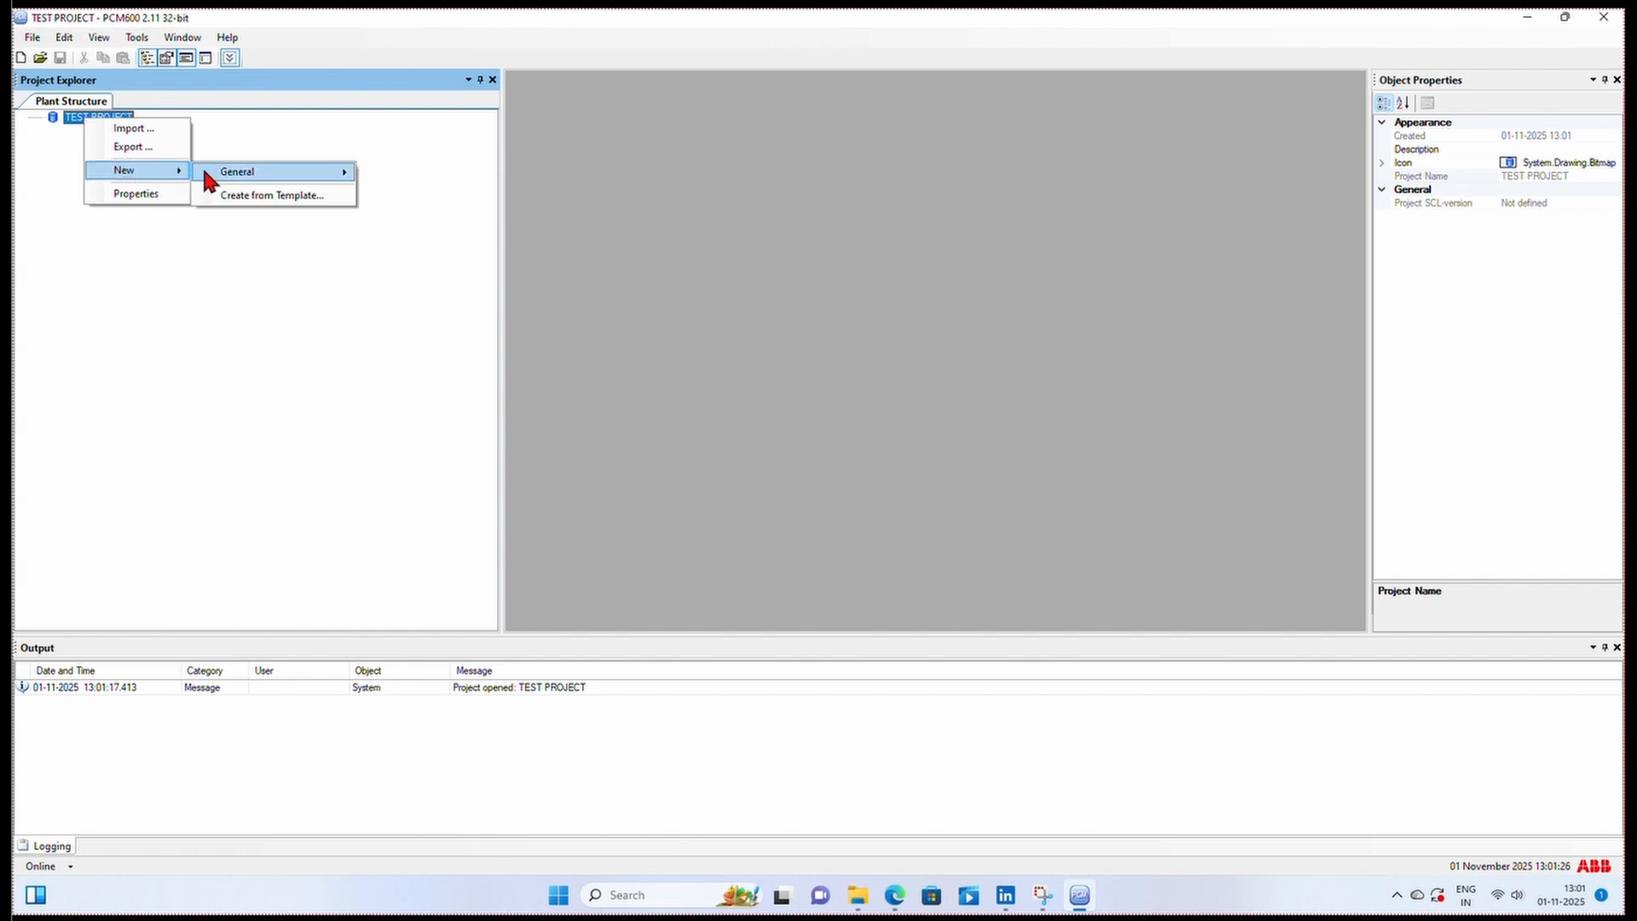
mouse_move(241, 171)
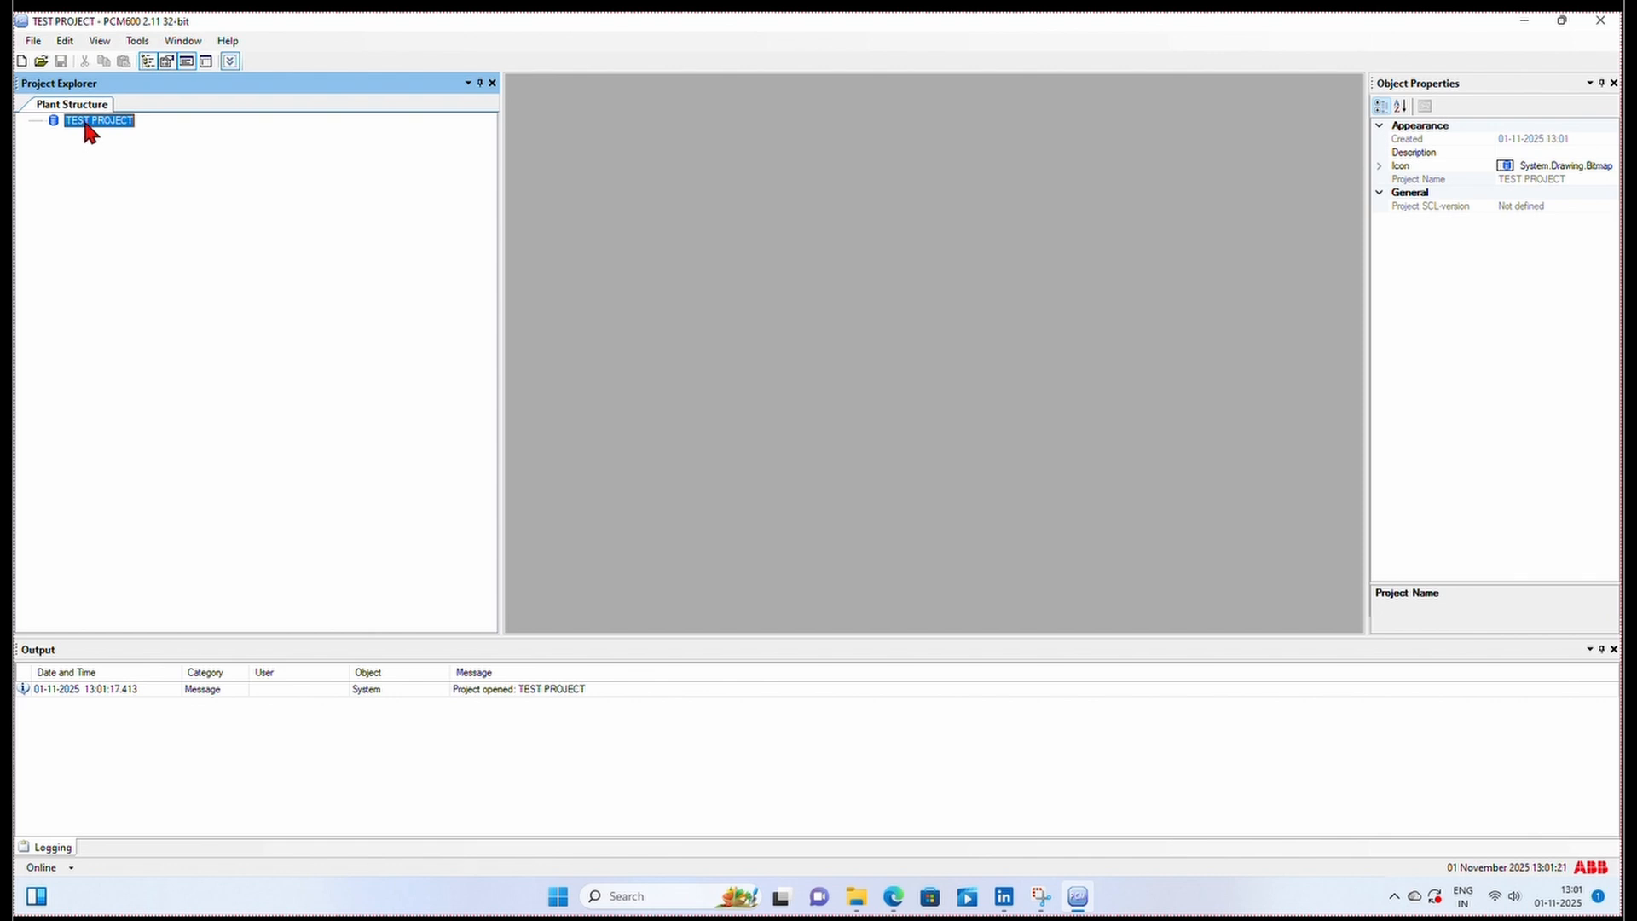
right_click(90, 129)
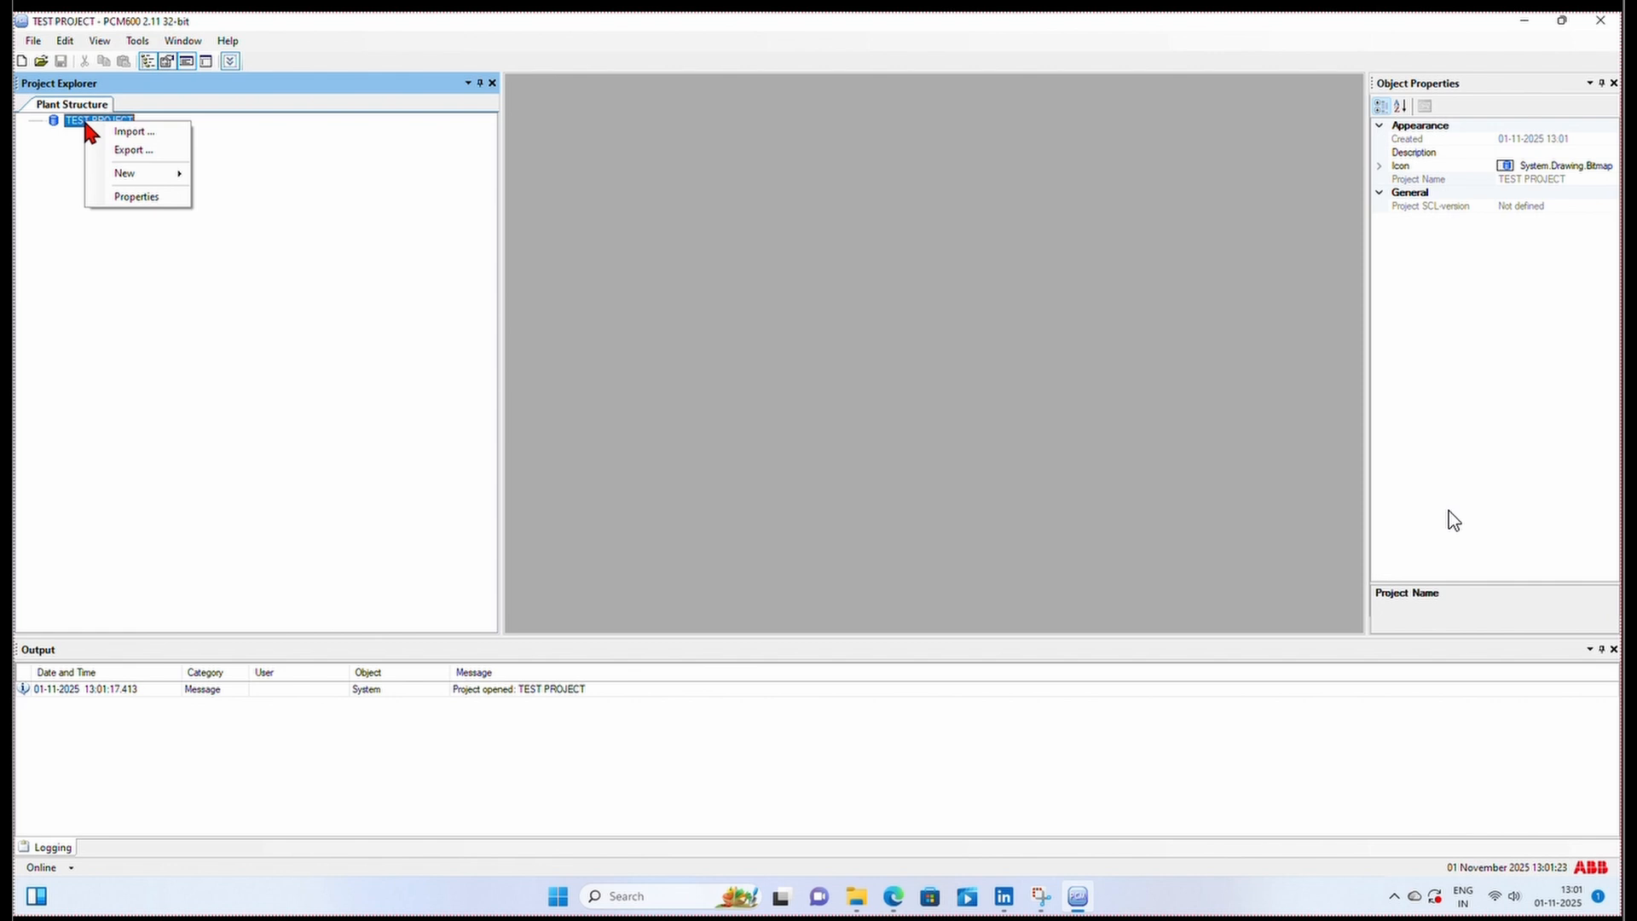
mouse_move(121, 175)
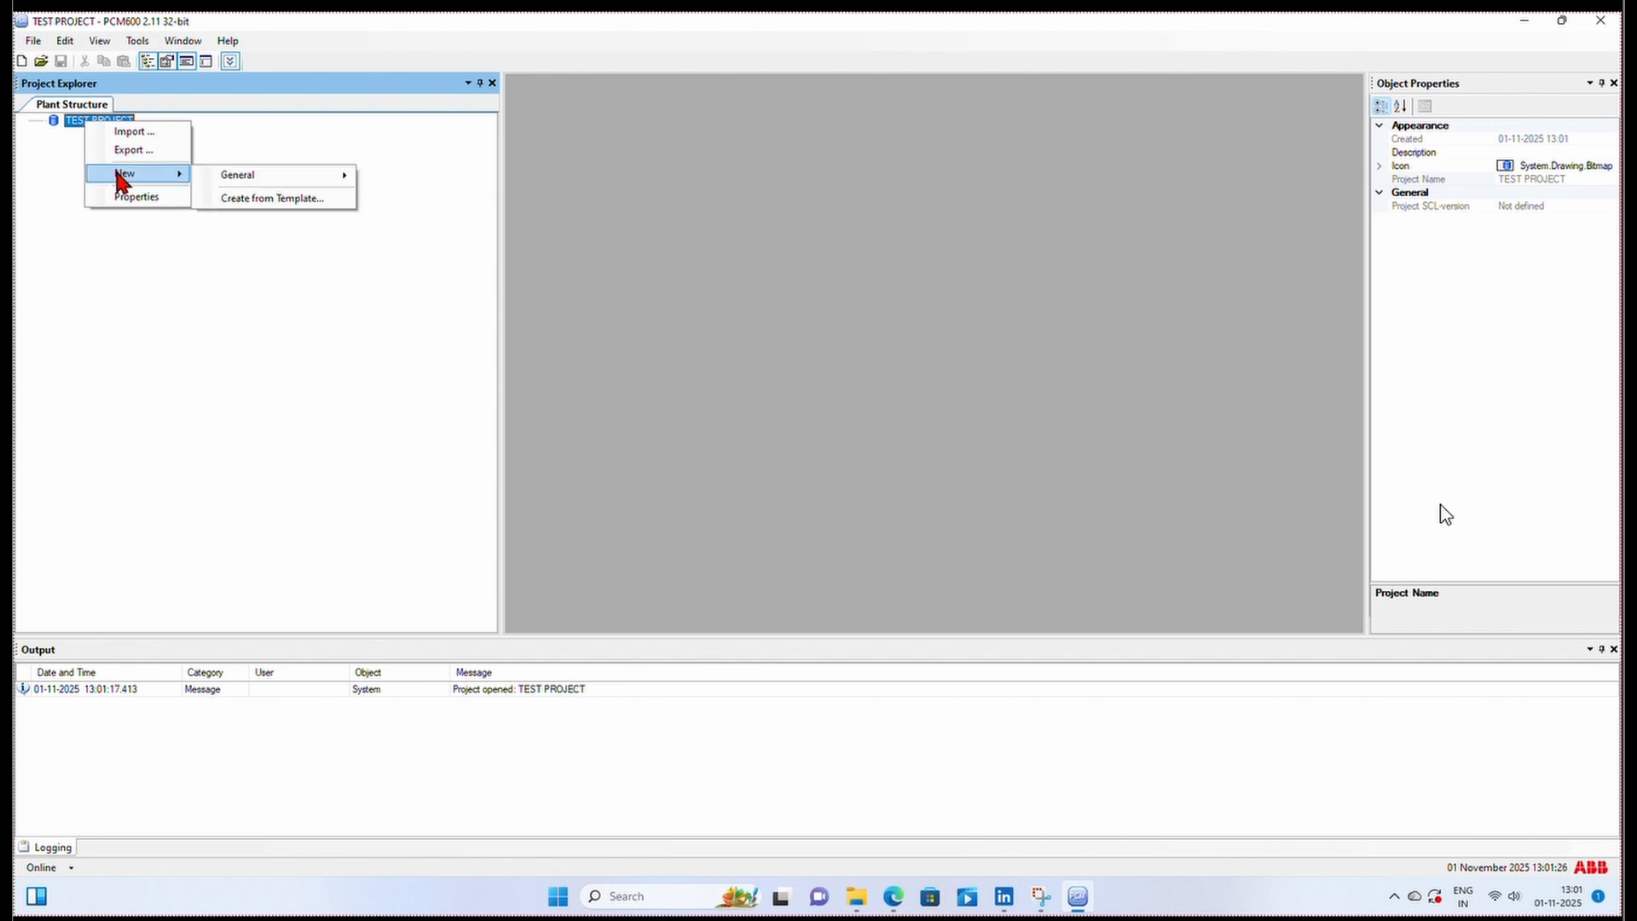
mouse_move(243, 175)
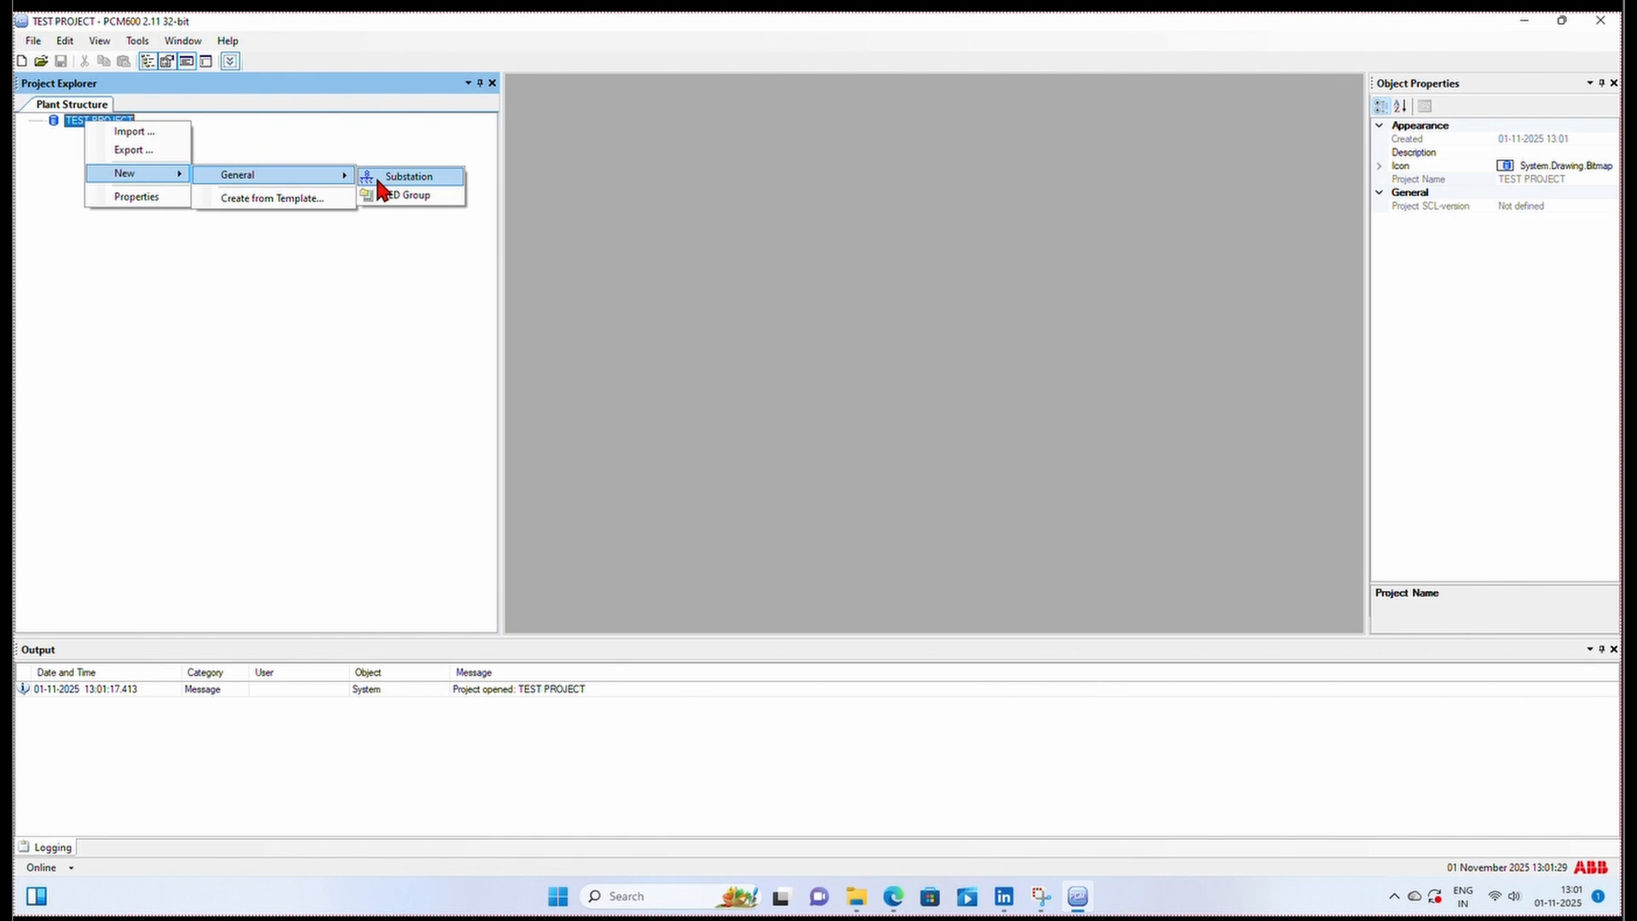
left_click(378, 179)
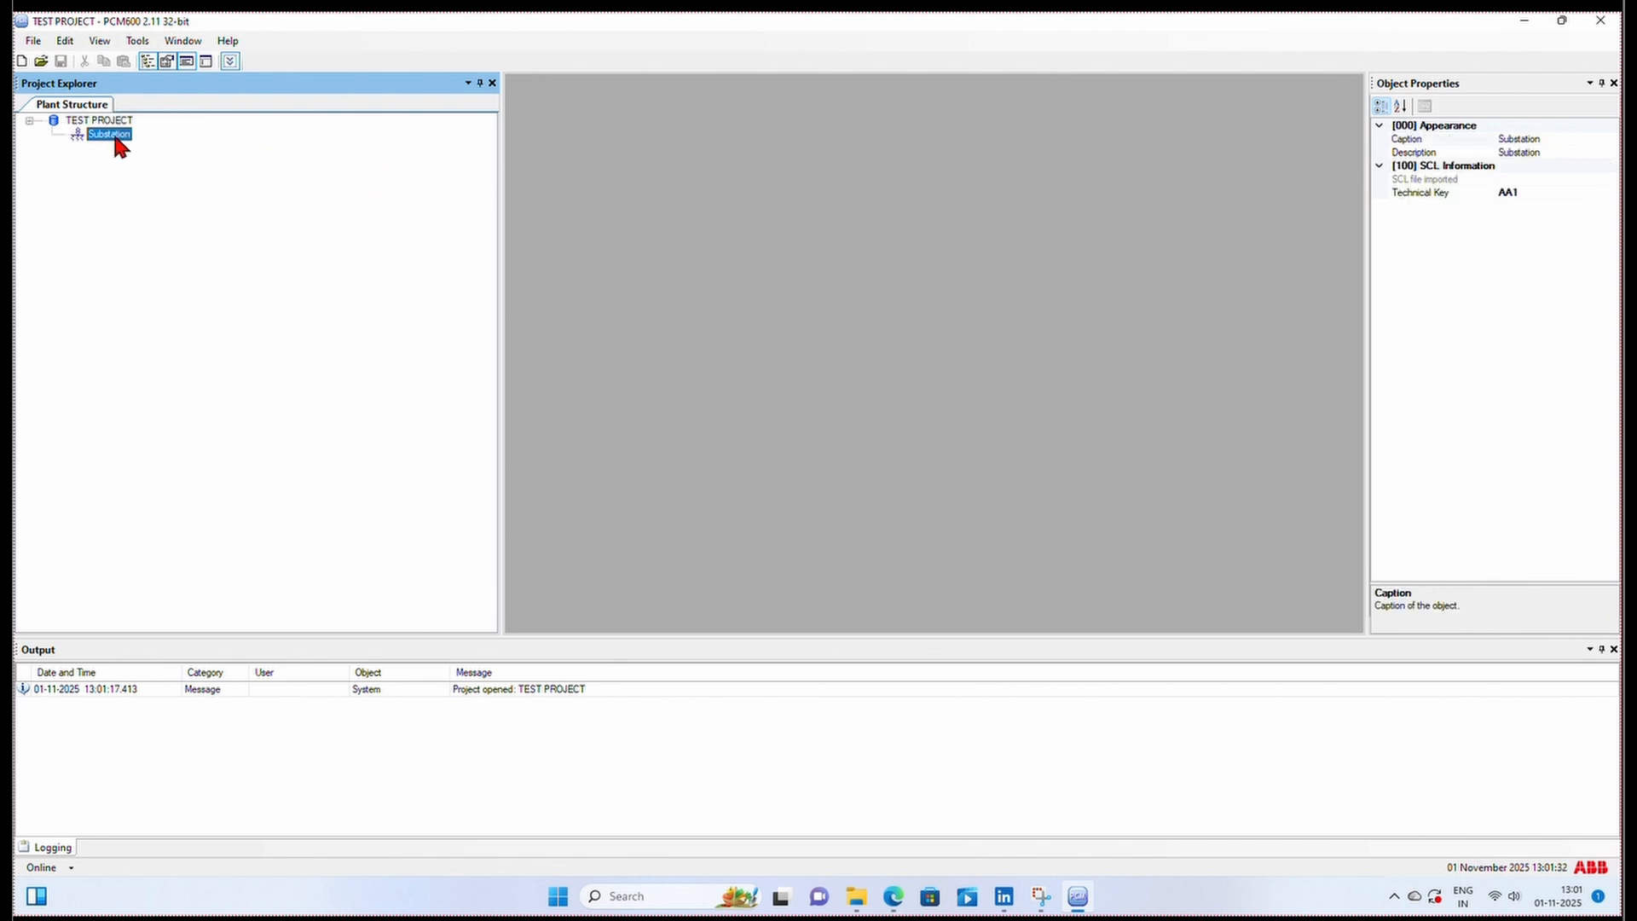
Step: Rename the new substation as 220 KV S/S
right_click(117, 139)
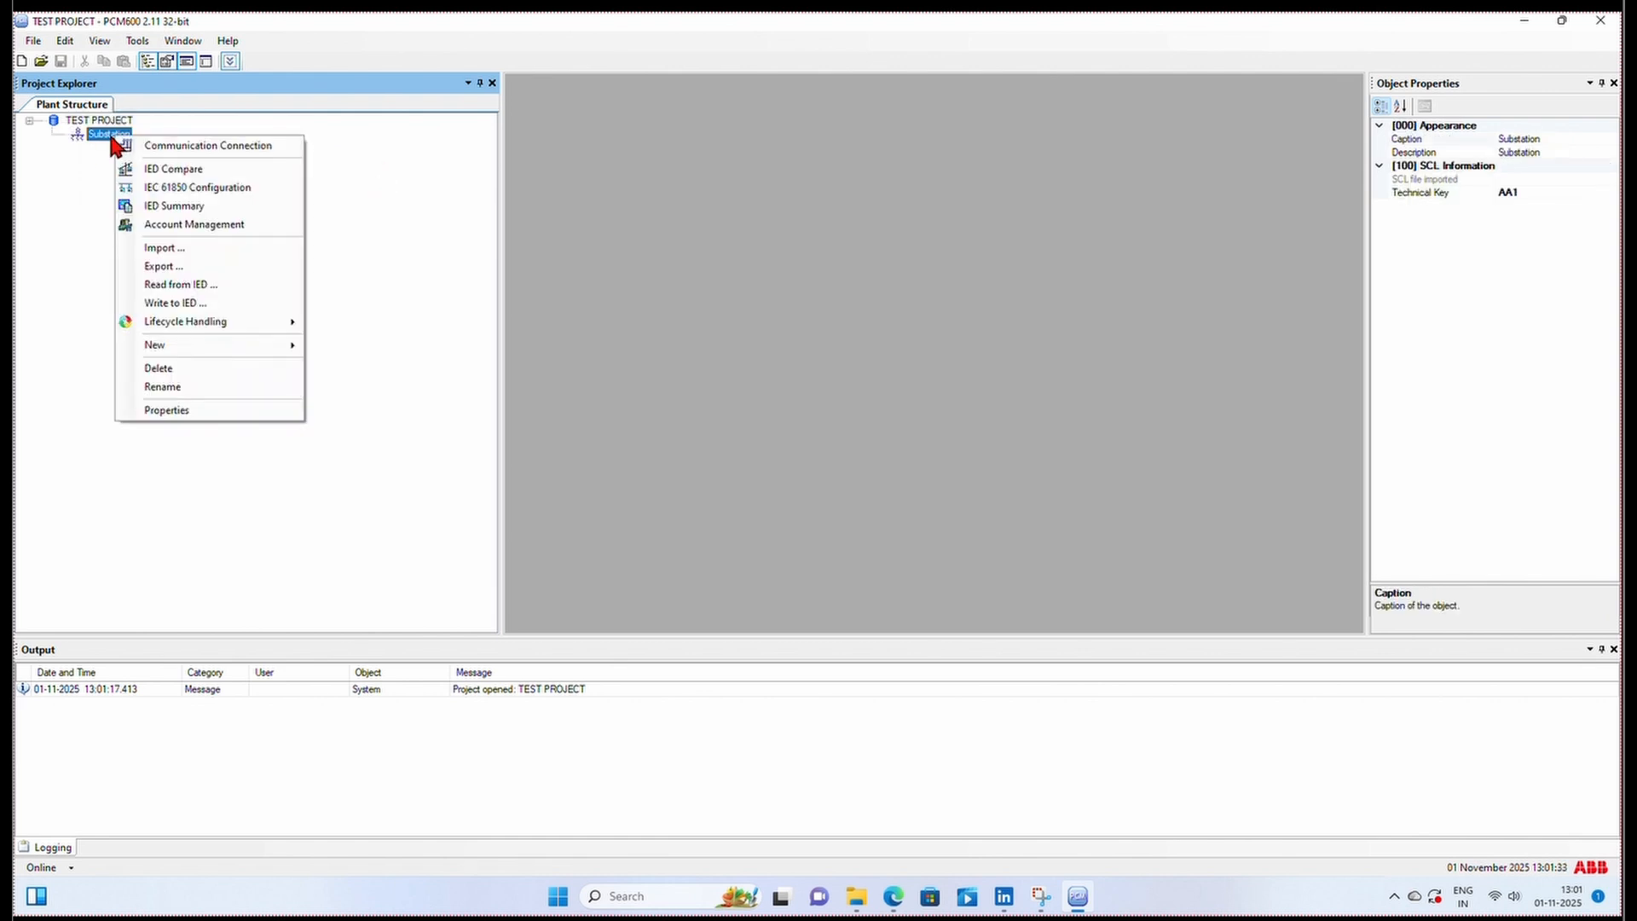
left_click(160, 391)
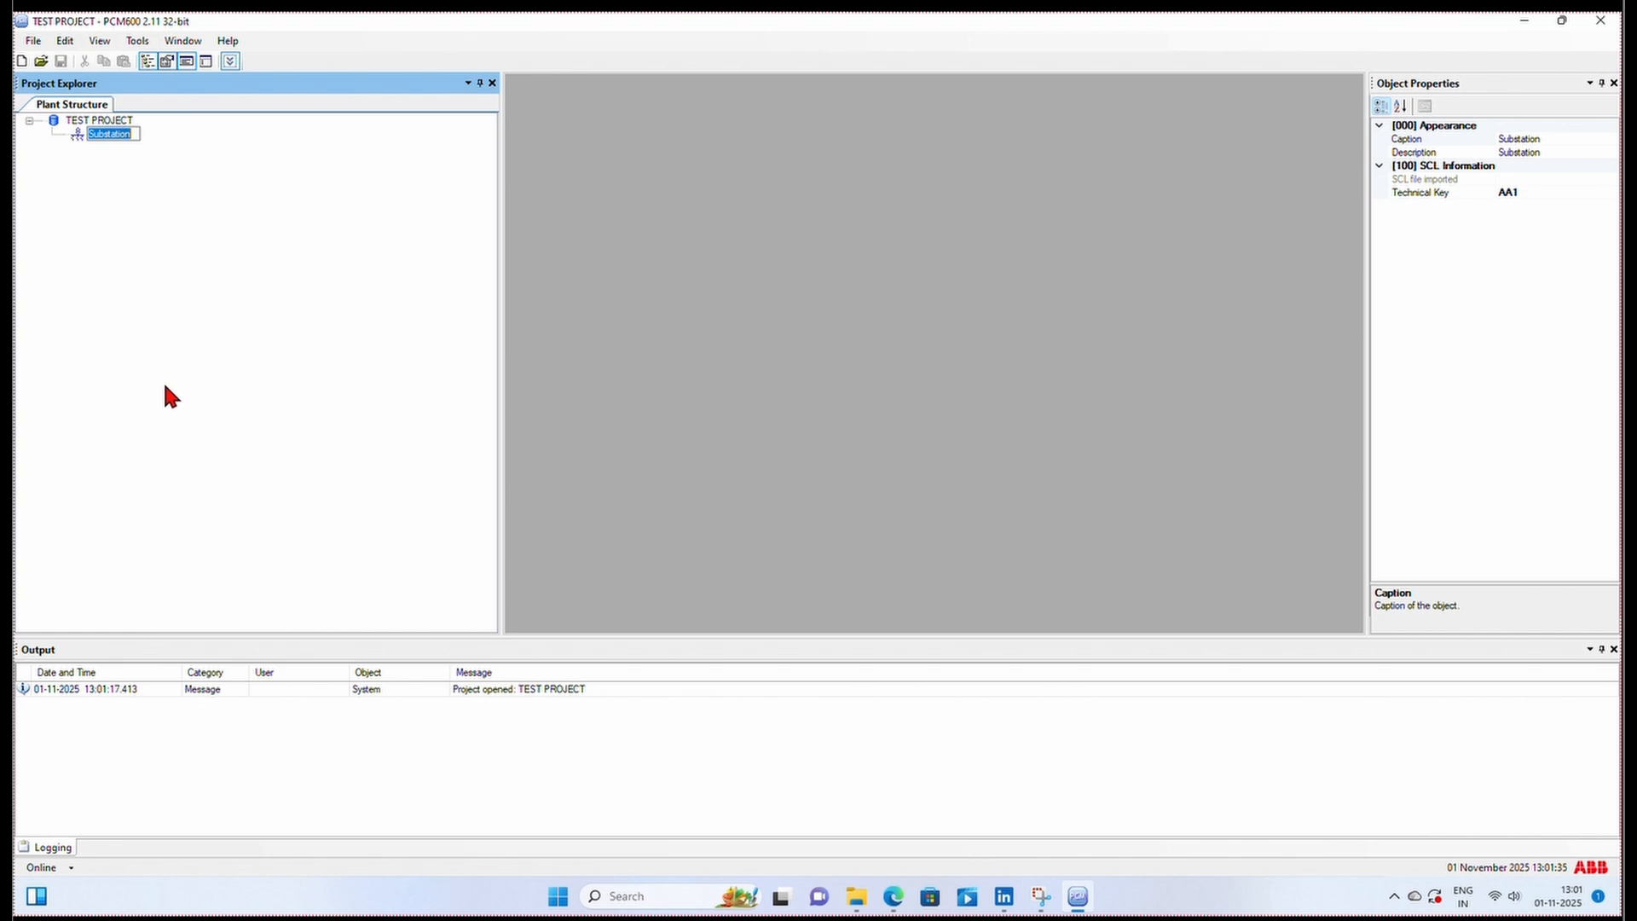
type("220kv")
key("BackSpace")
key("BackSpace")
type("KV S/S")
key("Return")
Step: Add a general Voltage Level object under the 220 KV S/S substation
right_click(99, 136)
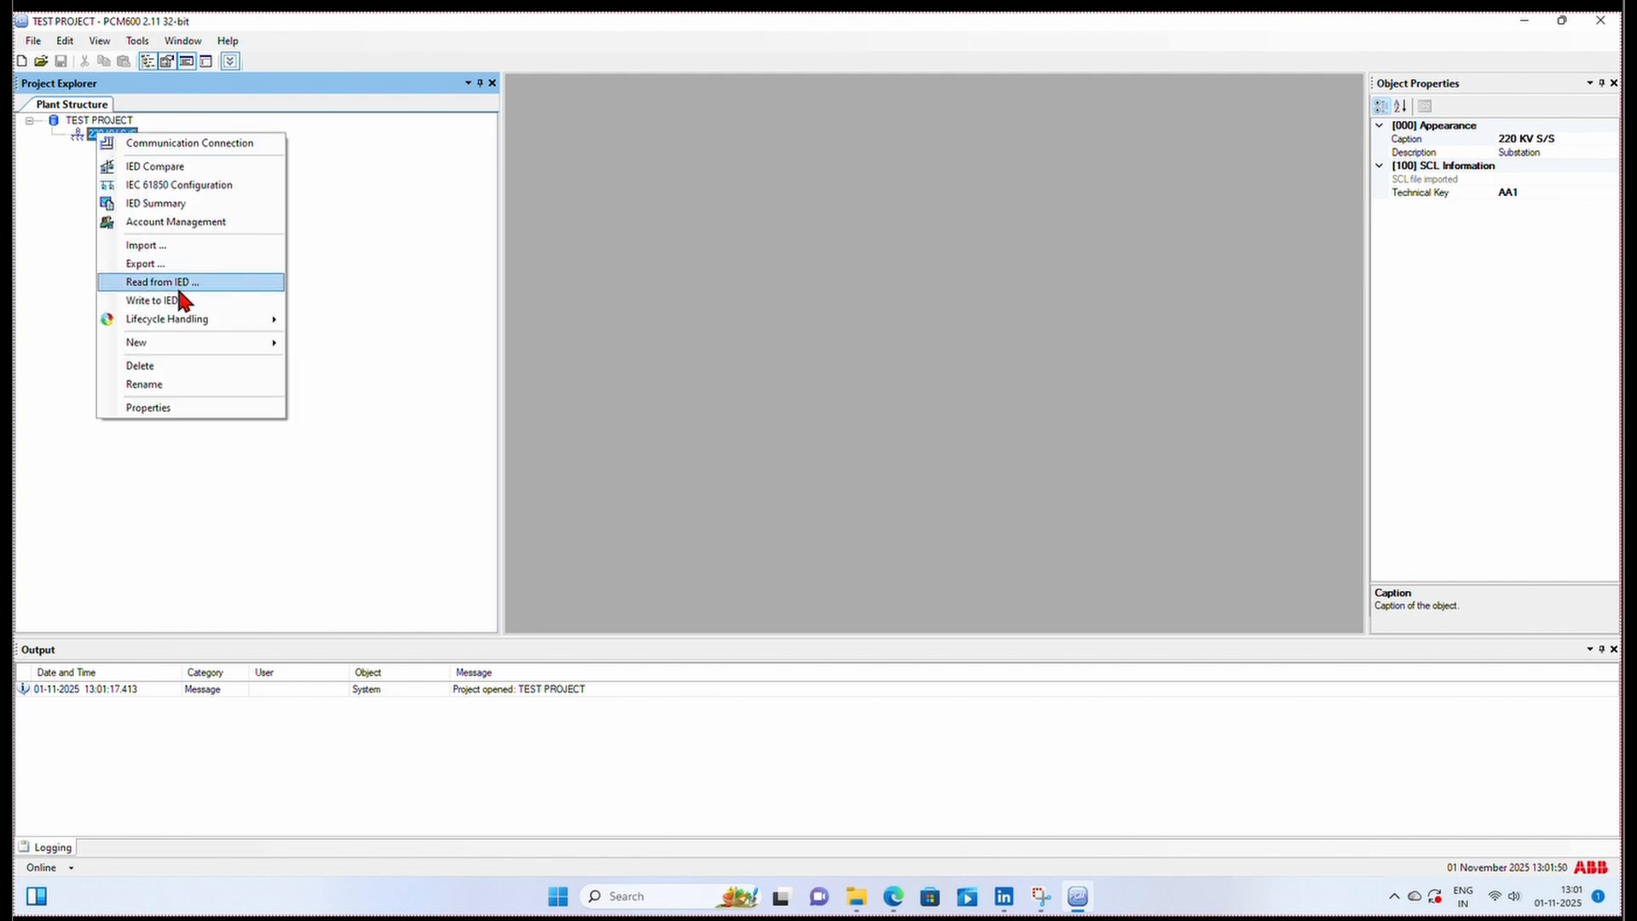
mouse_move(139, 344)
mouse_move(329, 354)
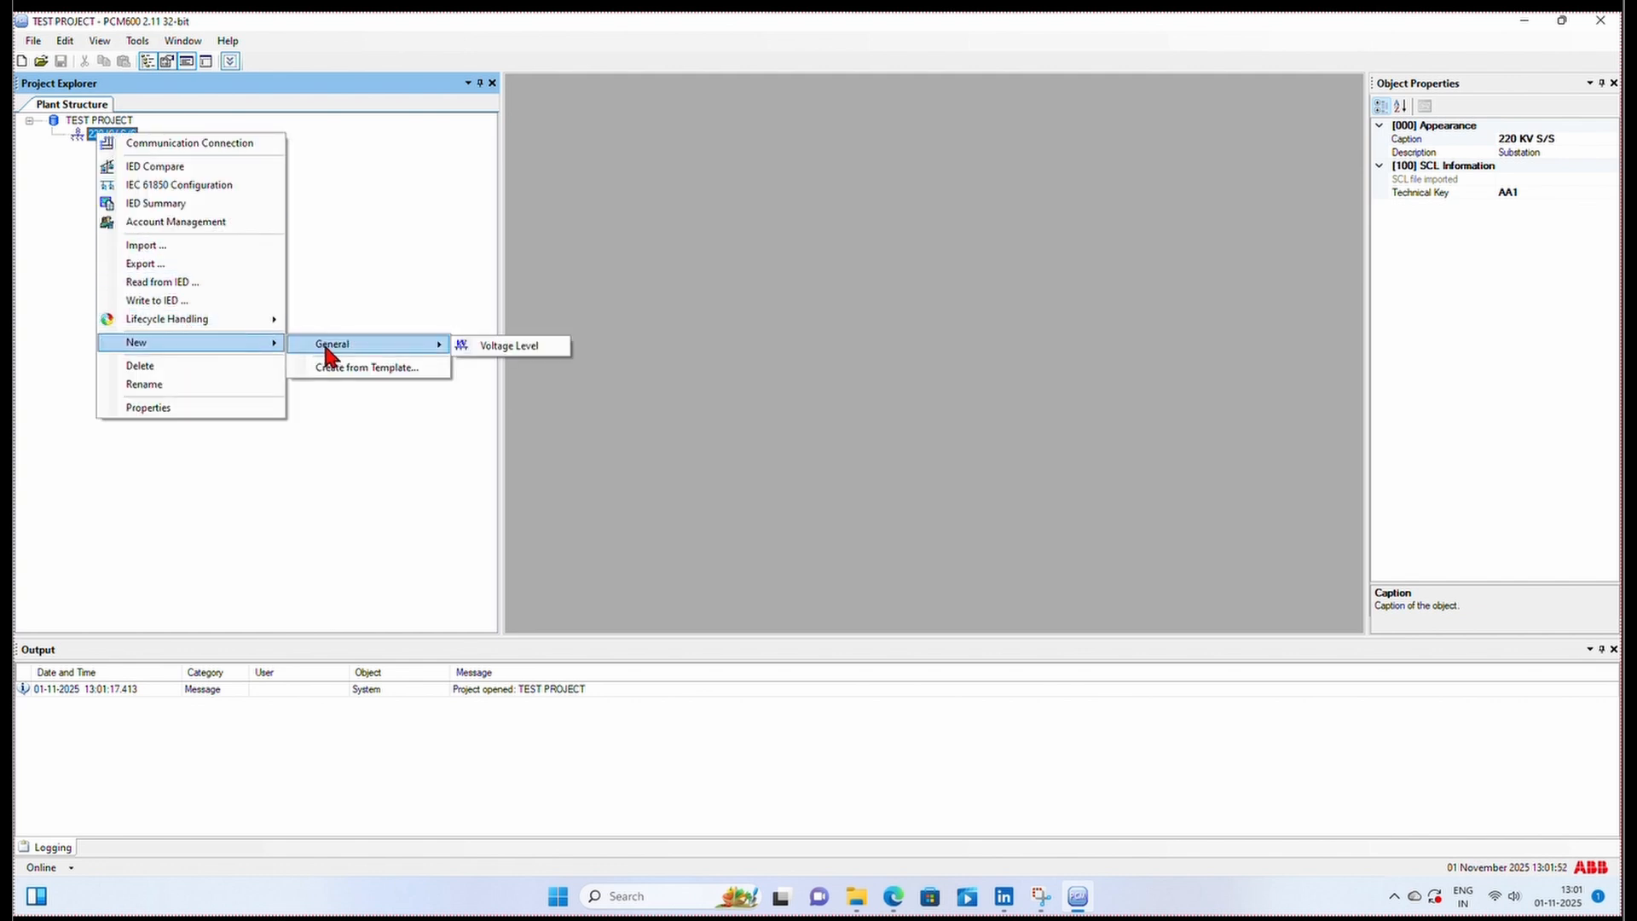
left_click(482, 347)
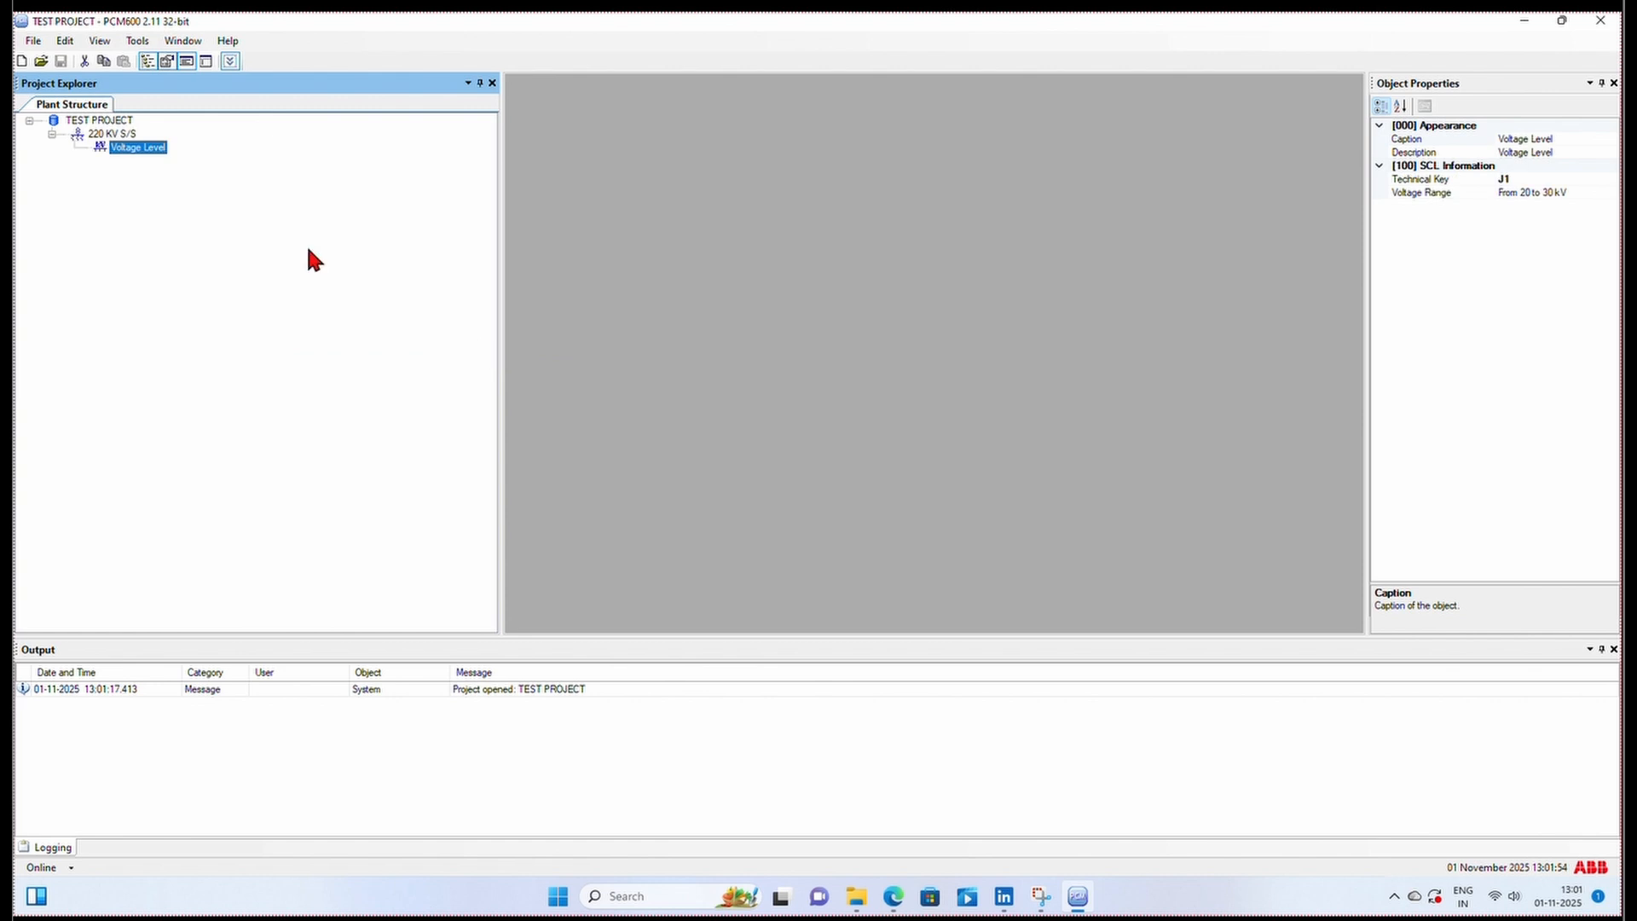
Step: Rename the new voltage level as 220 KV
right_click(124, 152)
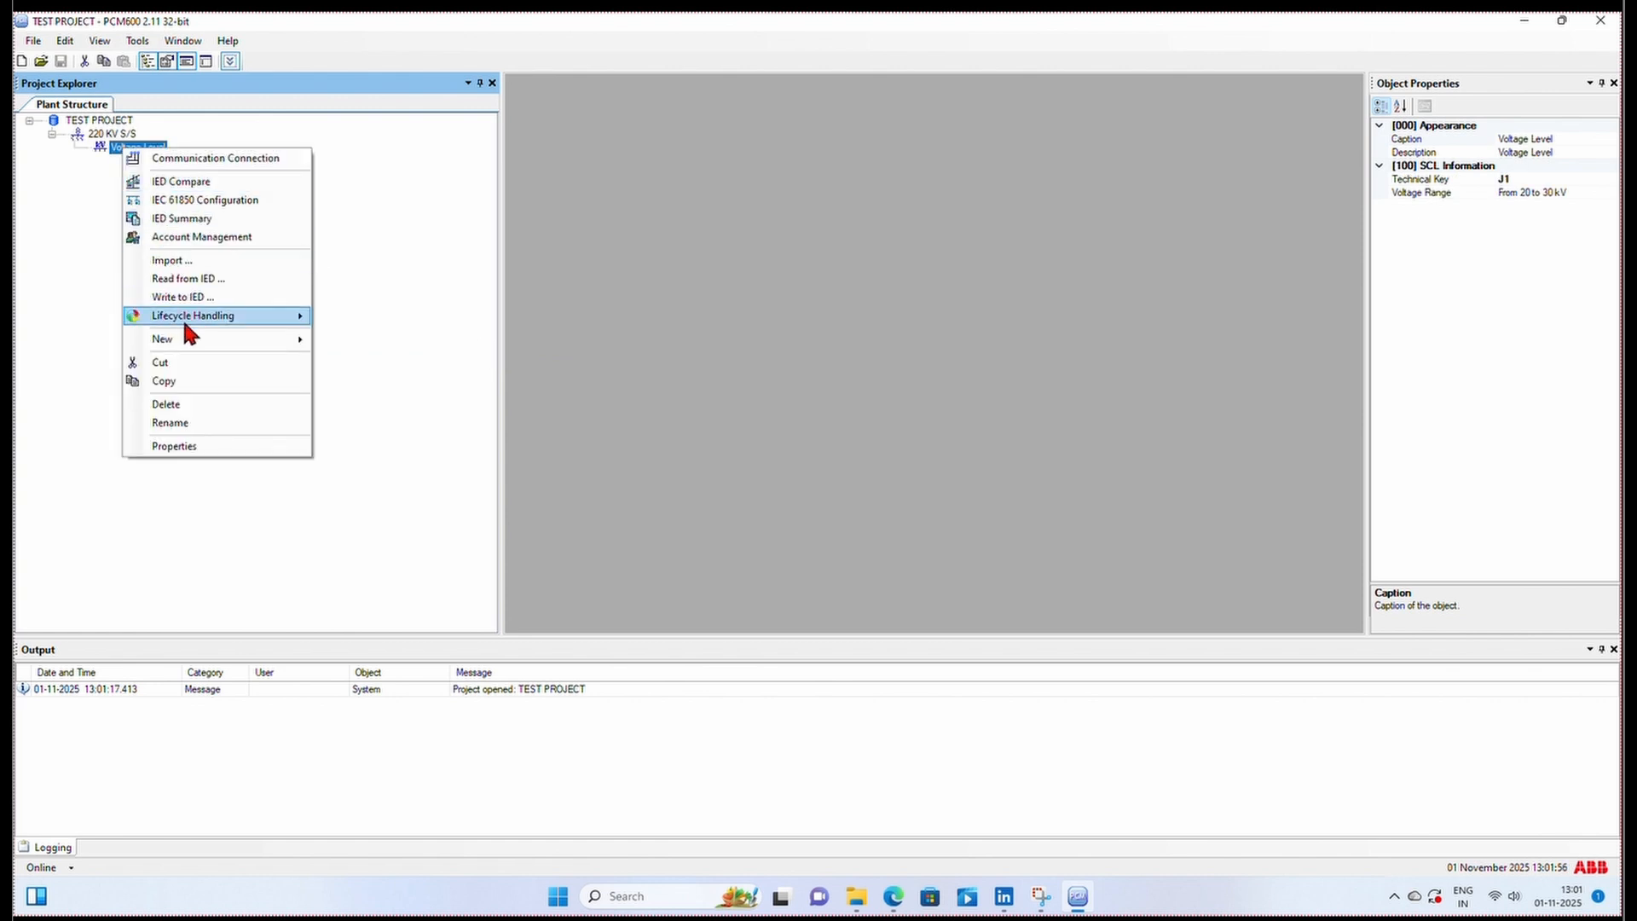
mouse_move(192, 341)
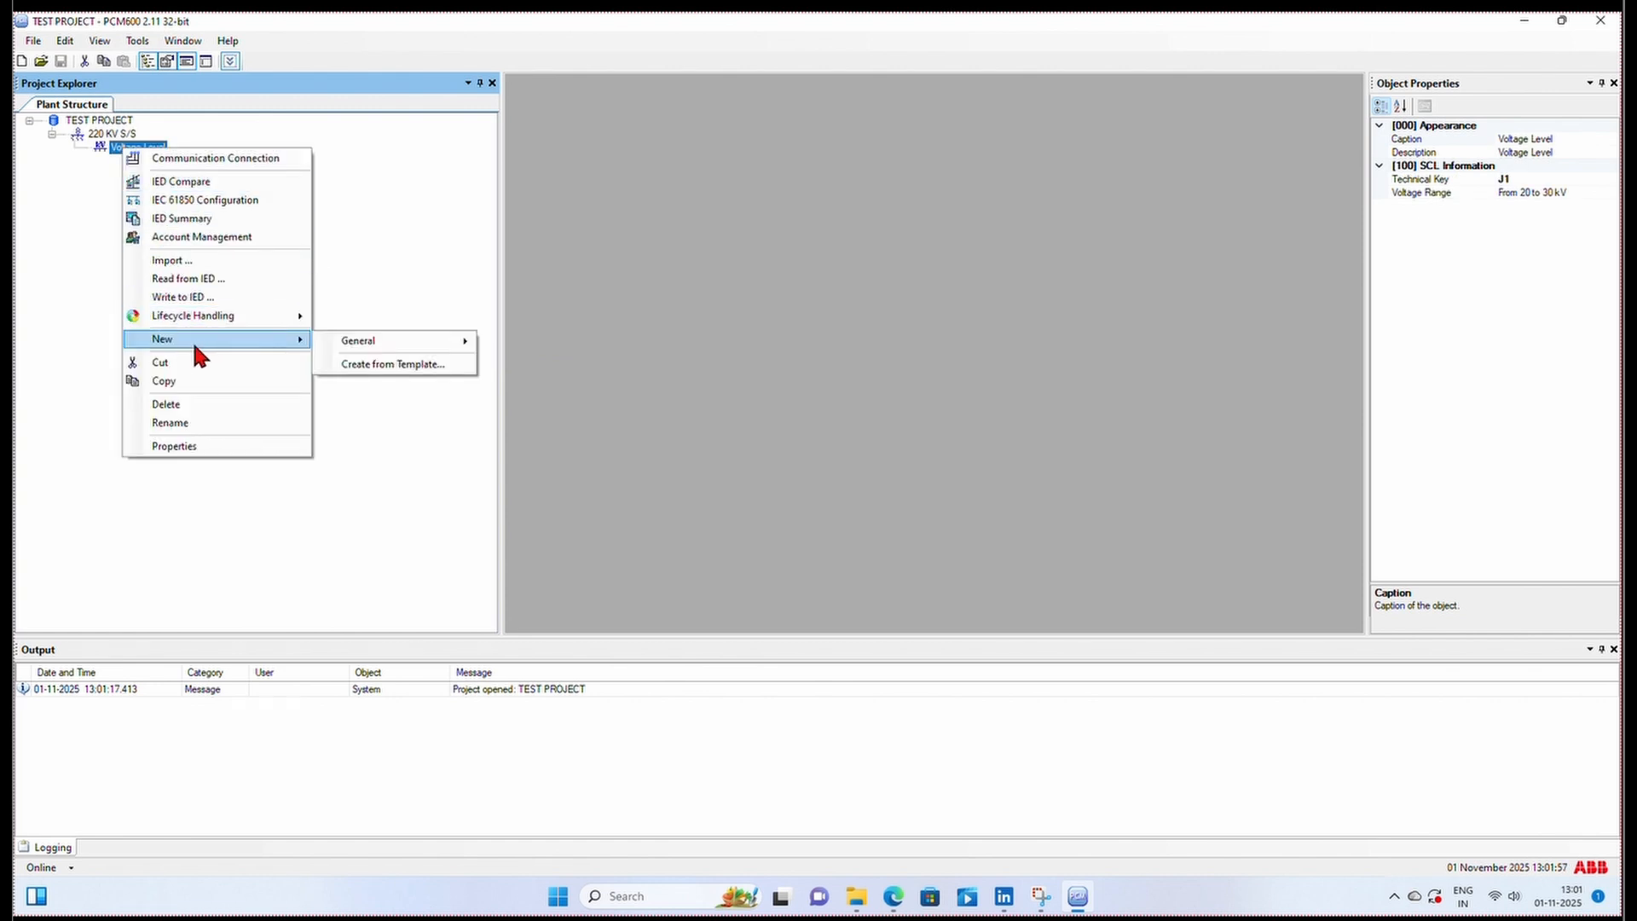
left_click(205, 423)
type("200")
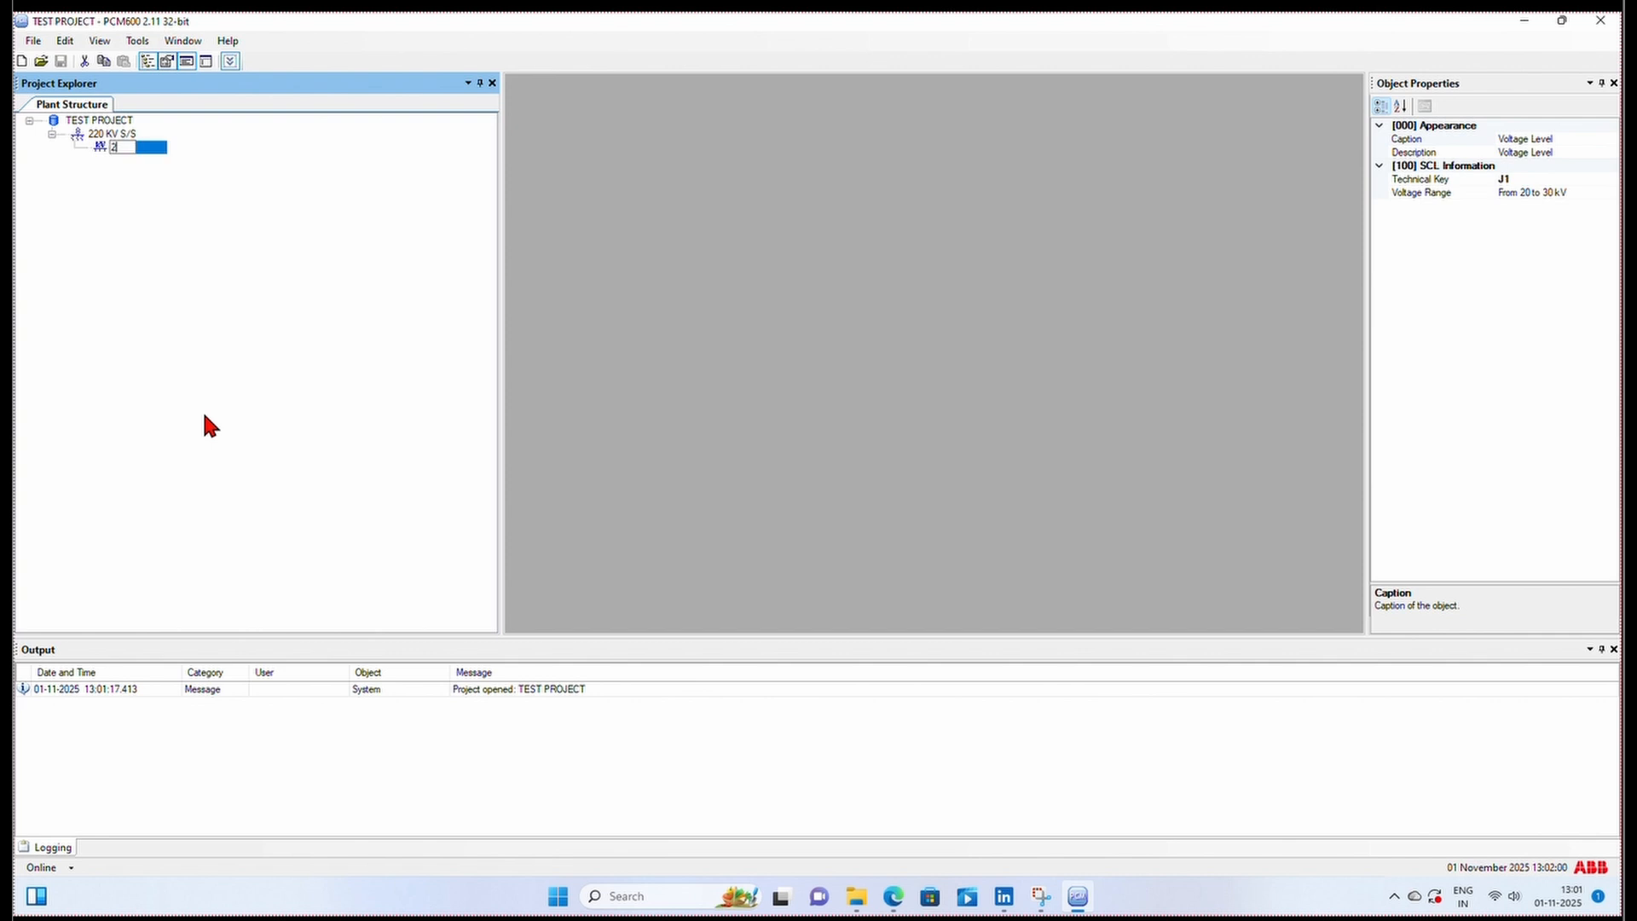
key("BackSpace")
key("BackSpace")
type("20 KV")
key("Return")
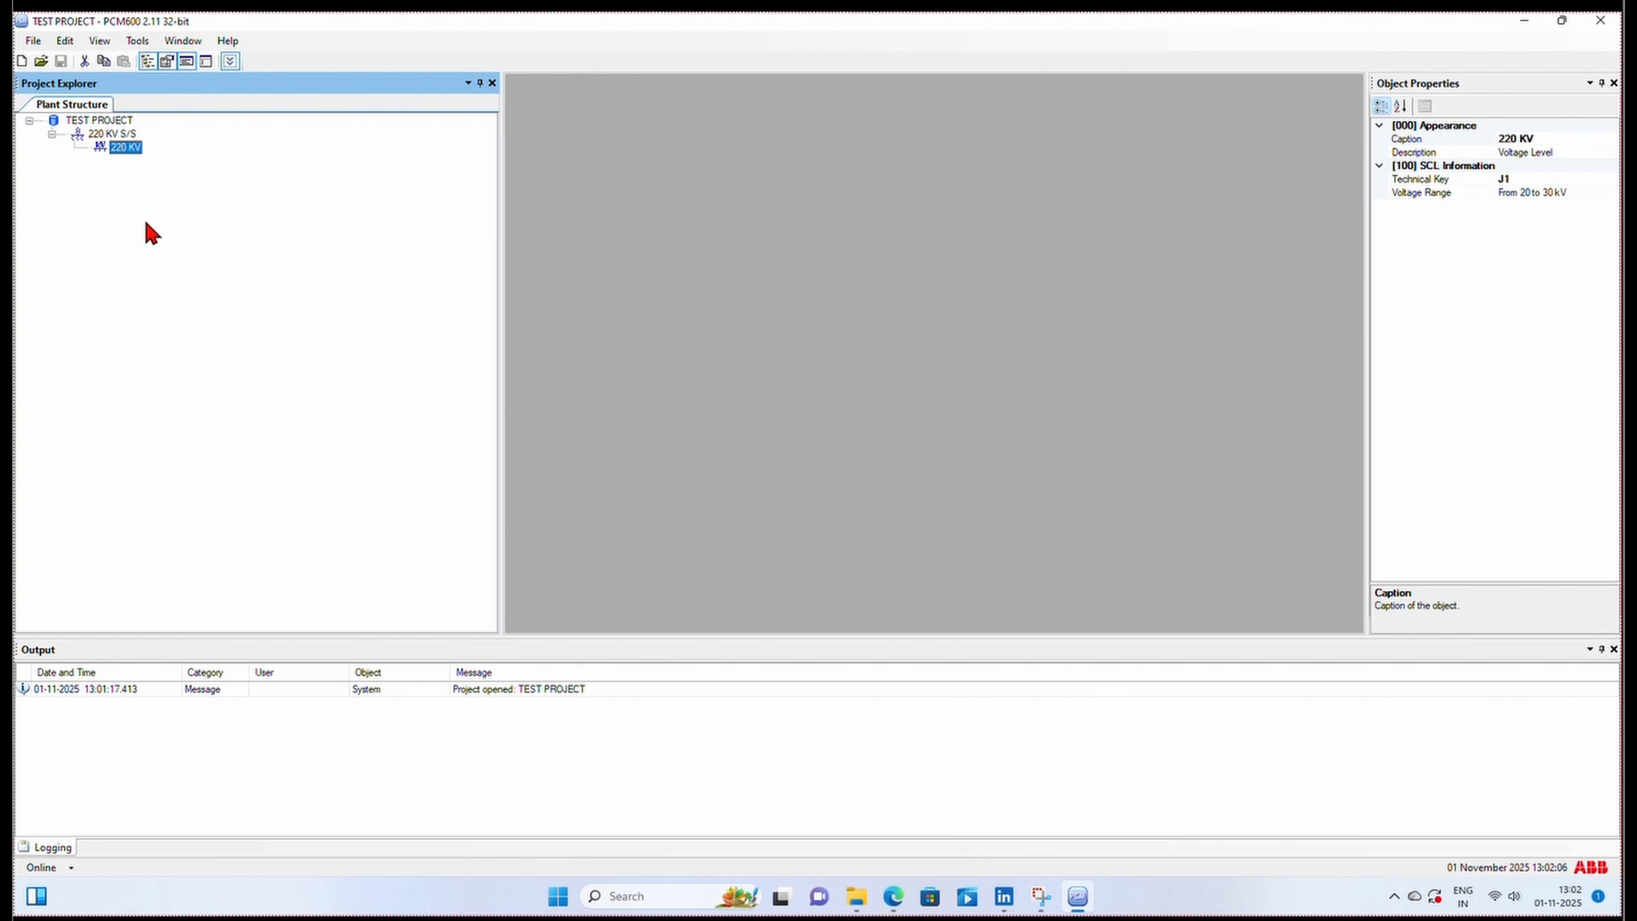
Step: Add a general Bay object under the 220 KV voltage level
right_click(118, 150)
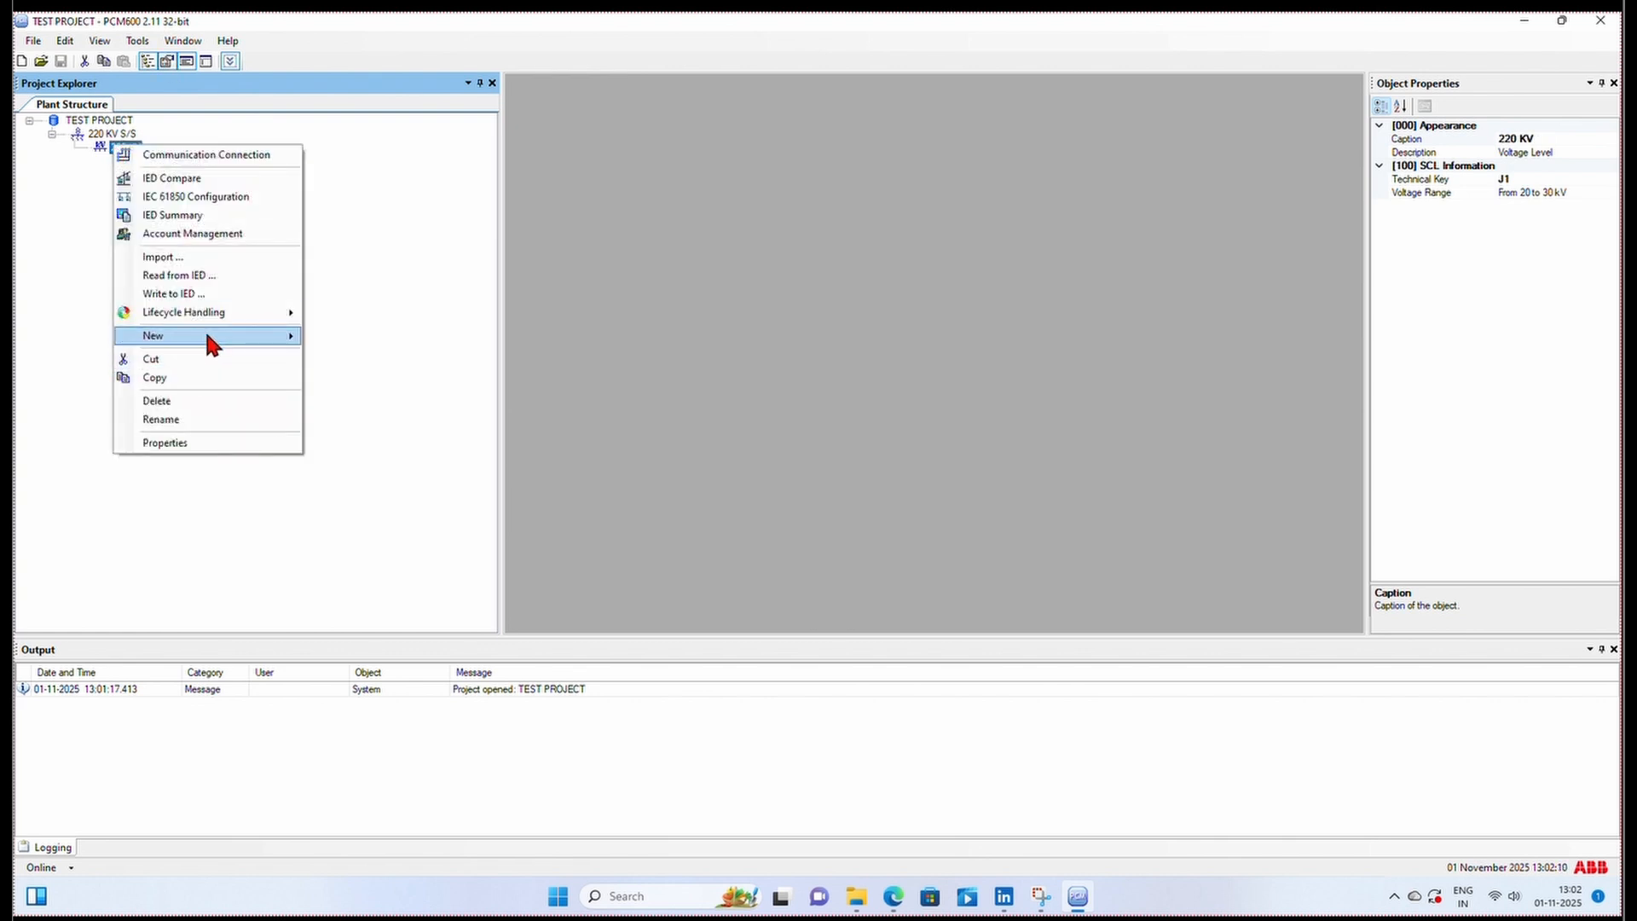
mouse_move(206, 332)
mouse_move(418, 345)
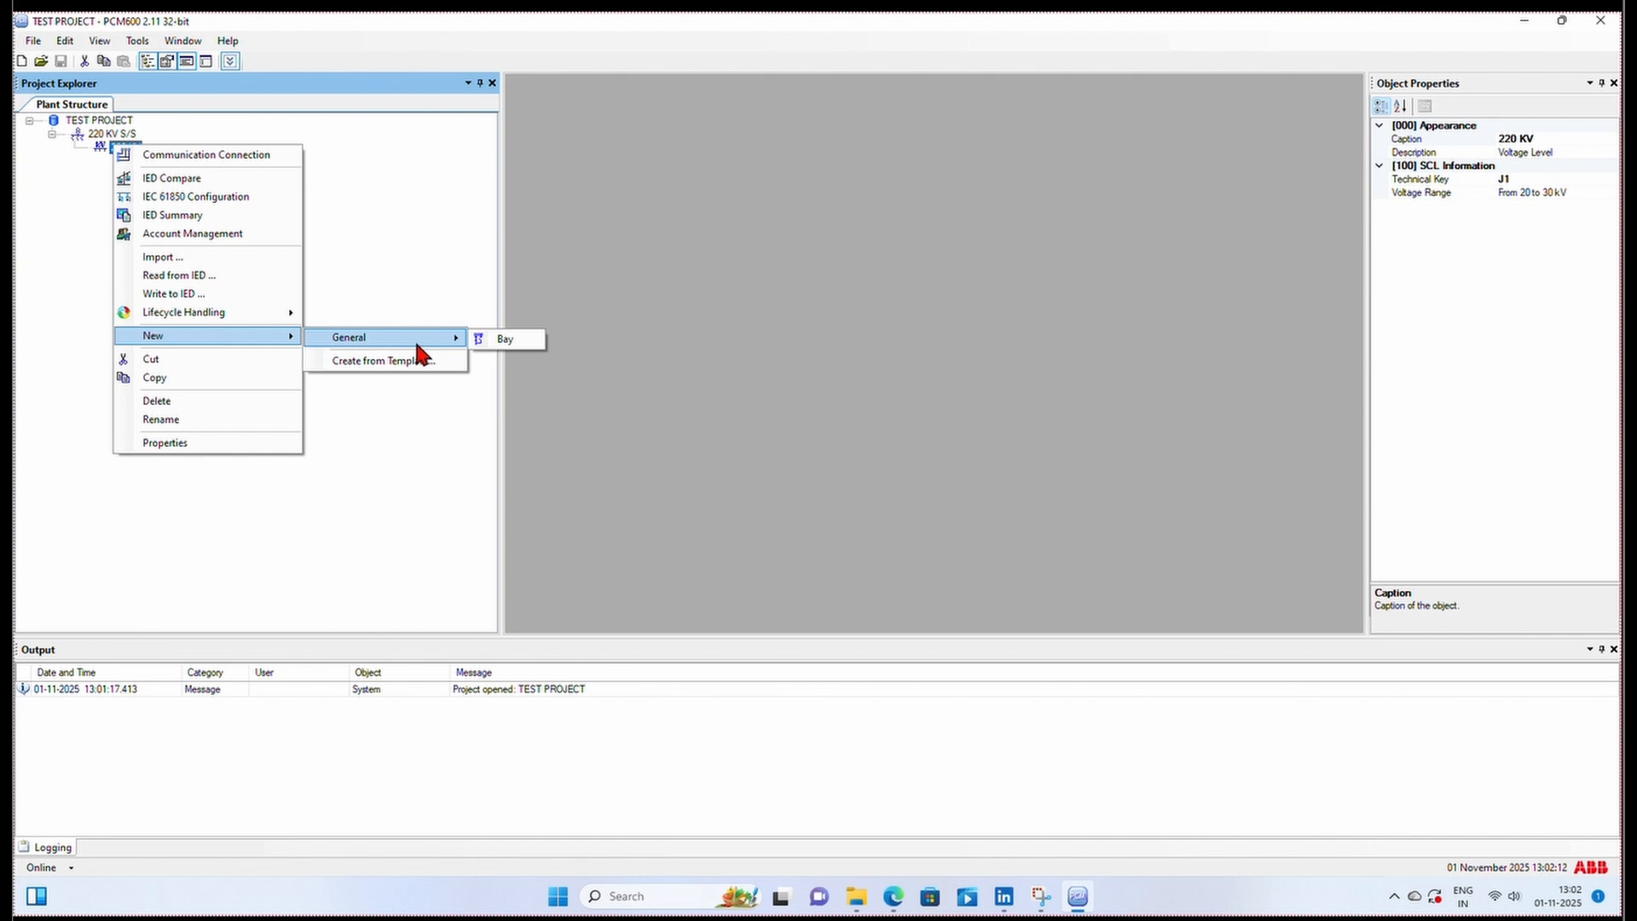
left_click(503, 338)
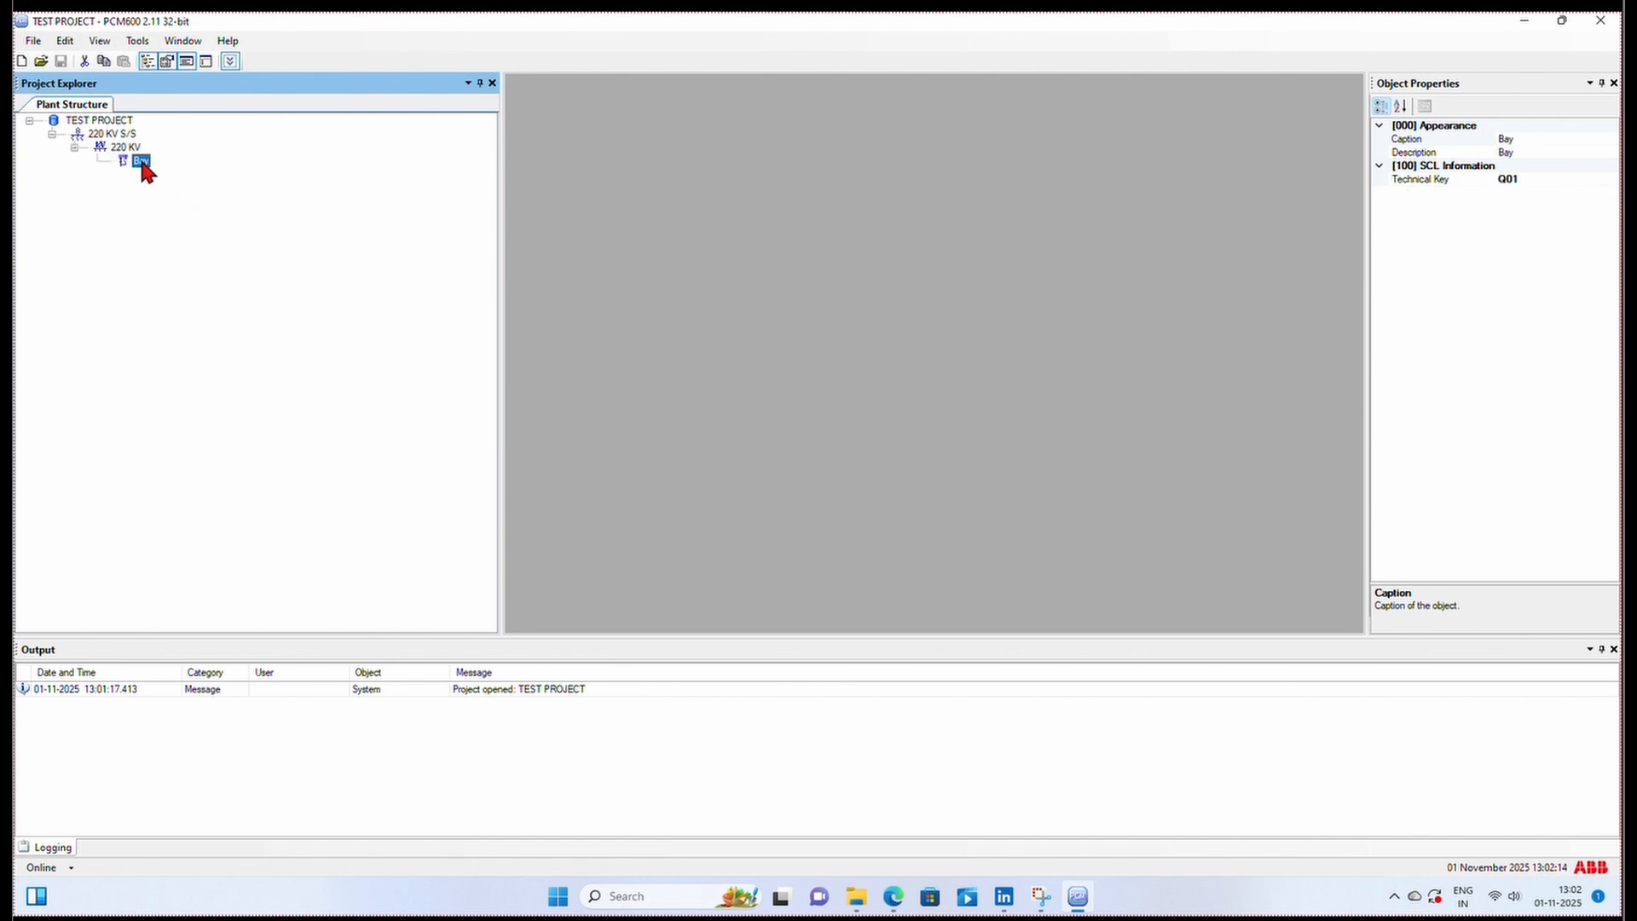
Step: Rename the new bay as Bay-1
right_click(143, 166)
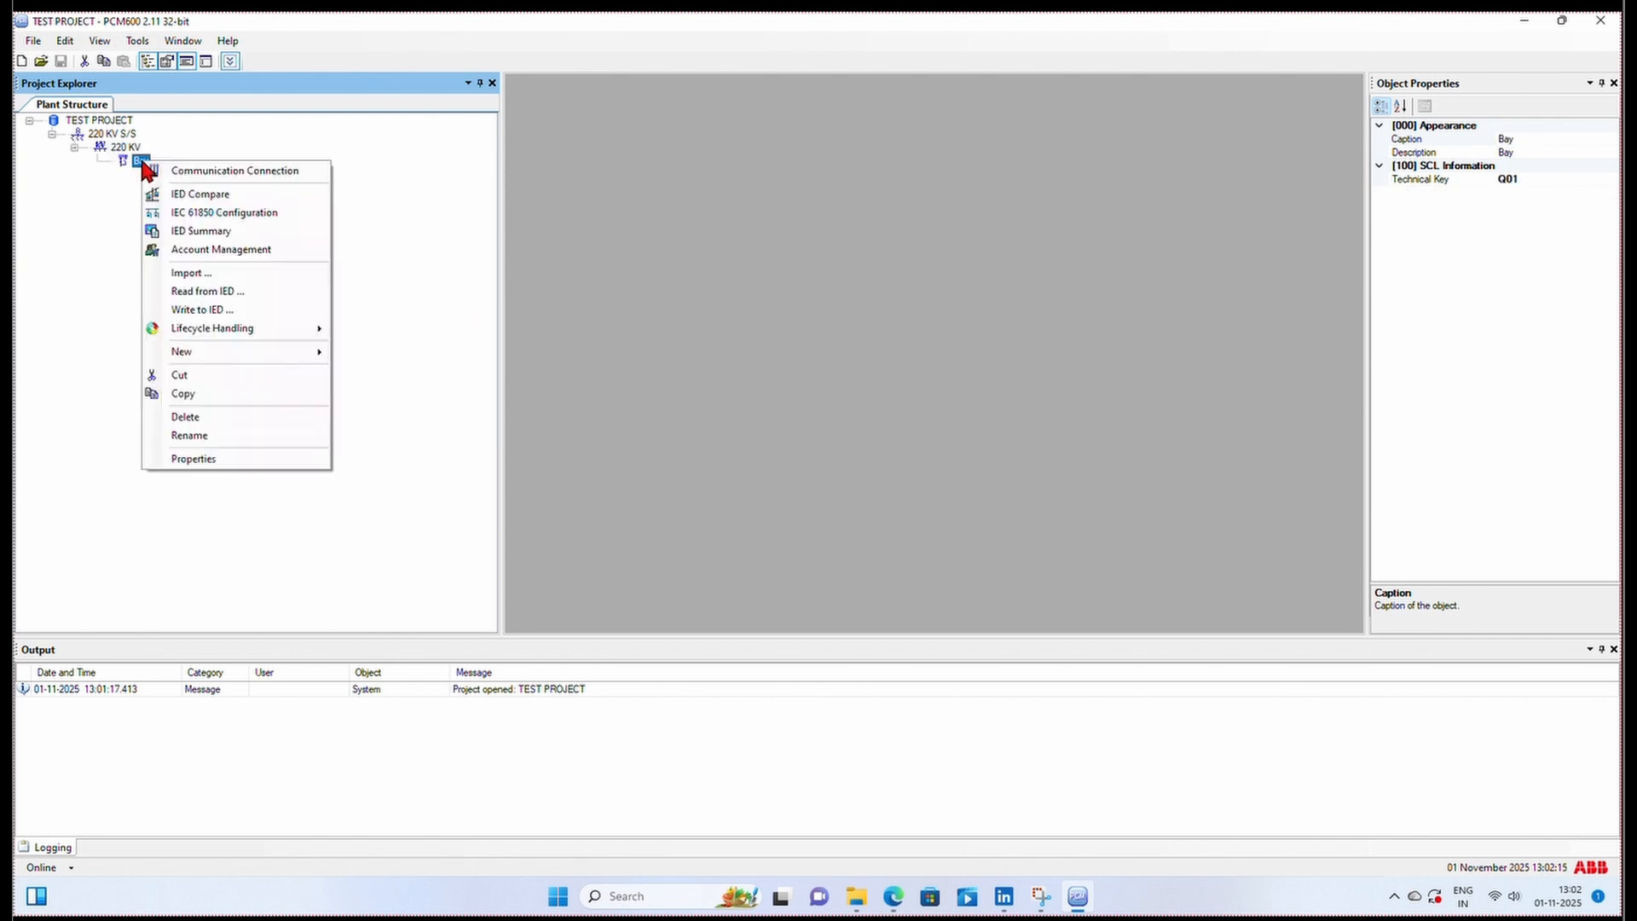
left_click(203, 436)
key("End")
type("-")
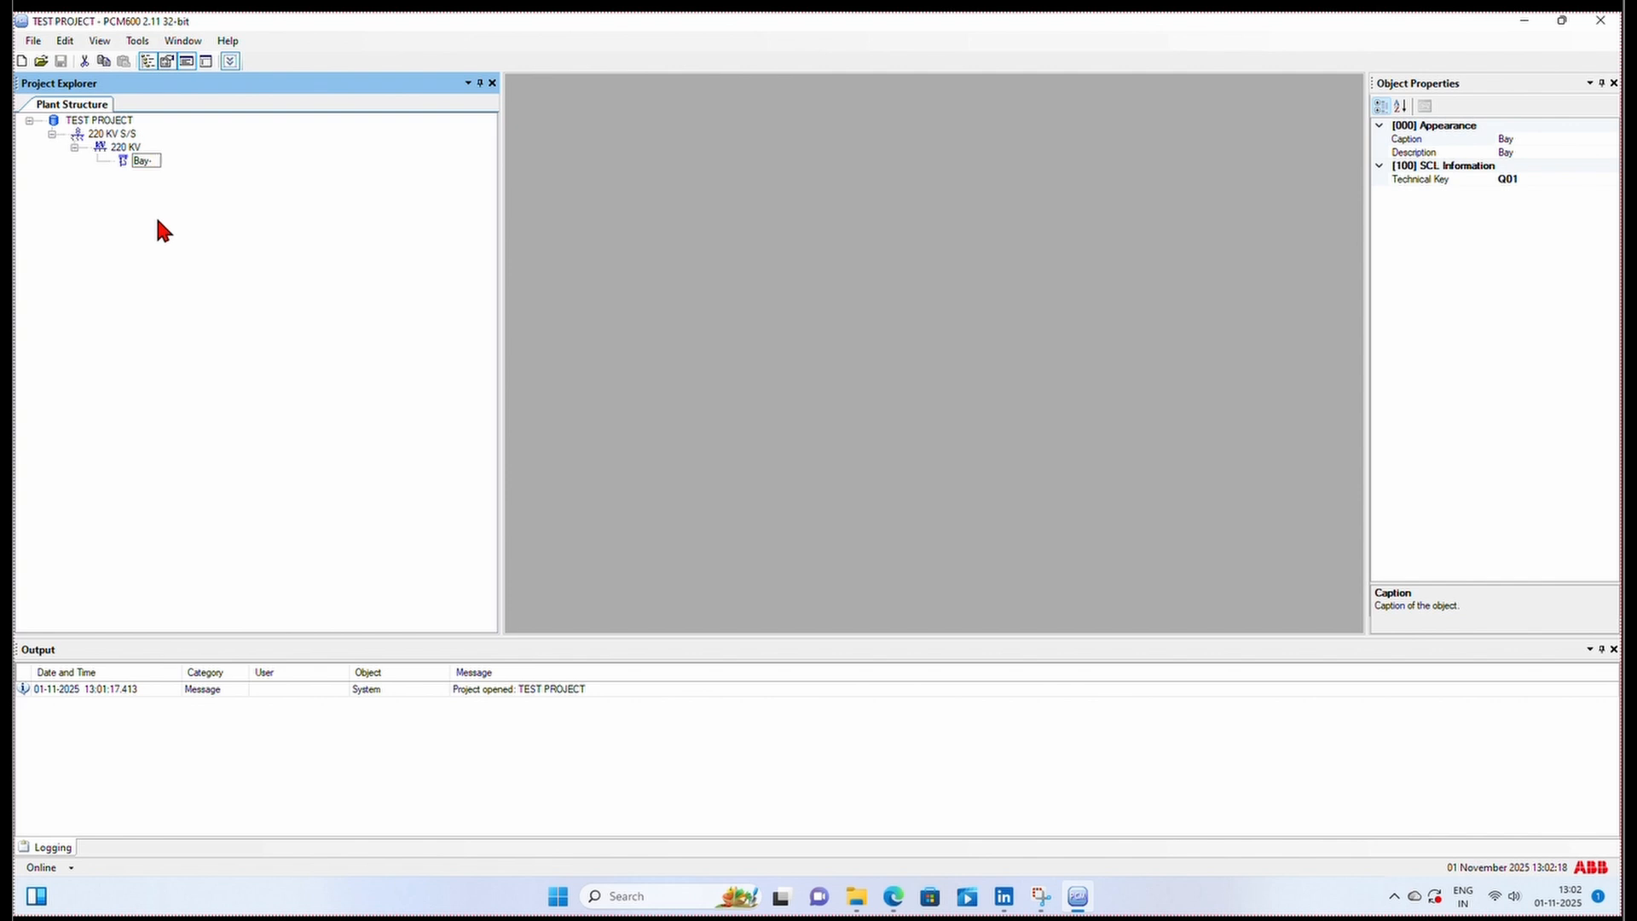
type("1")
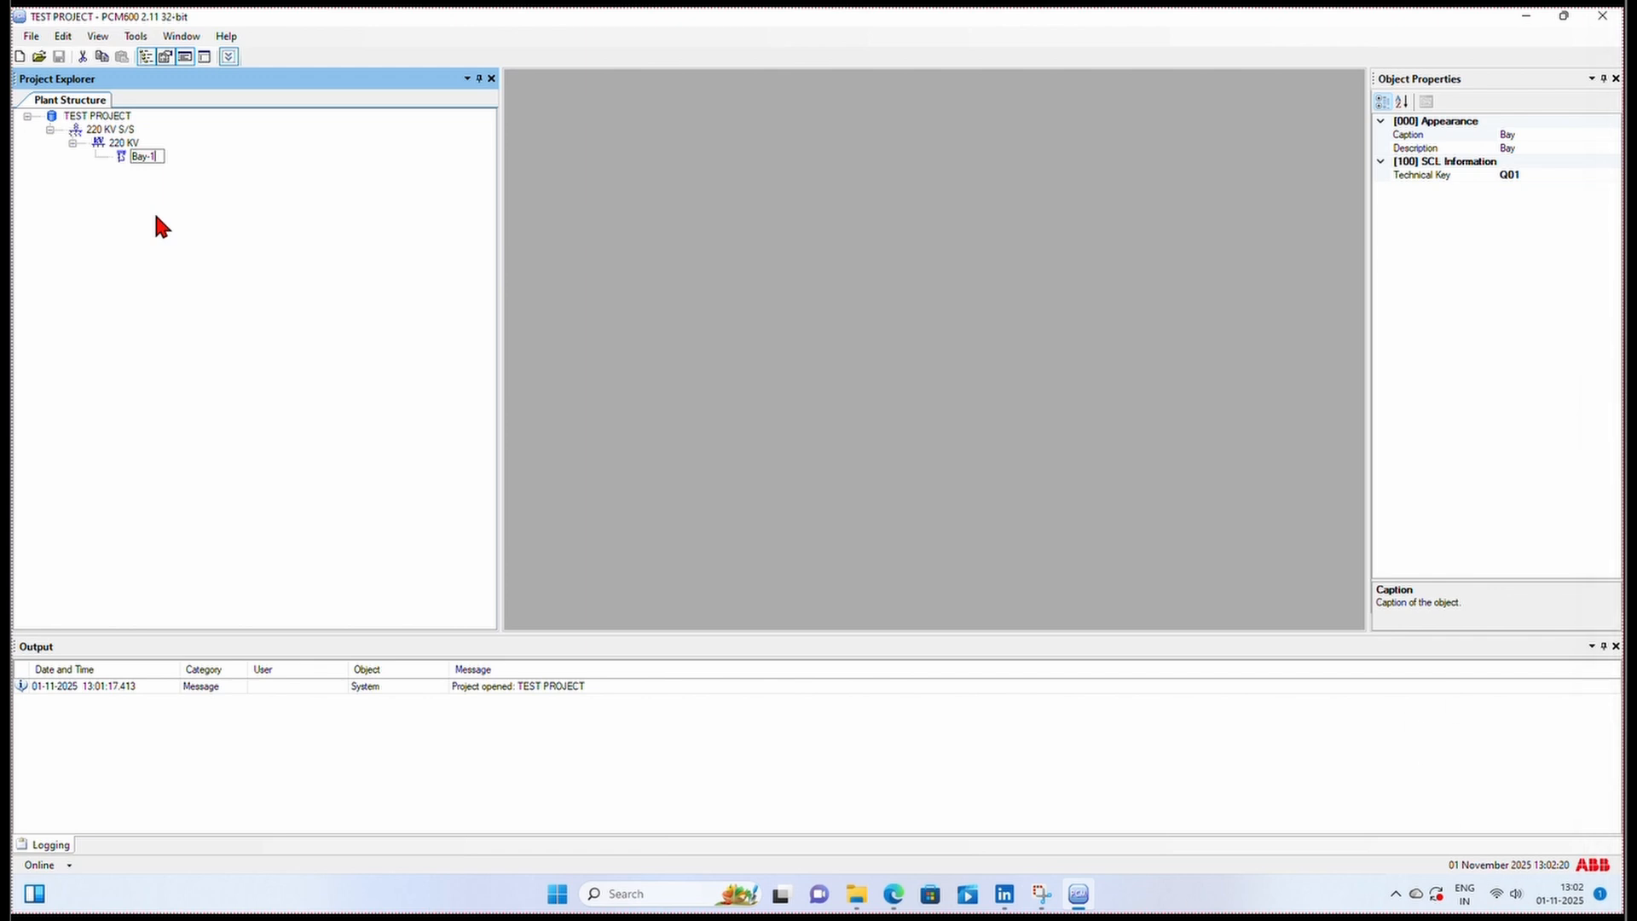
key("Return")
Step: Add a REC670 bay control IED under Bay-1
right_click(144, 155)
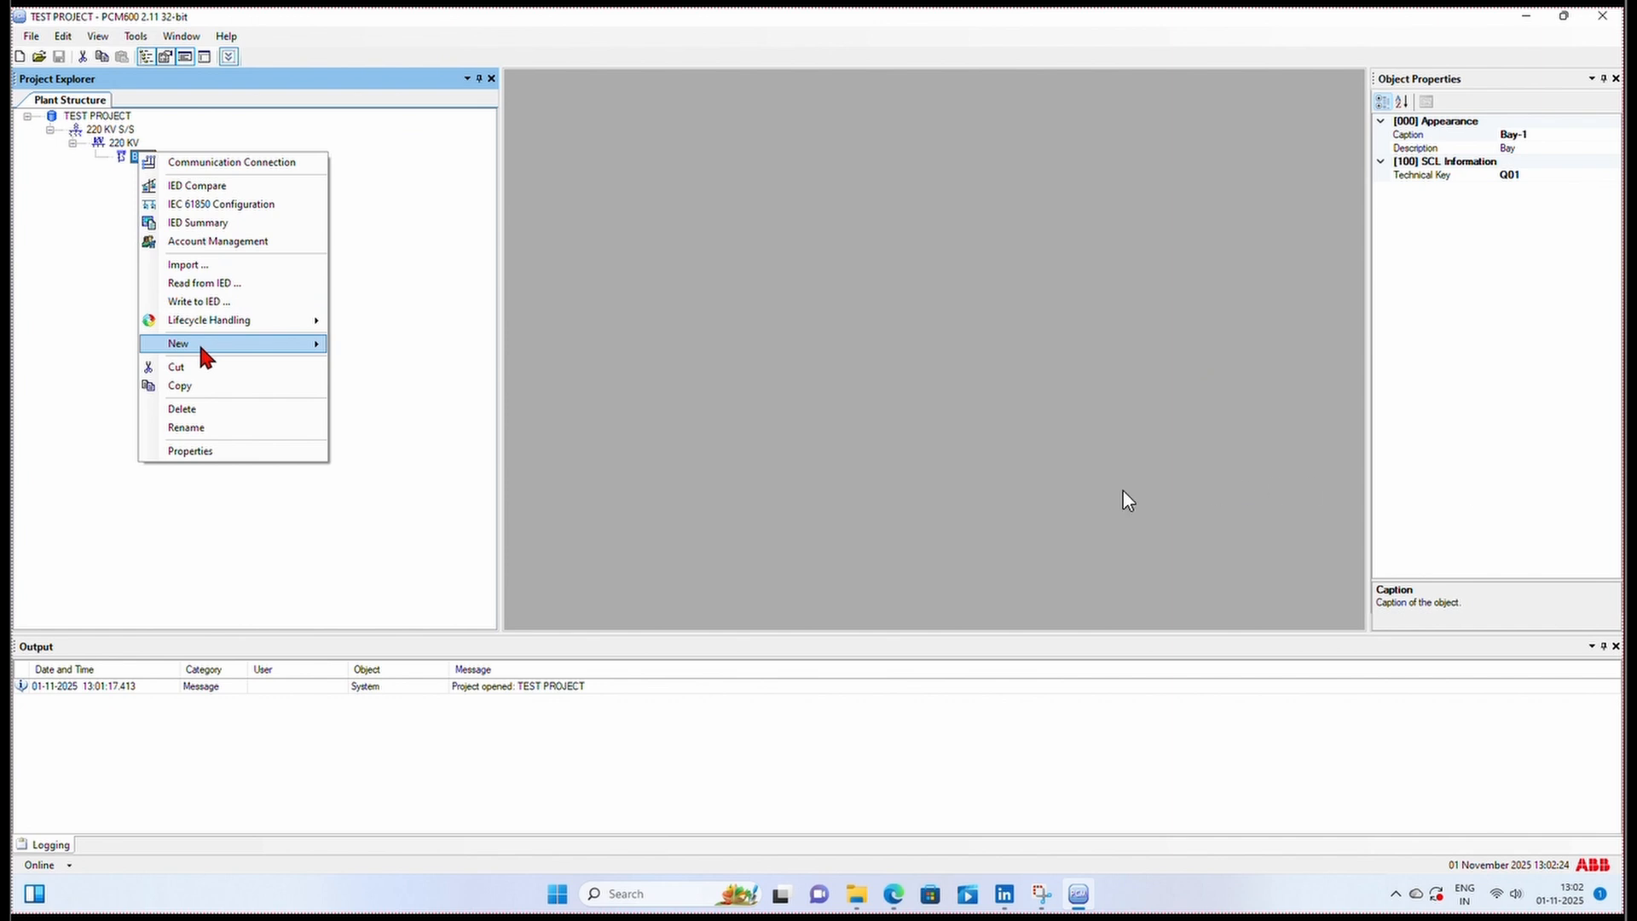
mouse_move(197, 340)
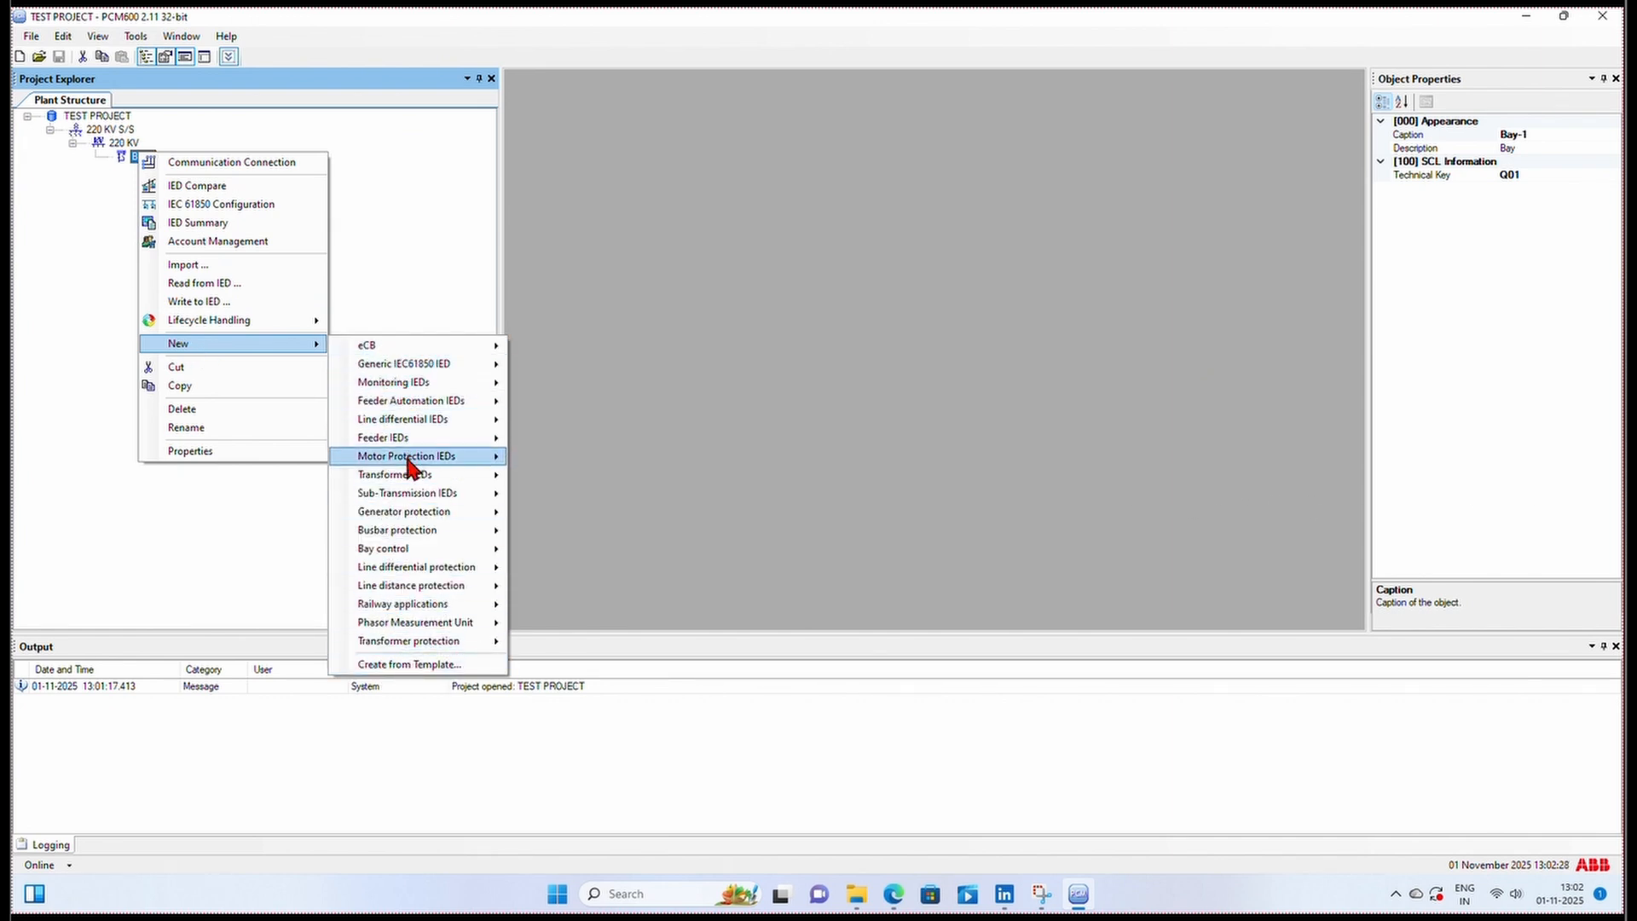
mouse_move(403, 429)
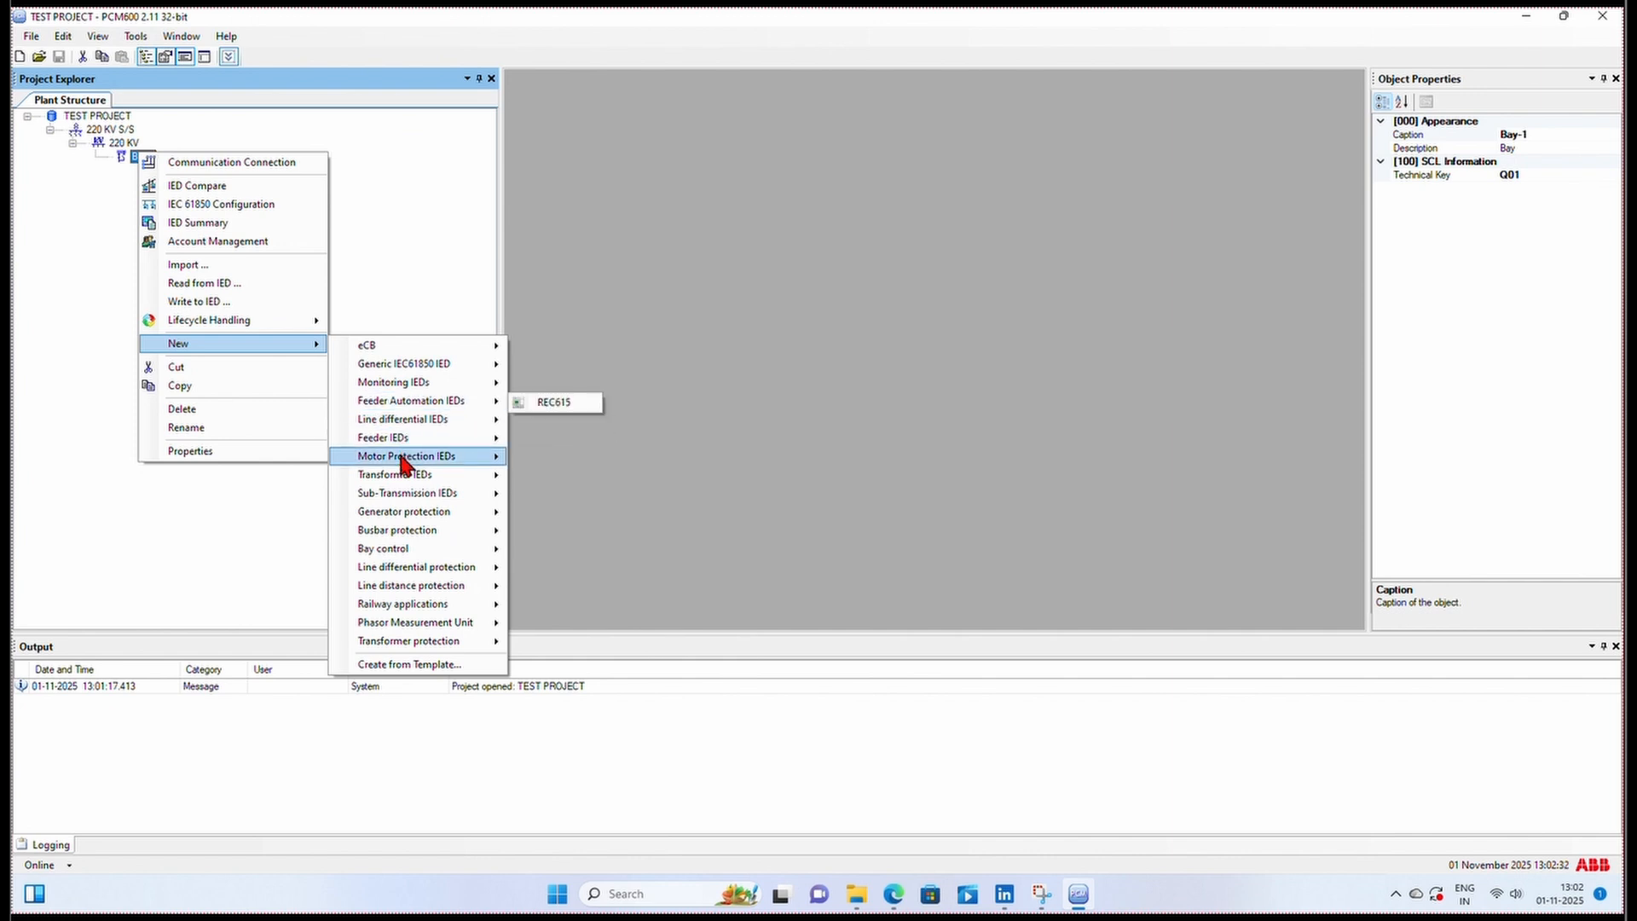
mouse_move(402, 461)
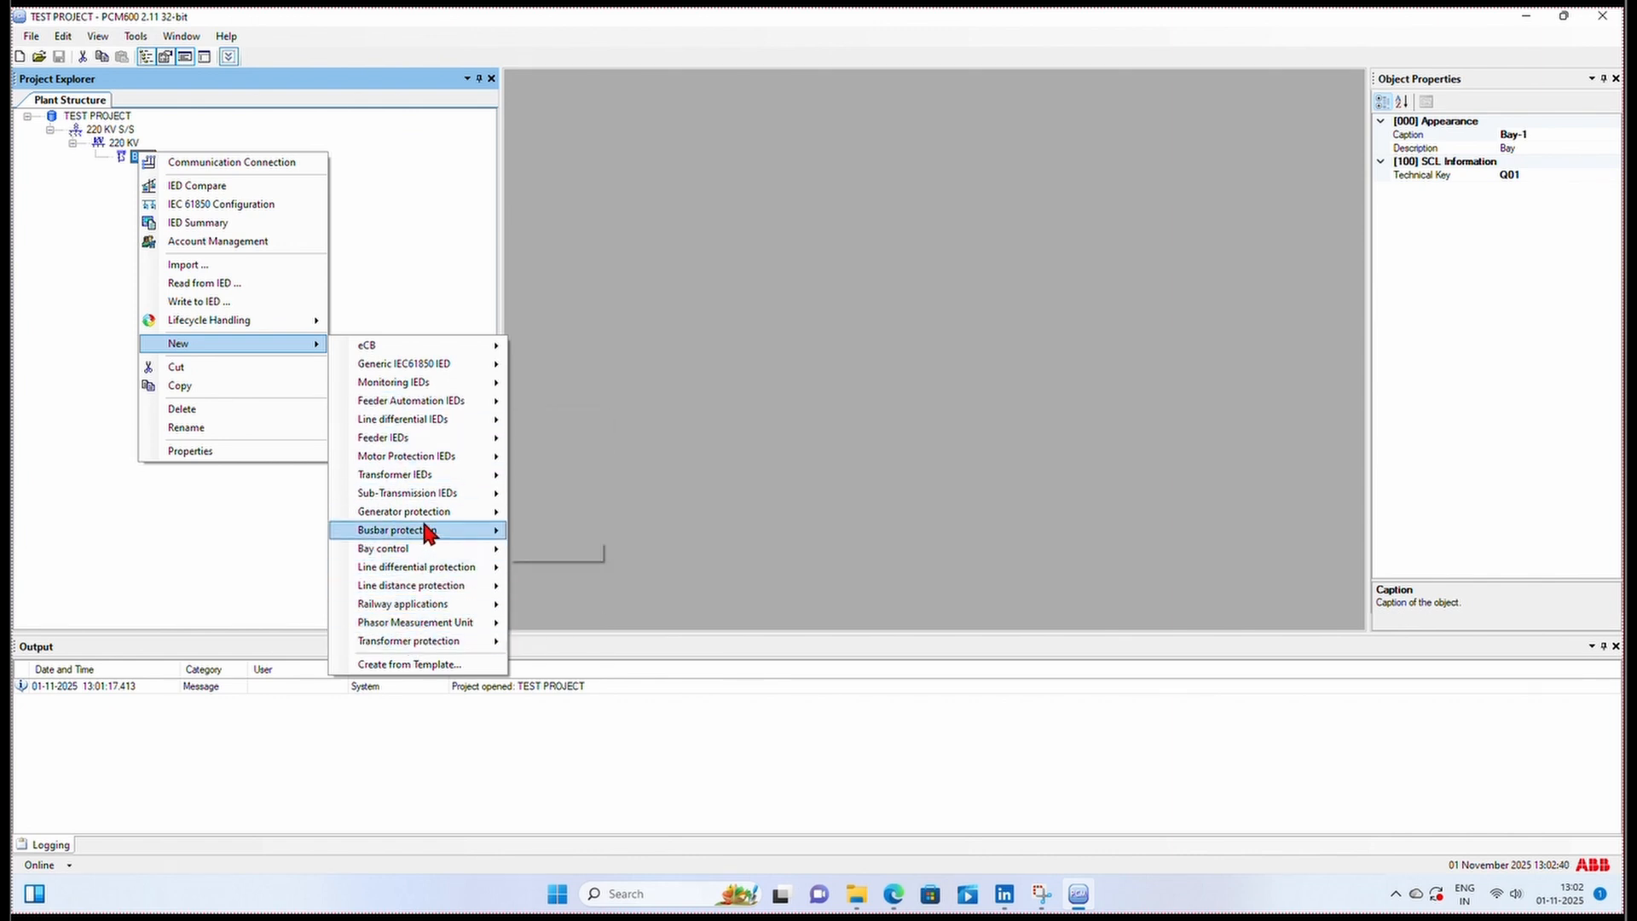
mouse_move(426, 518)
mouse_move(427, 555)
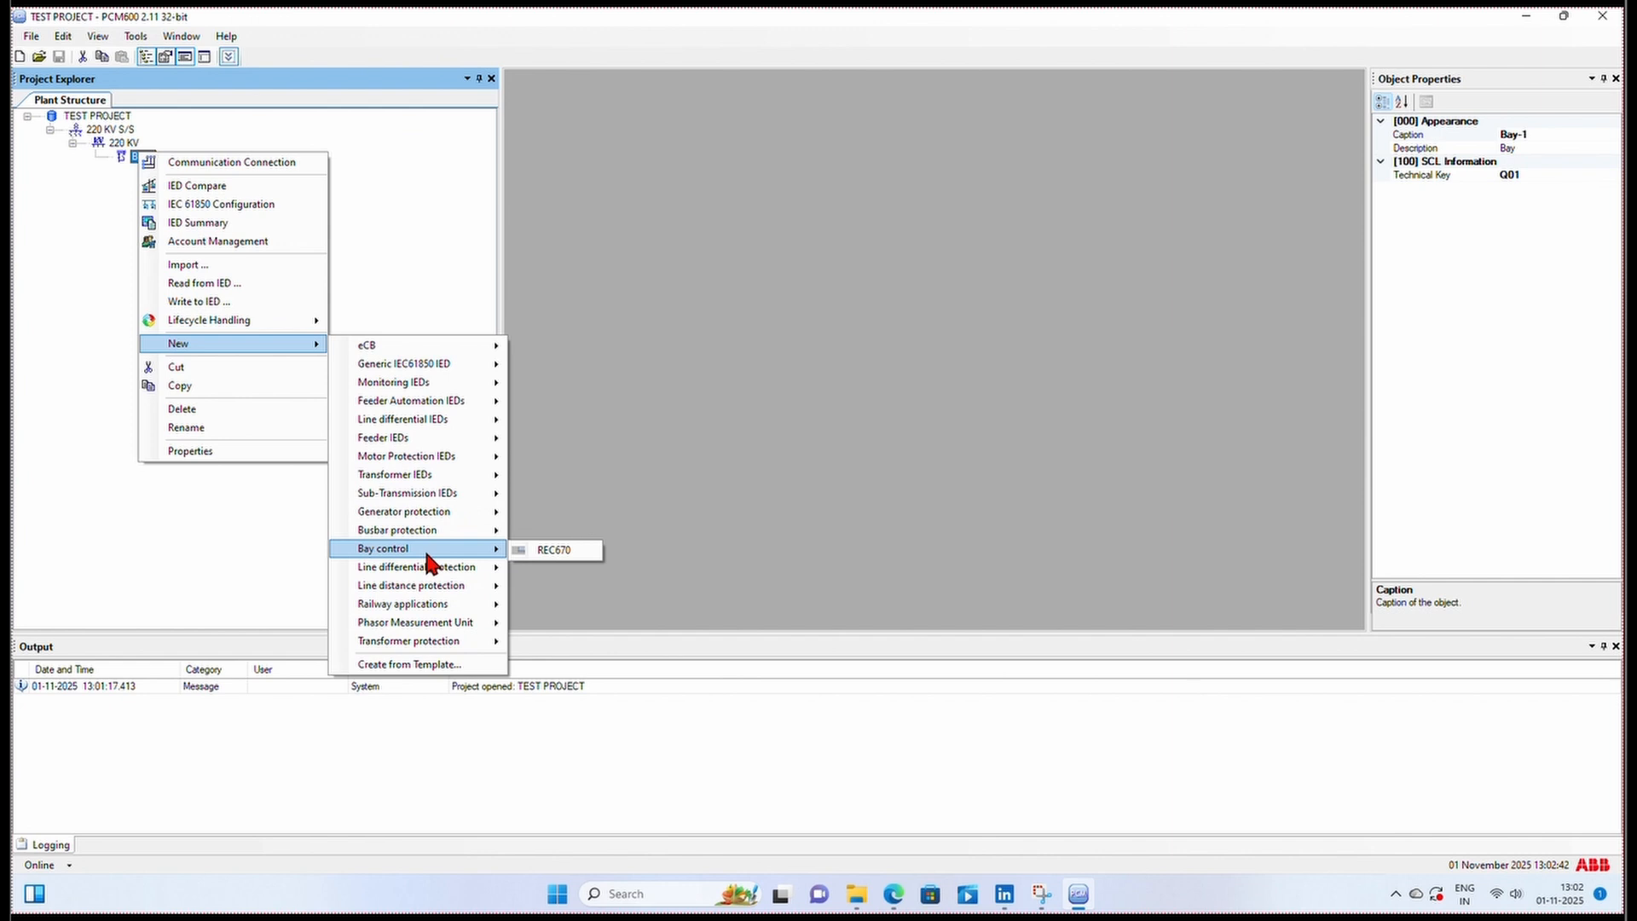
left_click(522, 551)
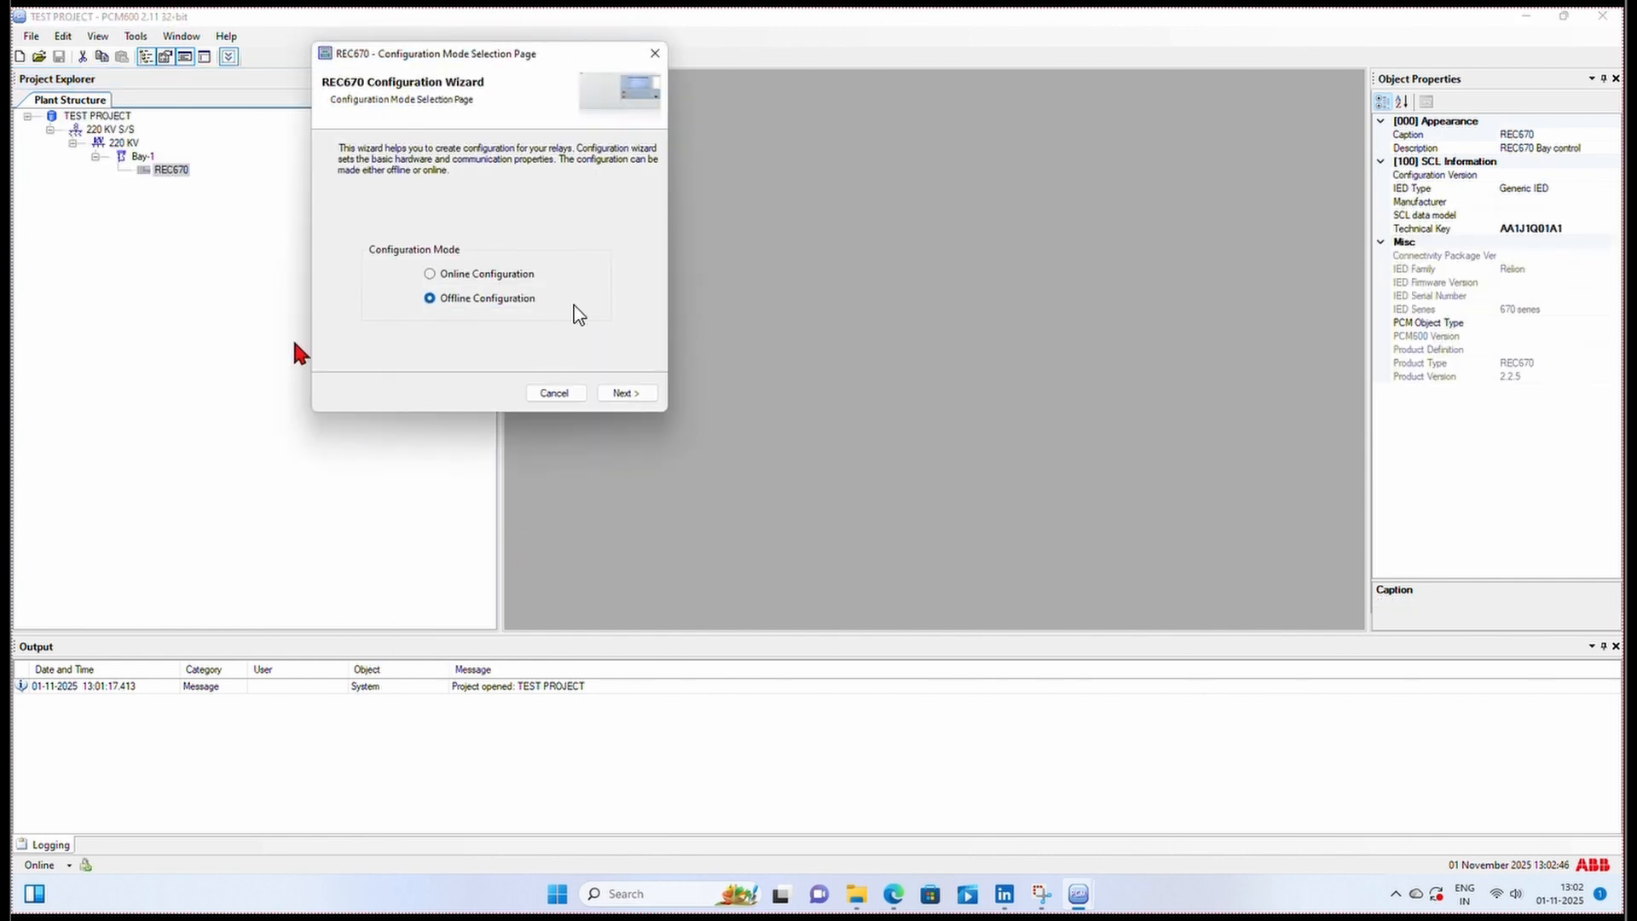
Step: Choose Online Configuration as the REC670 wizard's configuration mode and continue to the communication protocol selection
left_click_drag(459, 54, 753, 145)
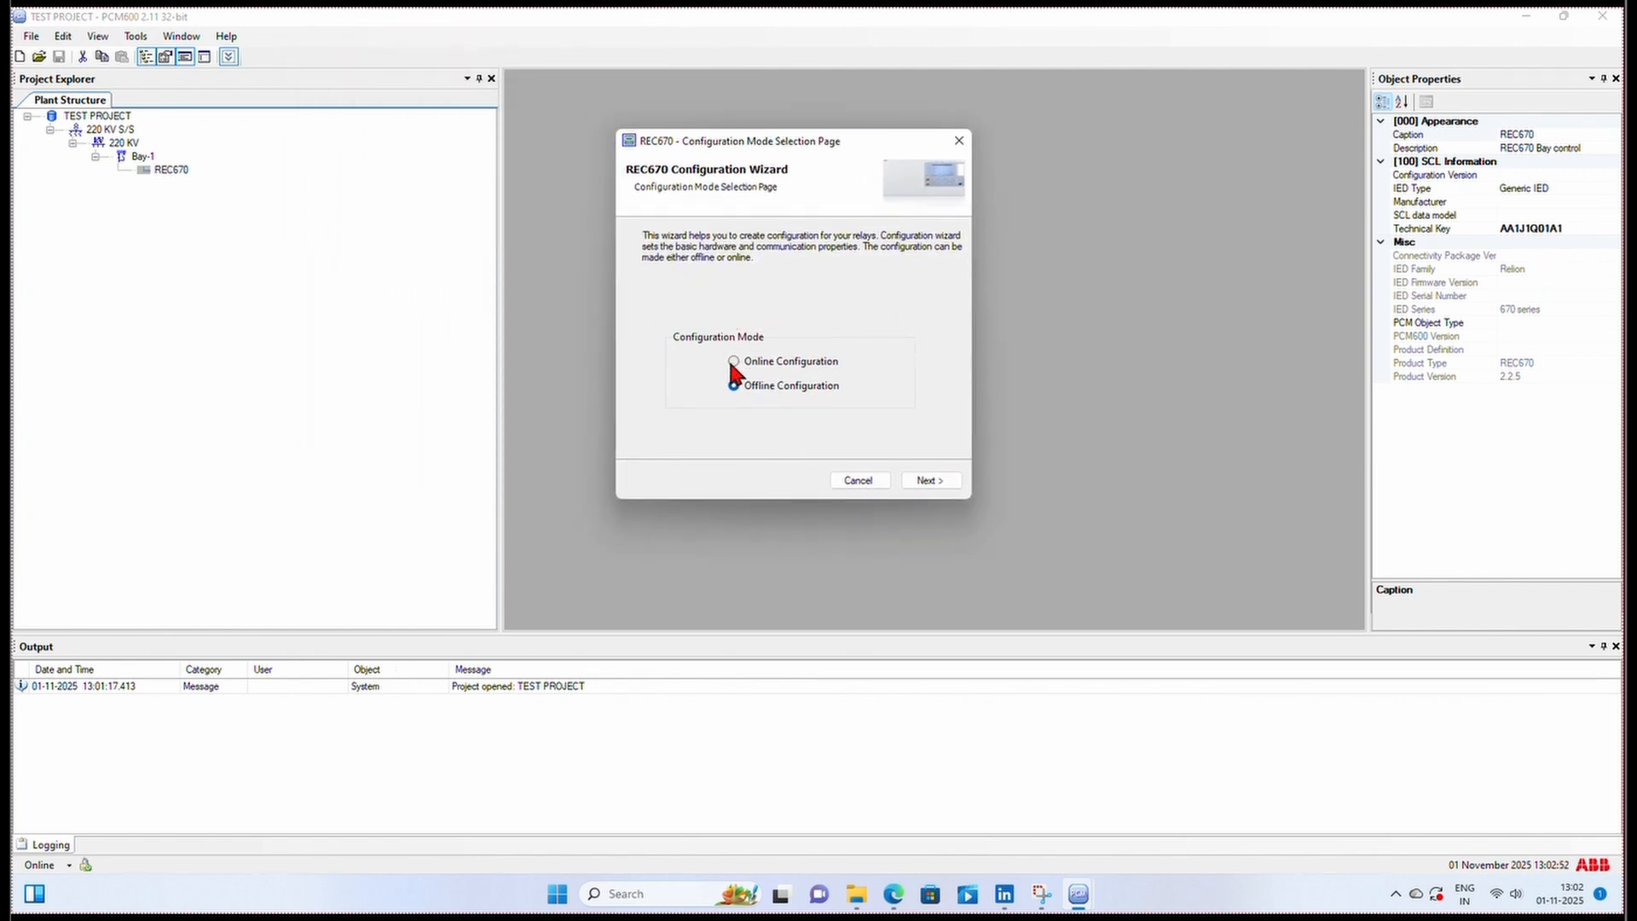
left_click(793, 361)
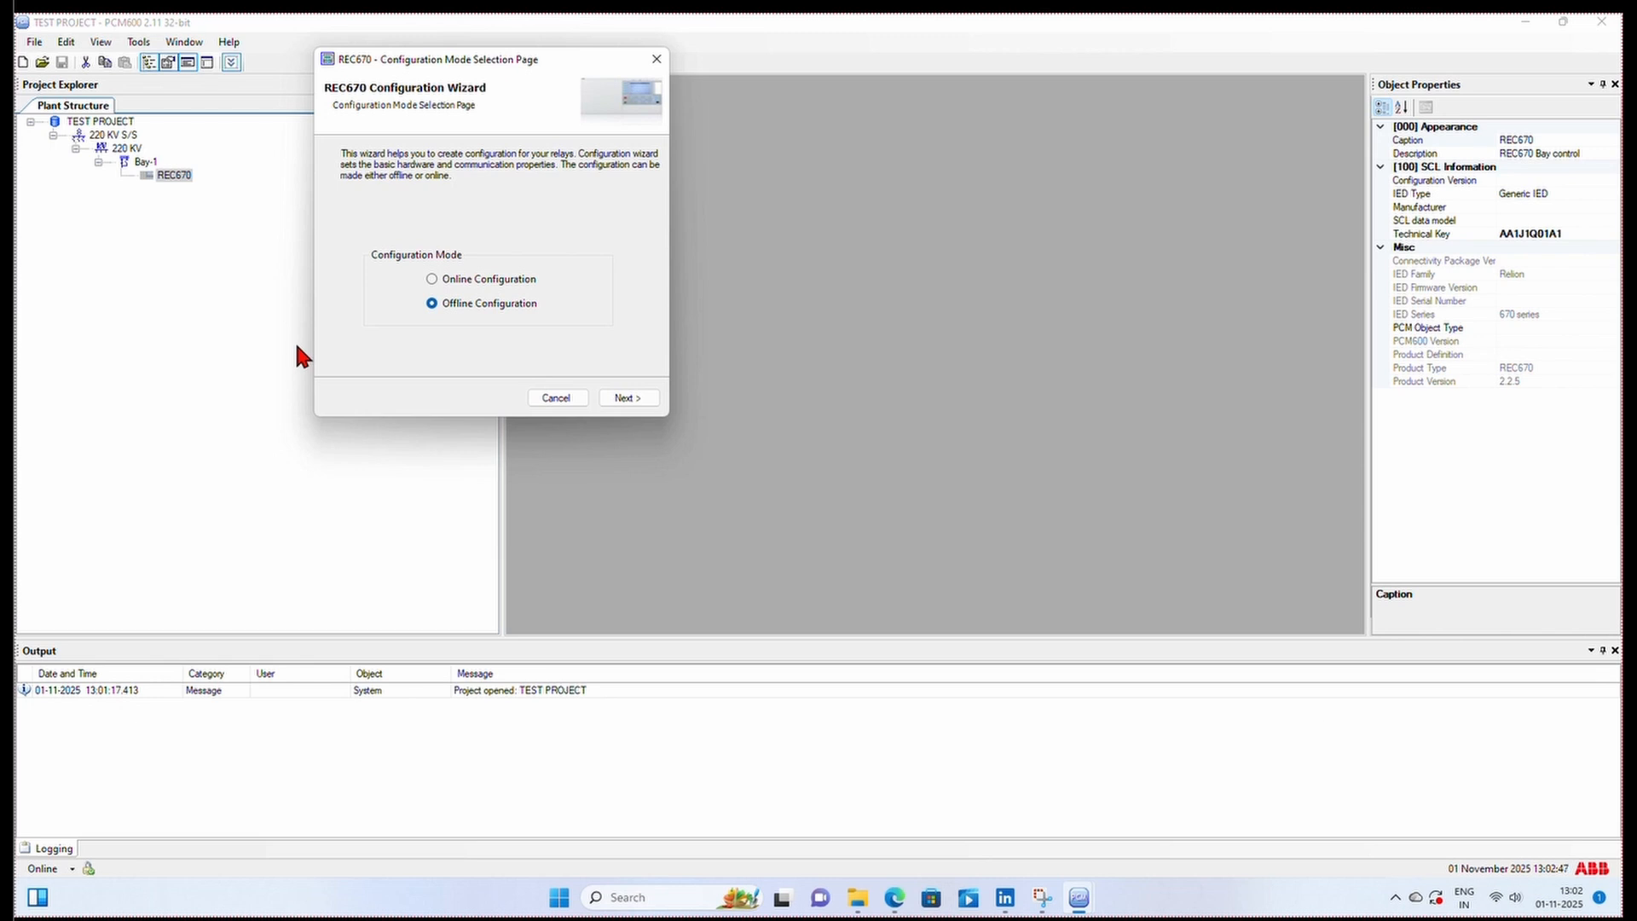
left_click_drag(463, 58, 766, 145)
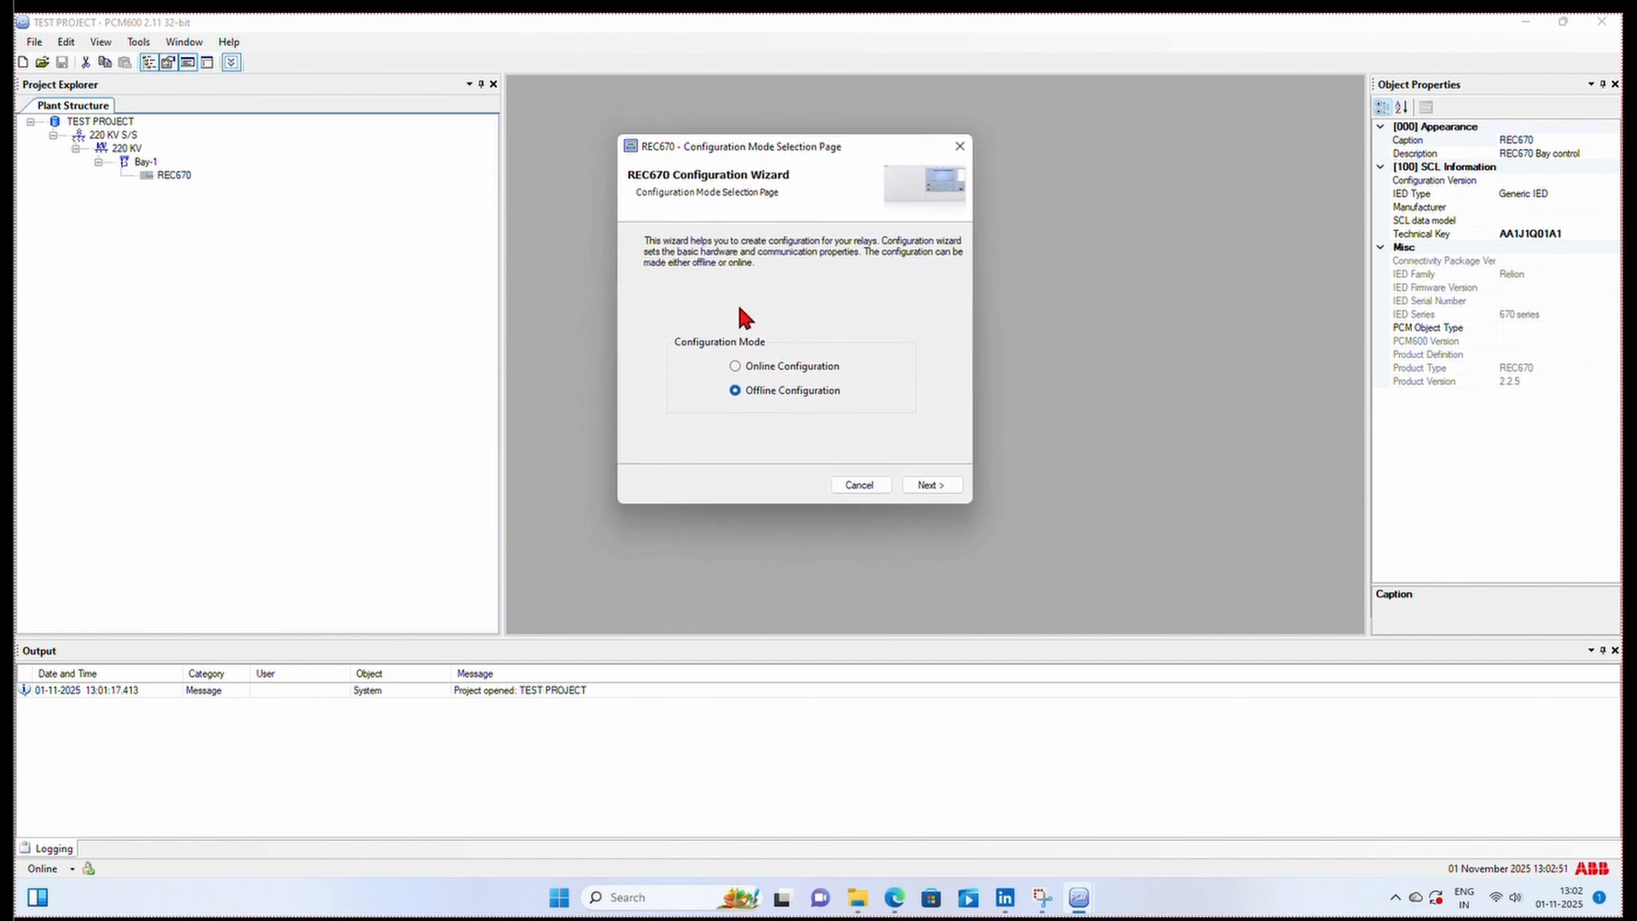
left_click(735, 367)
left_click(912, 486)
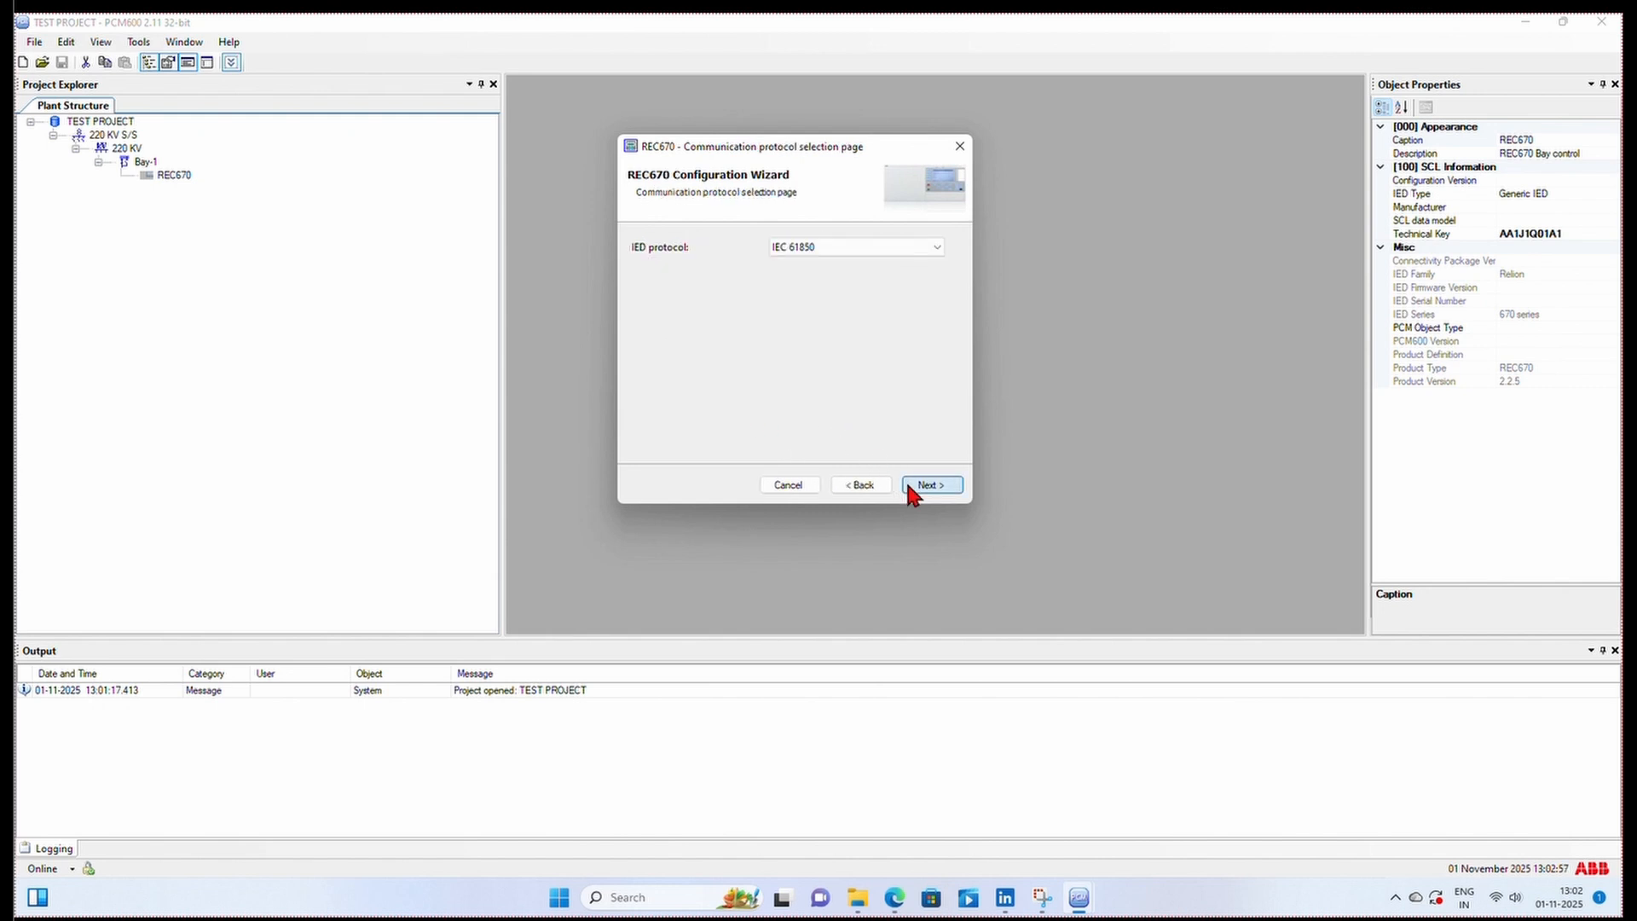
Step: Select IEC 61850 as the IED protocol and continue to its communication settings
left_click(803, 249)
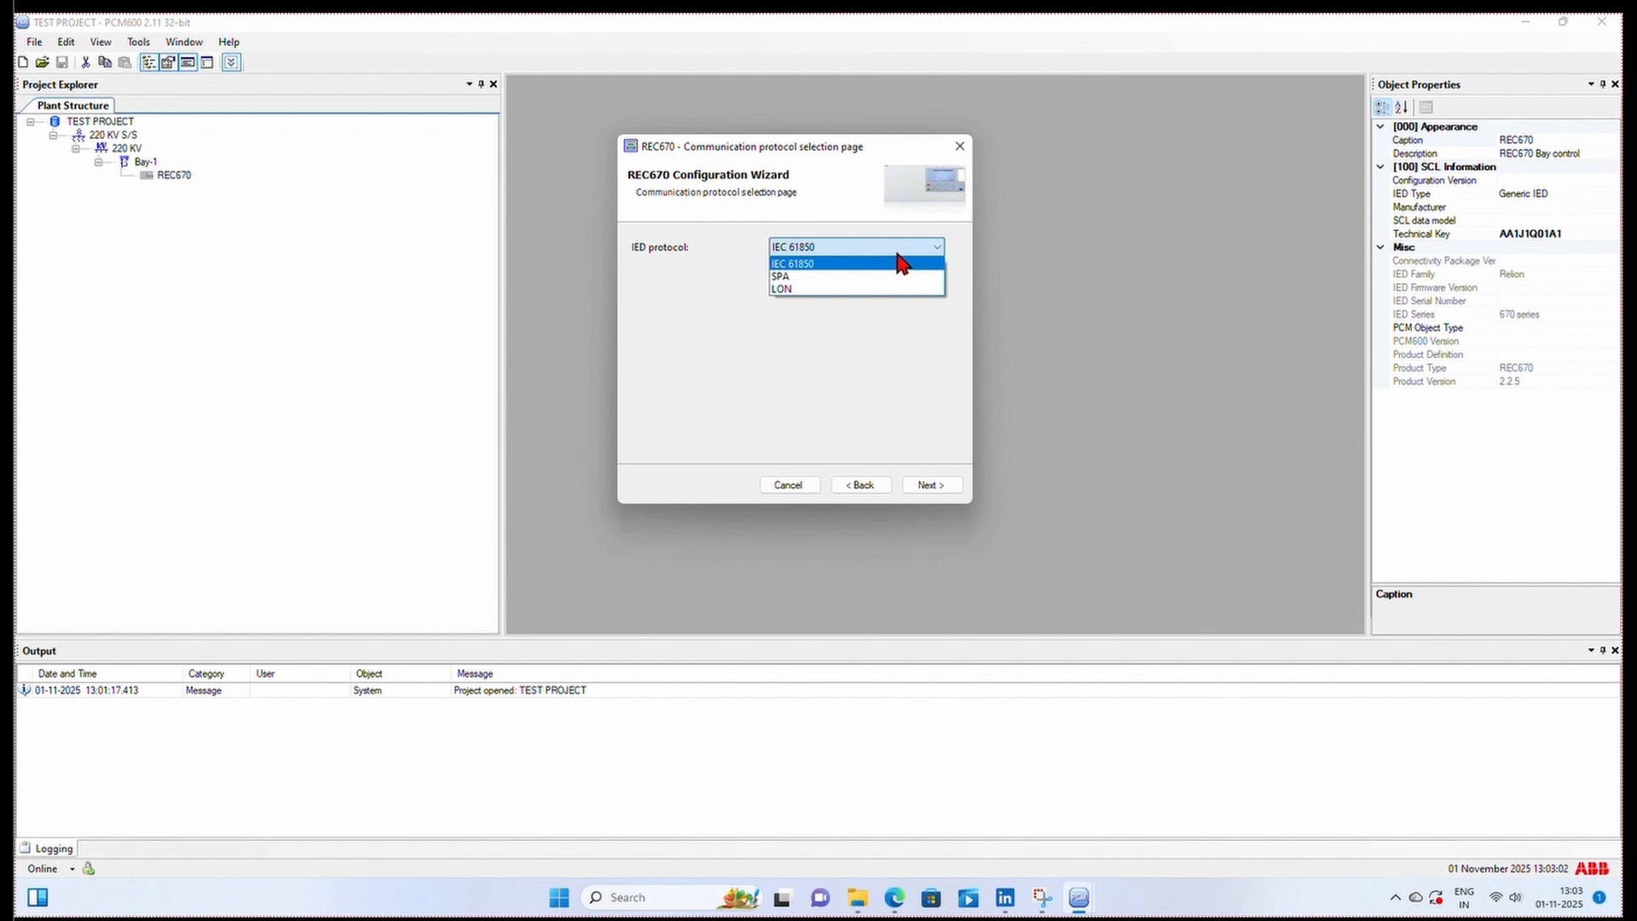
left_click(799, 265)
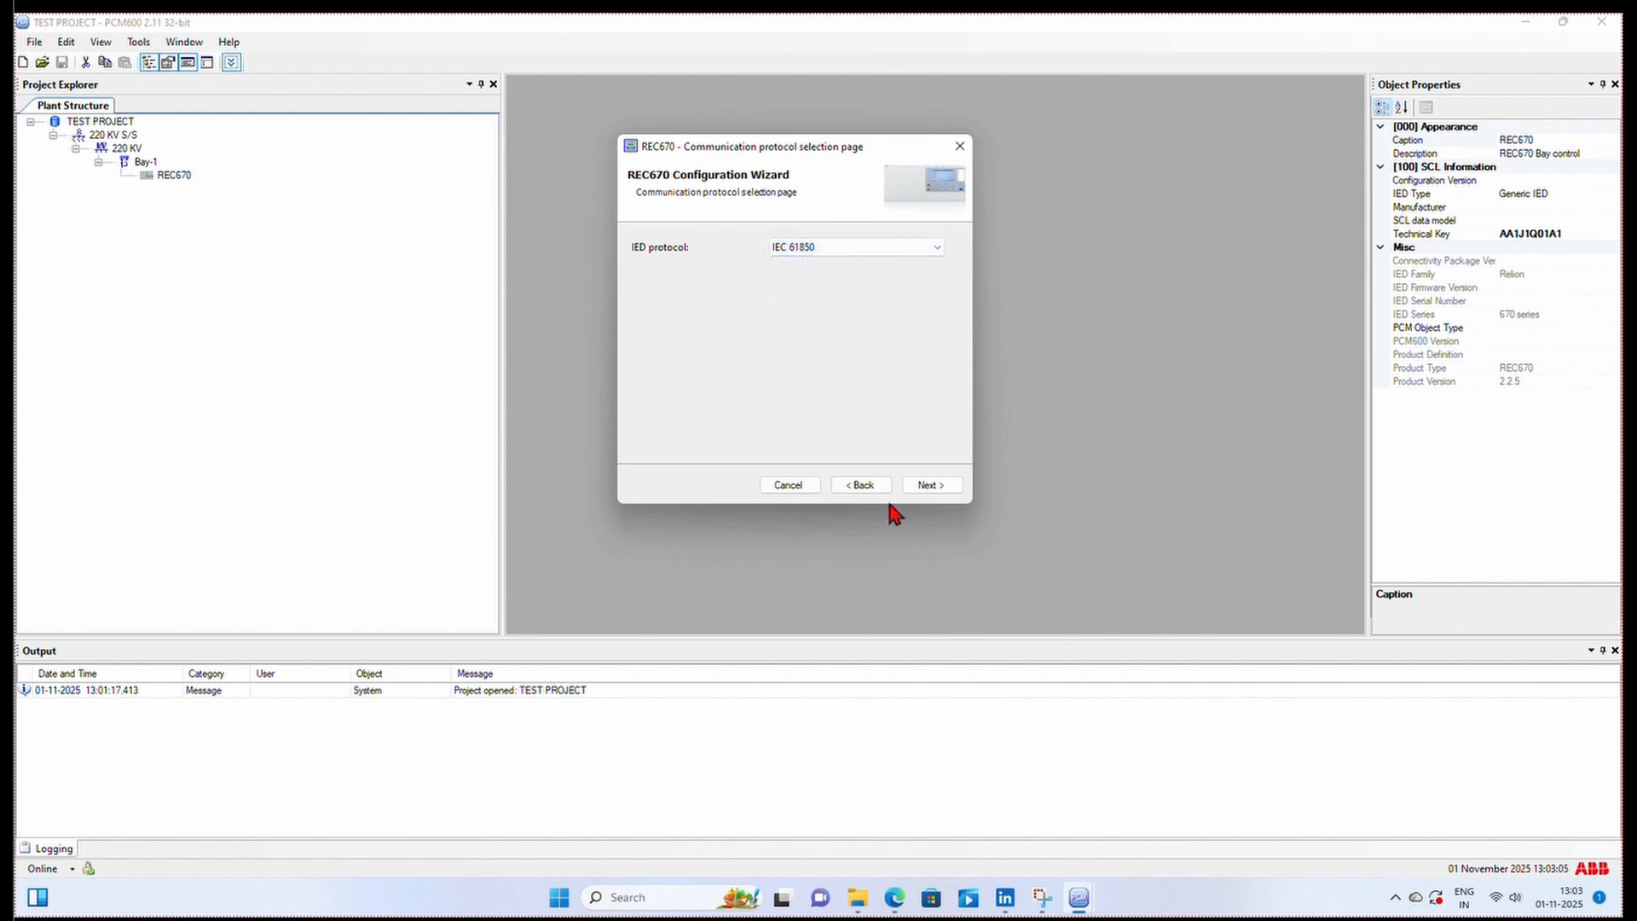
left_click(928, 486)
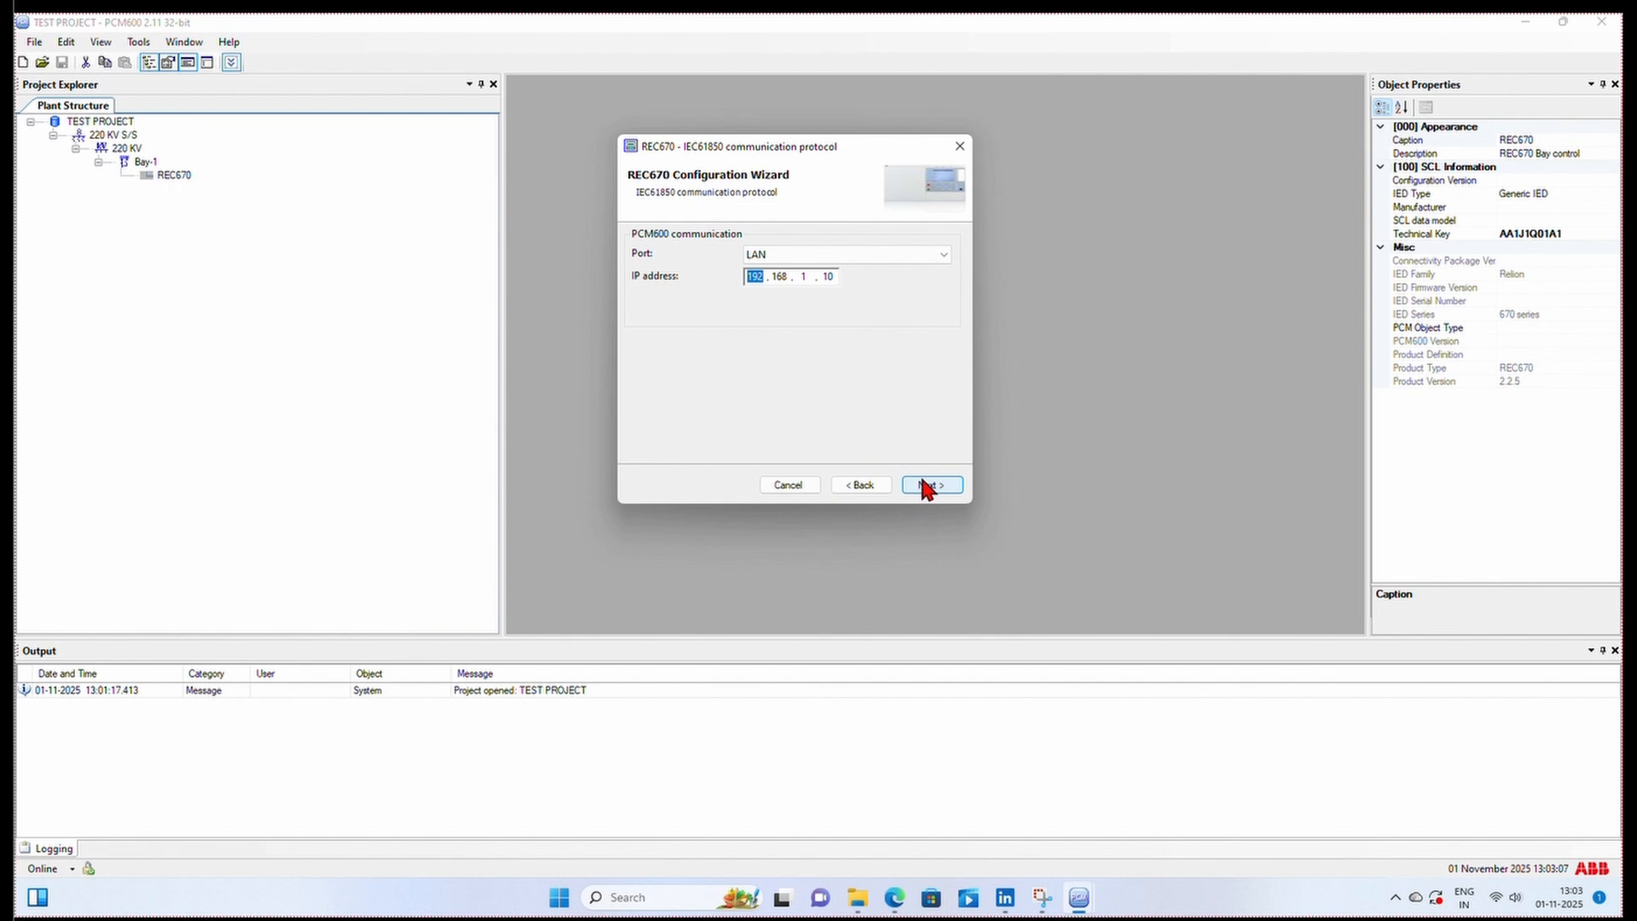
Step: Check the available PCM600 communication ports, Front Port and LAN, and set the port to LAN
left_click(820, 254)
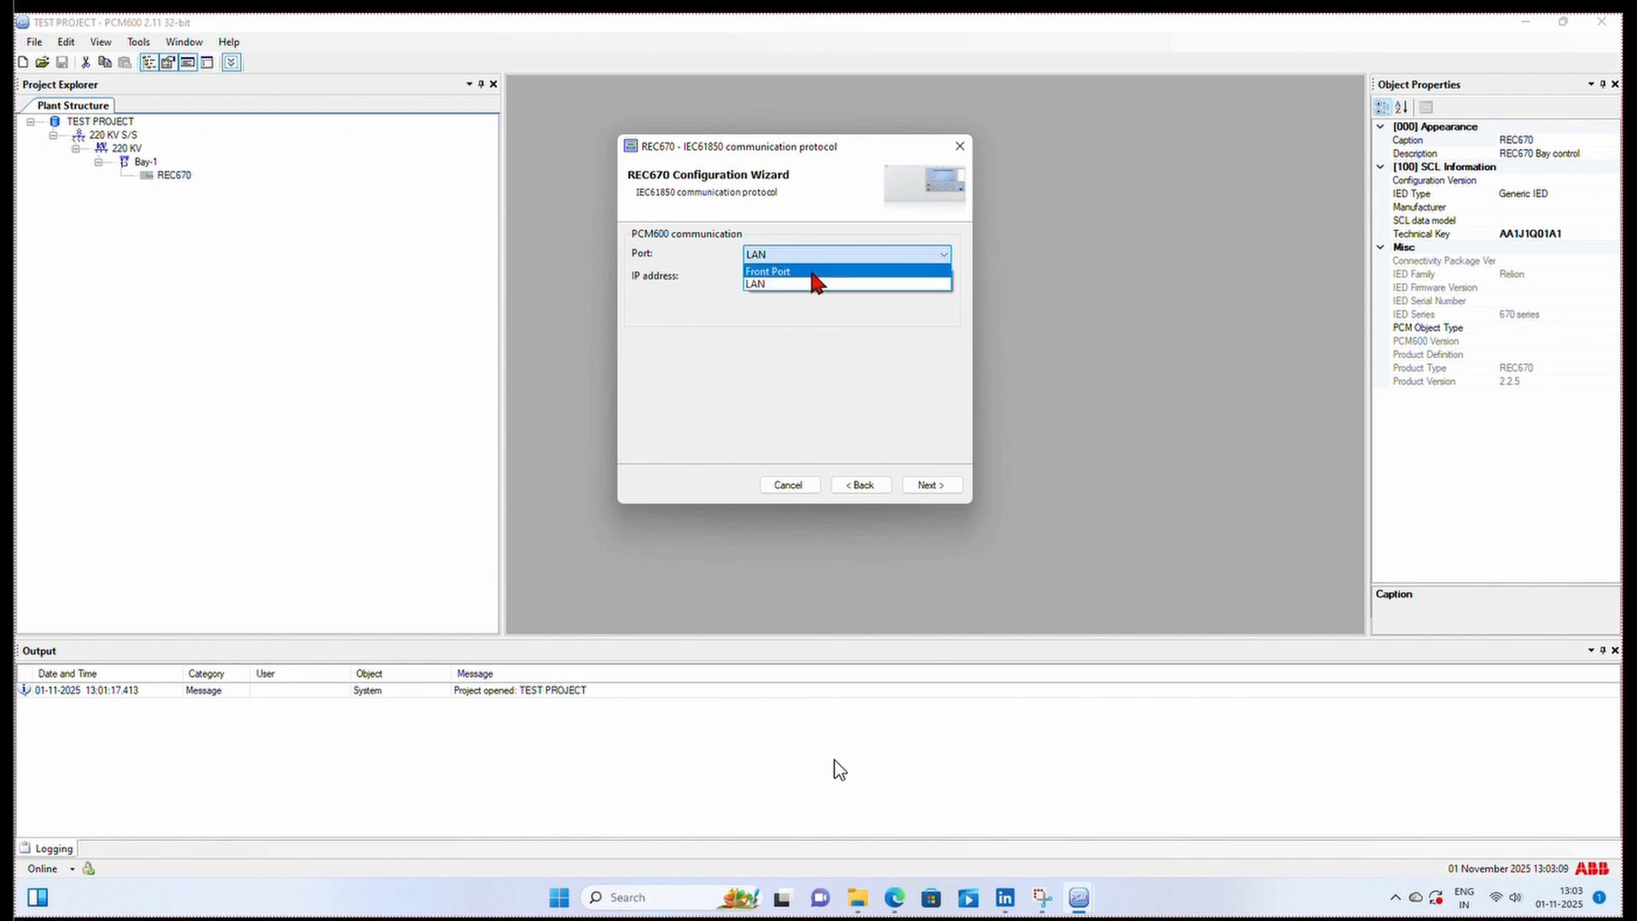
left_click(814, 272)
left_click(818, 256)
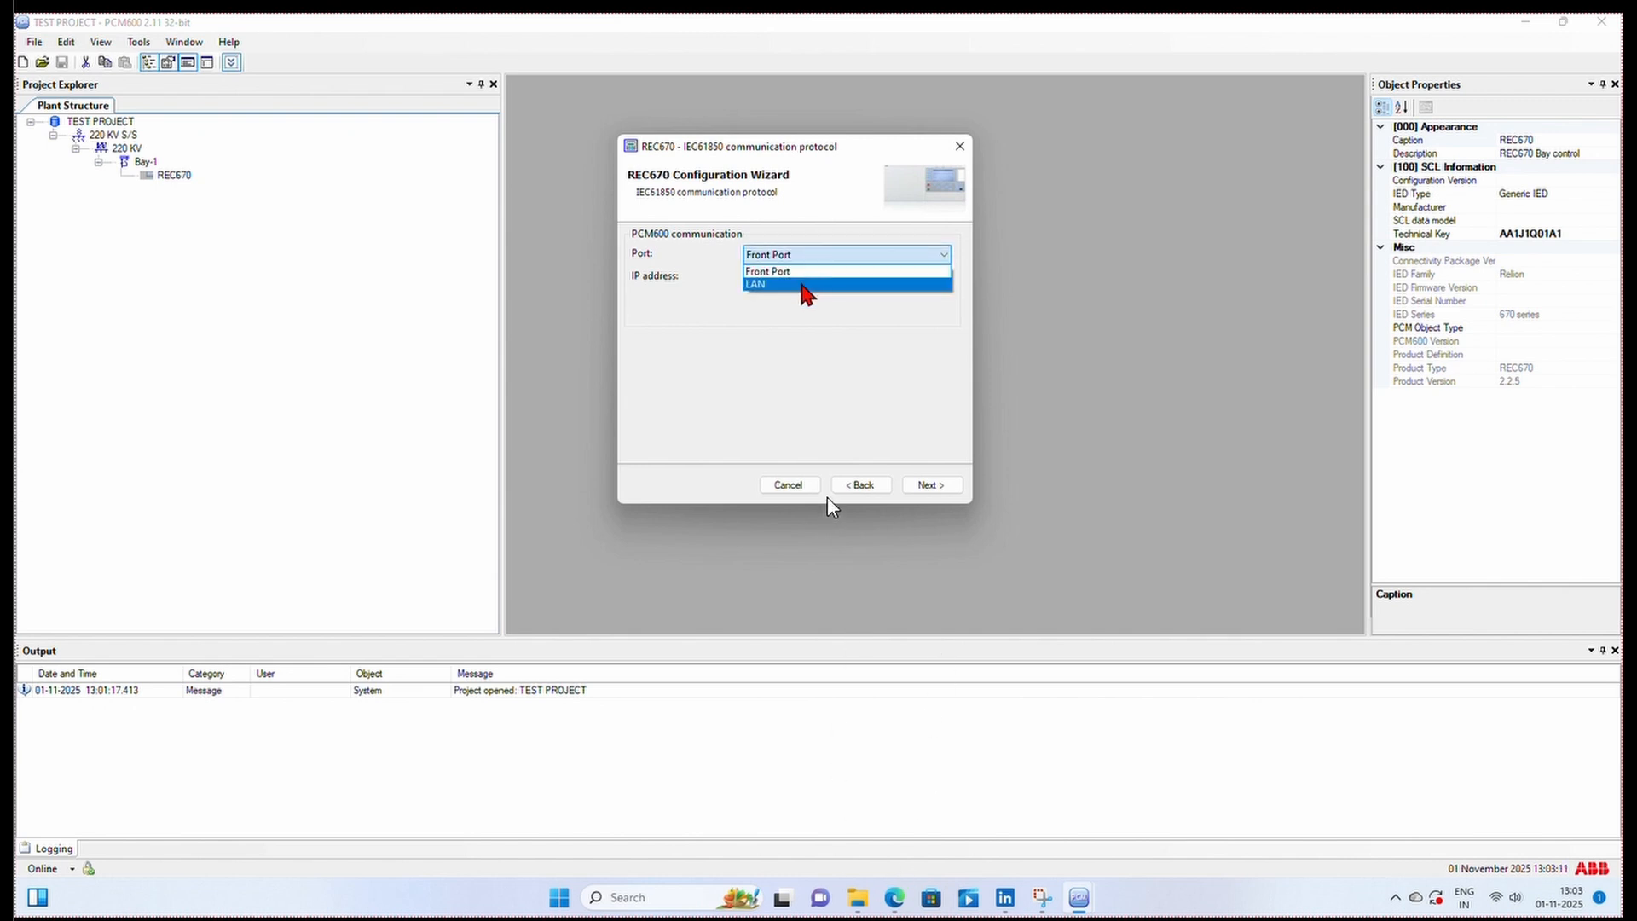
left_click(801, 285)
left_click(807, 258)
left_click(793, 271)
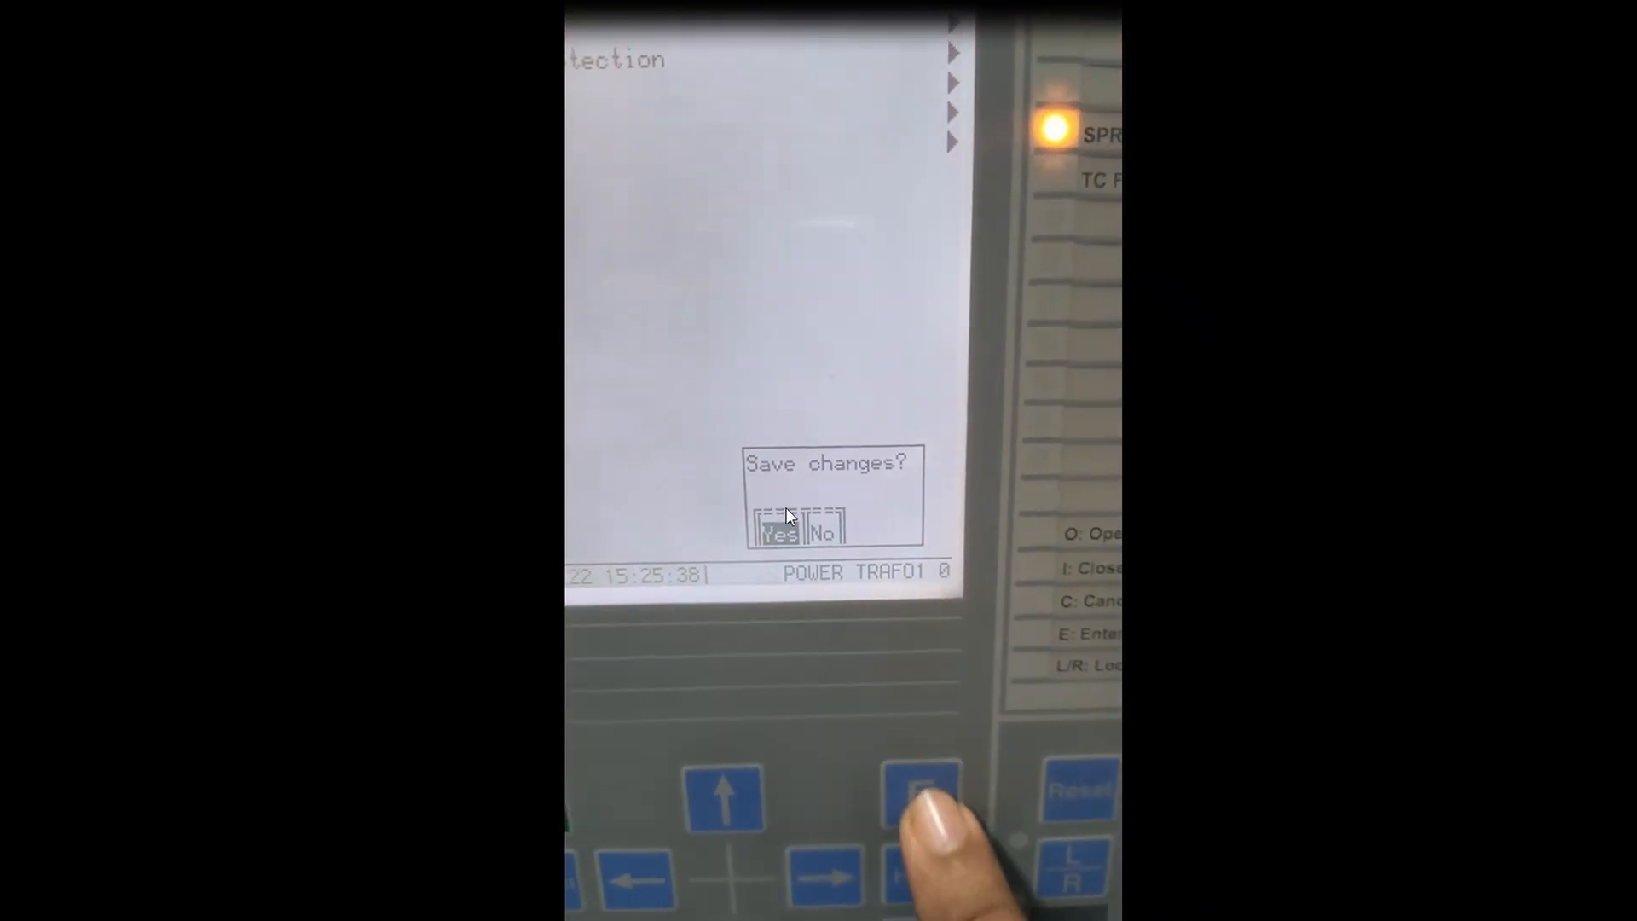
key("Return")
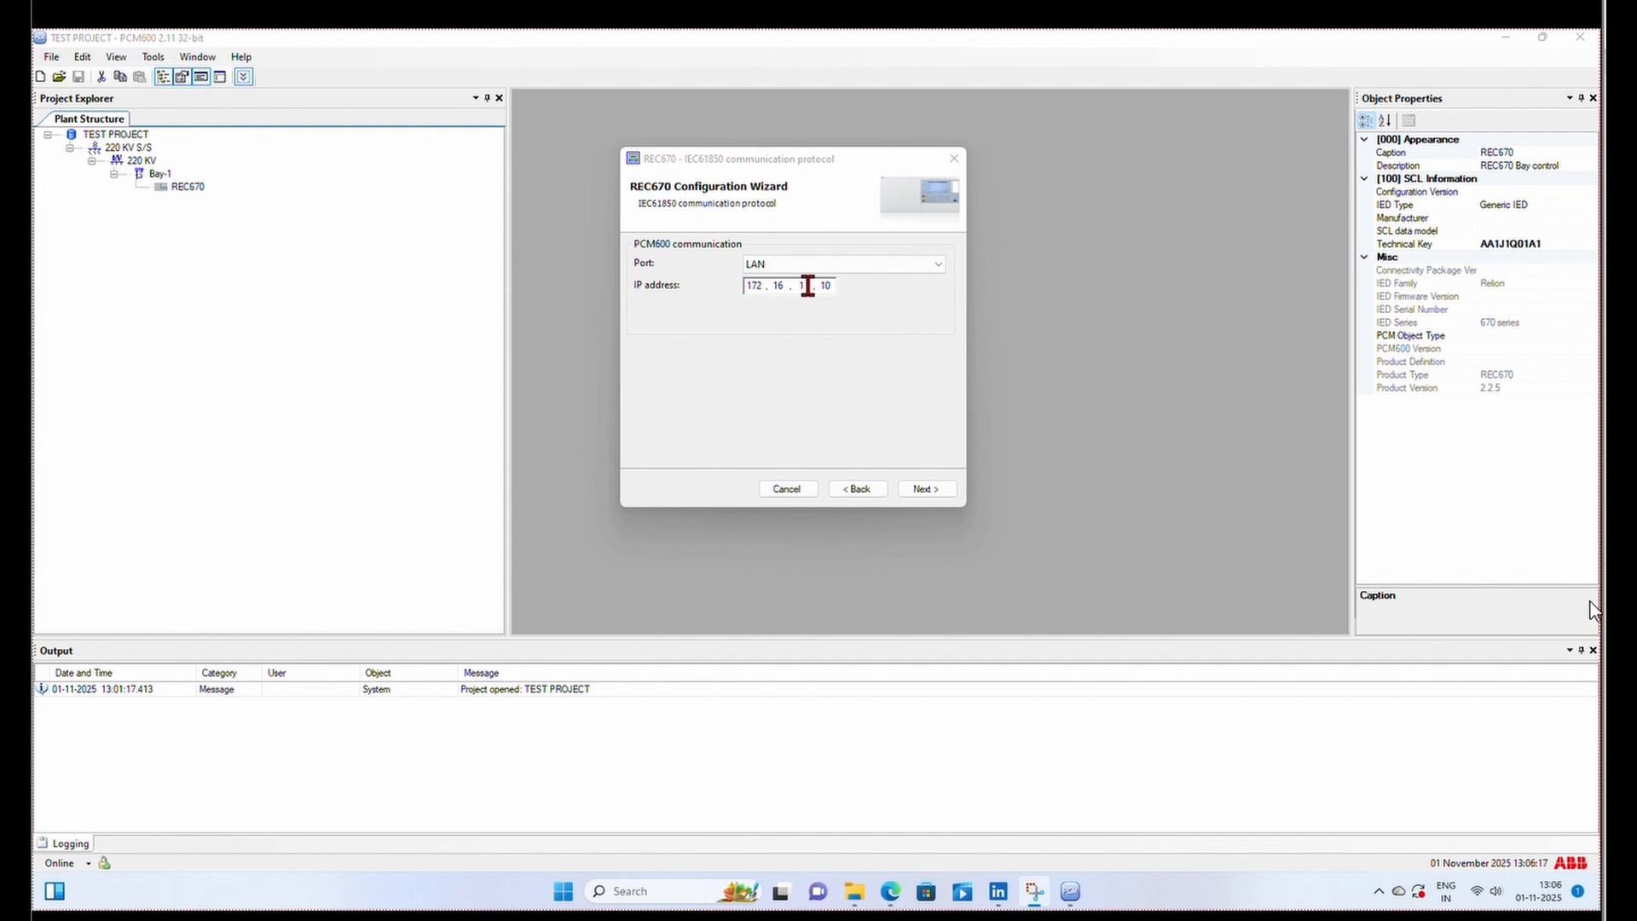
Step: Set the IED's IP address to 172.16.6.5 and complete the communication configuration to reach the version selection
left_click(927, 326)
key("BackSpace")
type("6")
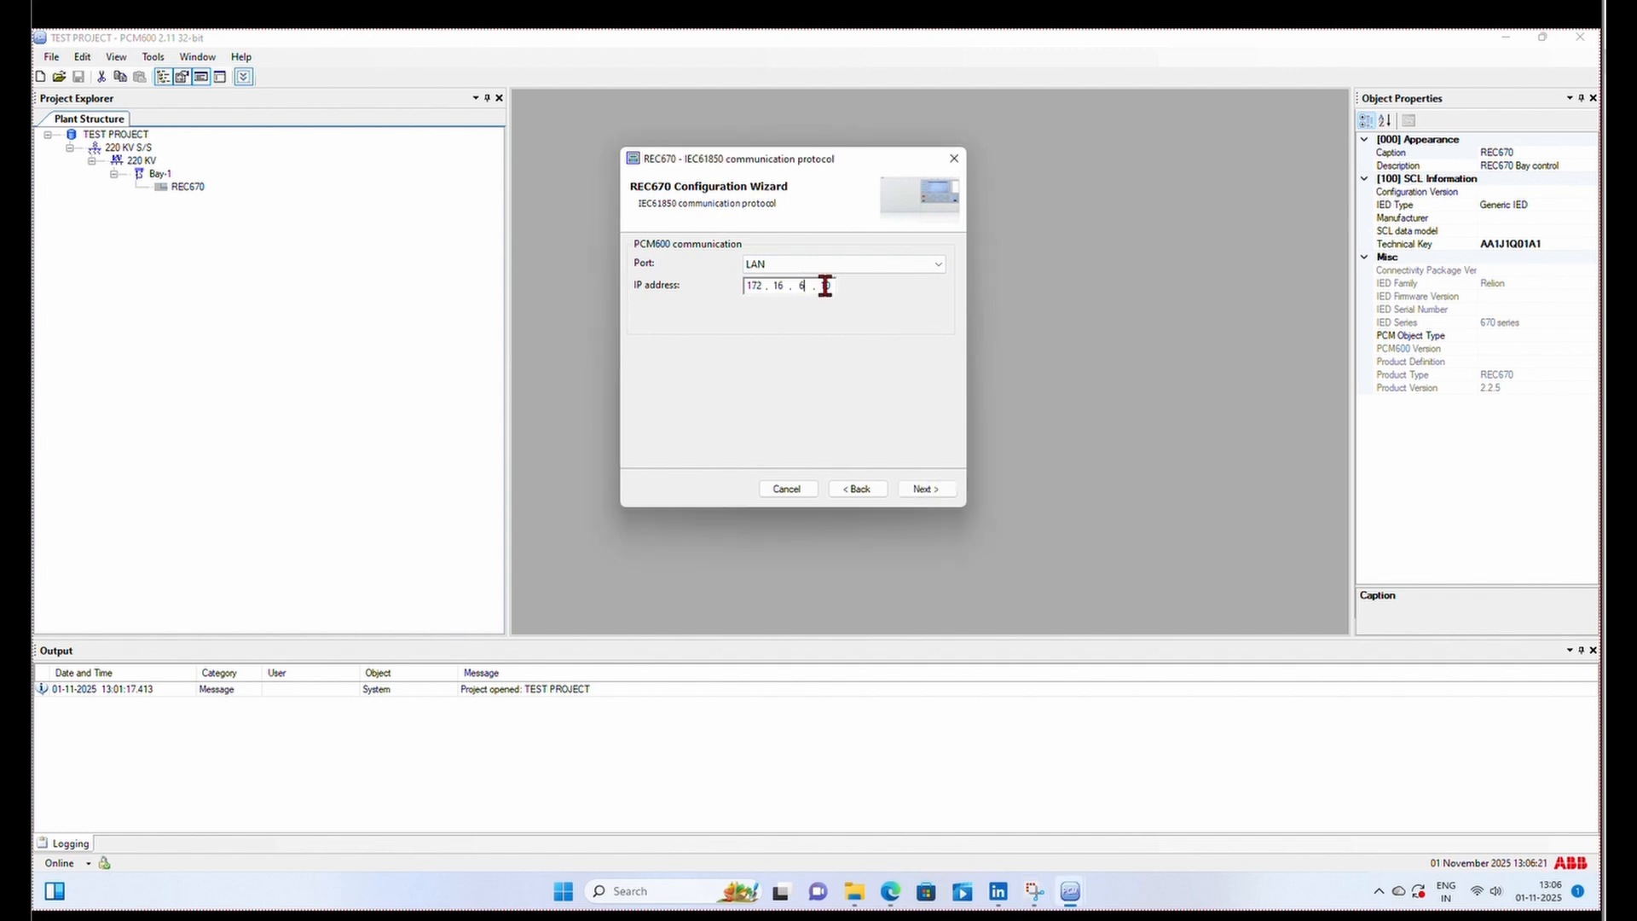
left_click_drag(825, 285, 837, 286)
key("BackSpace")
key("BackSpace")
type("5")
left_click(925, 493)
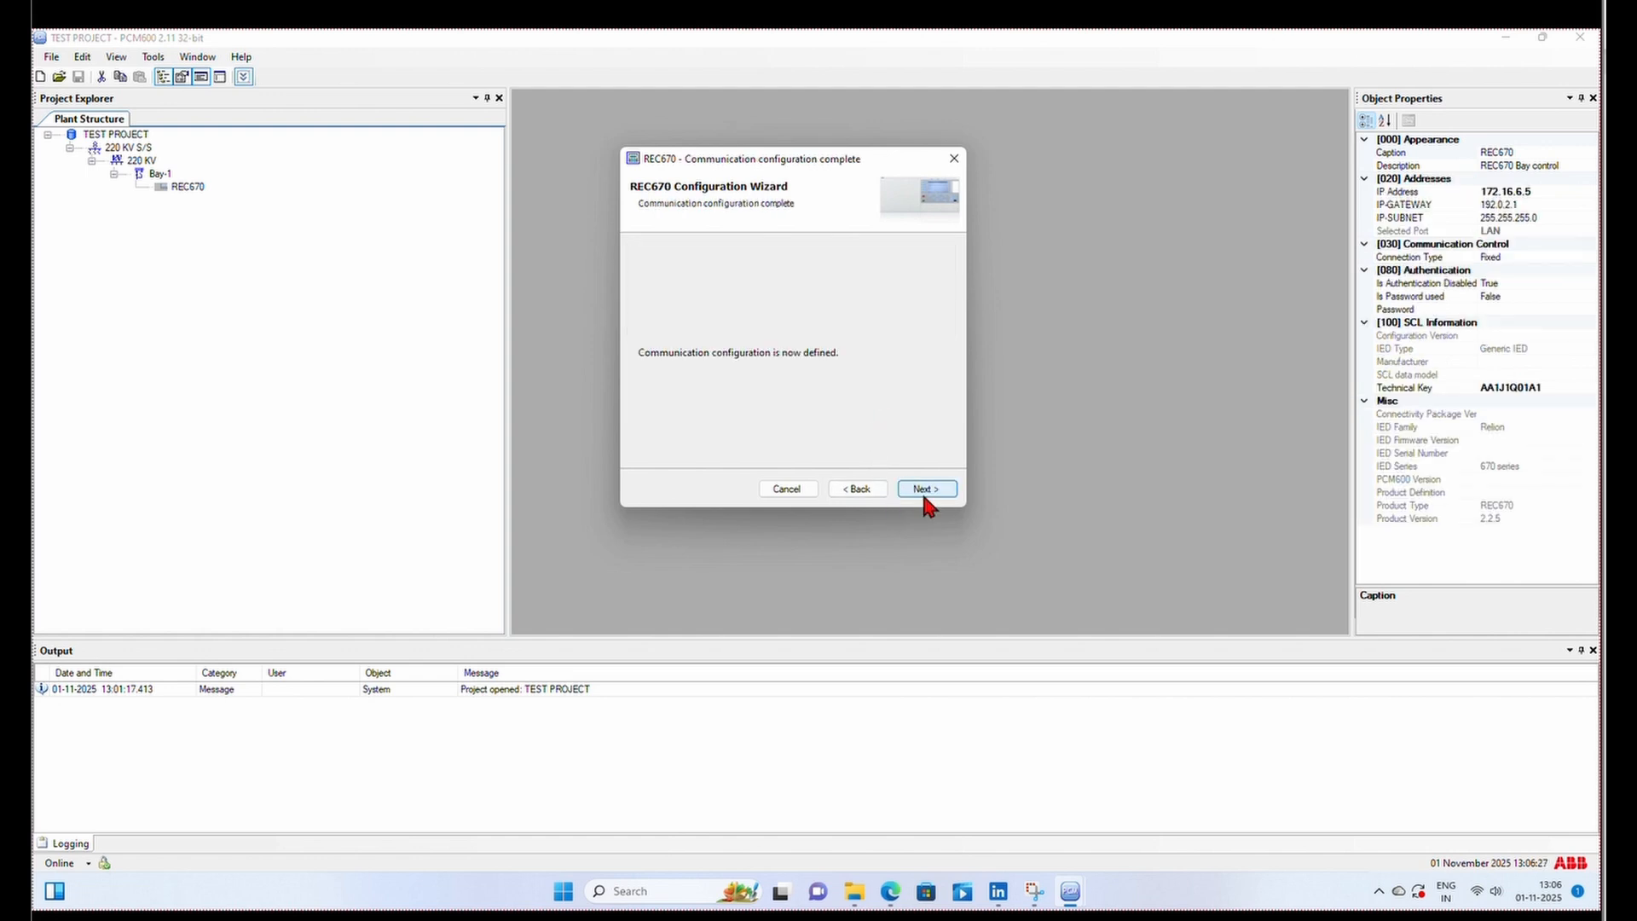
left_click(925, 490)
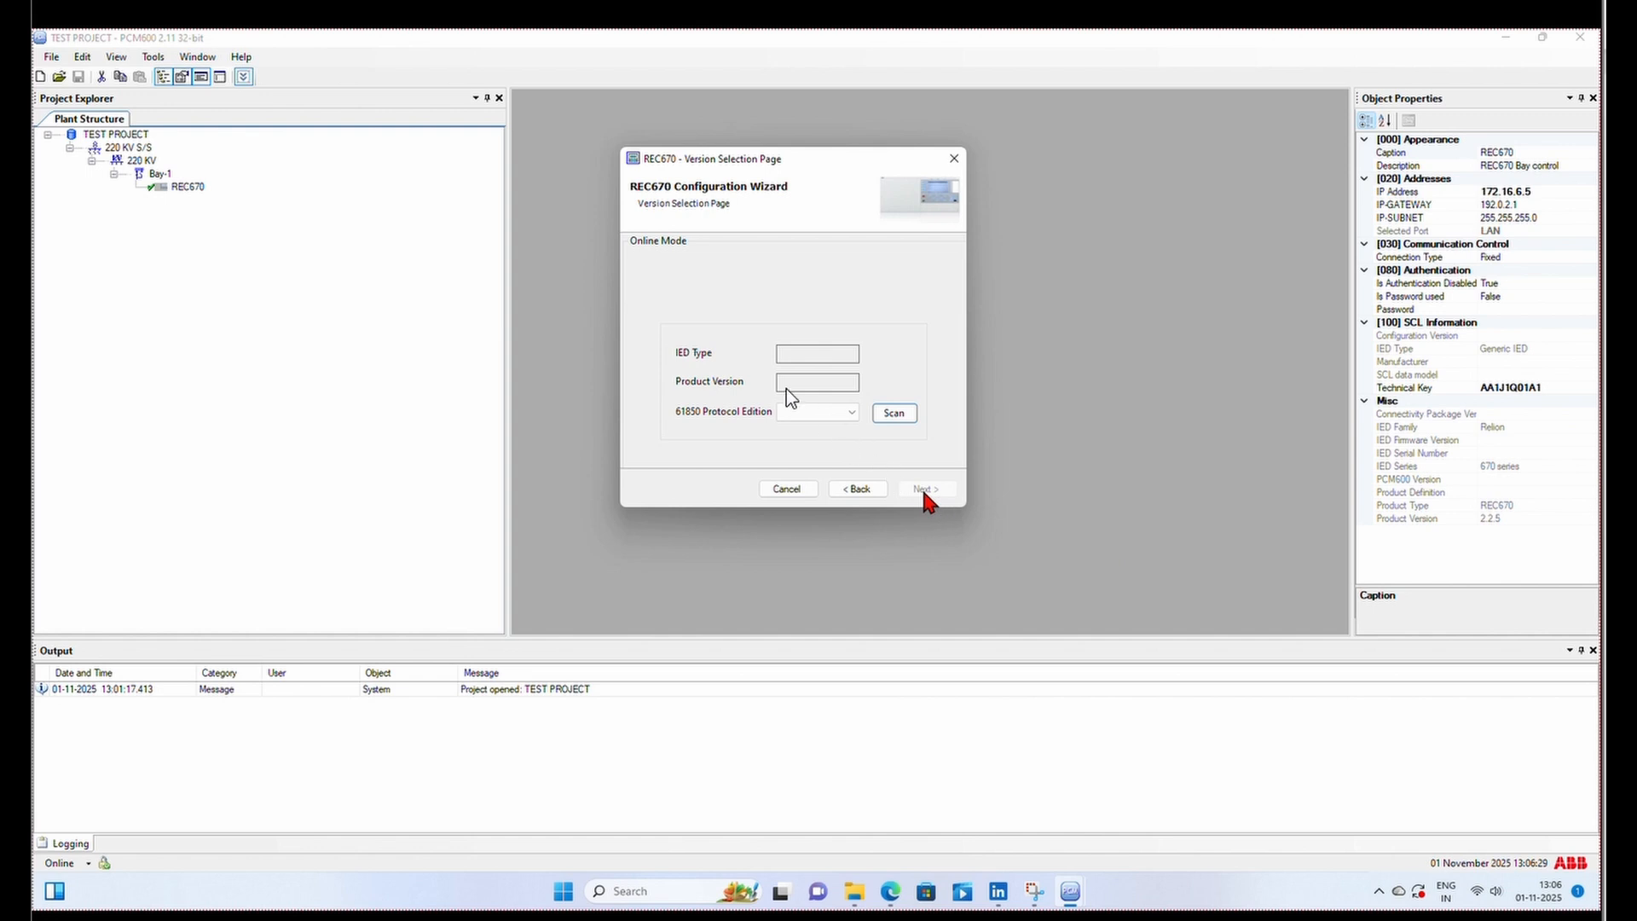
Step: Scan the connected IED for its type and product version, with 61850 protocol edition Ed 1
left_click(895, 415)
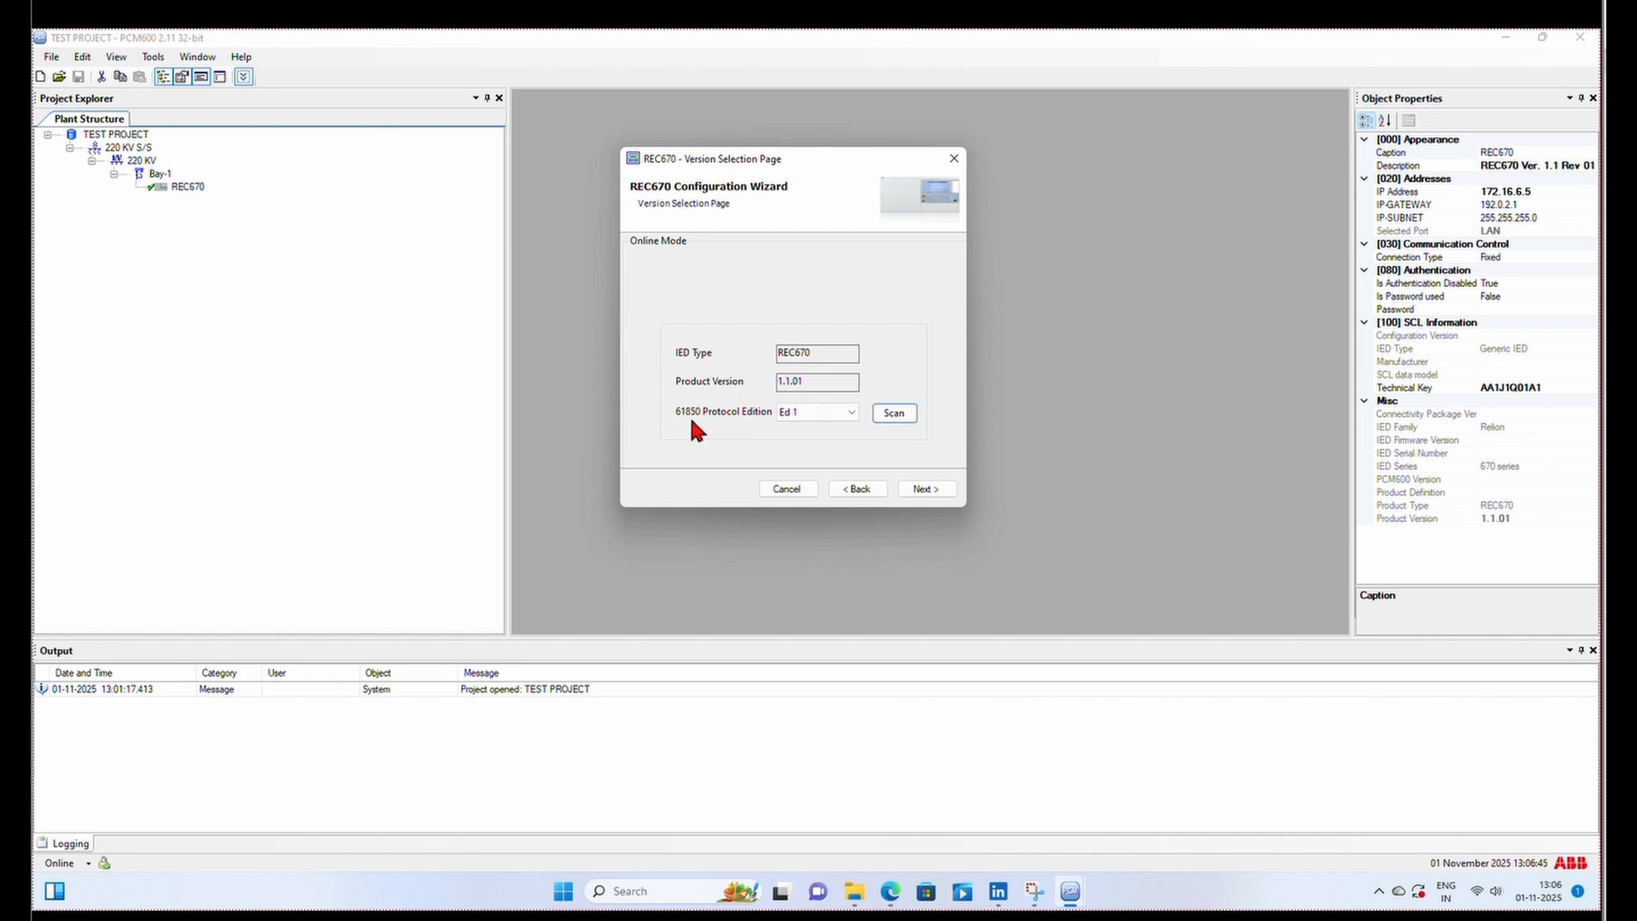
left_click(815, 418)
left_click(820, 428)
Step: Accept the detected version, housing and display types and finish the REC670 configuration wizard
left_click(916, 488)
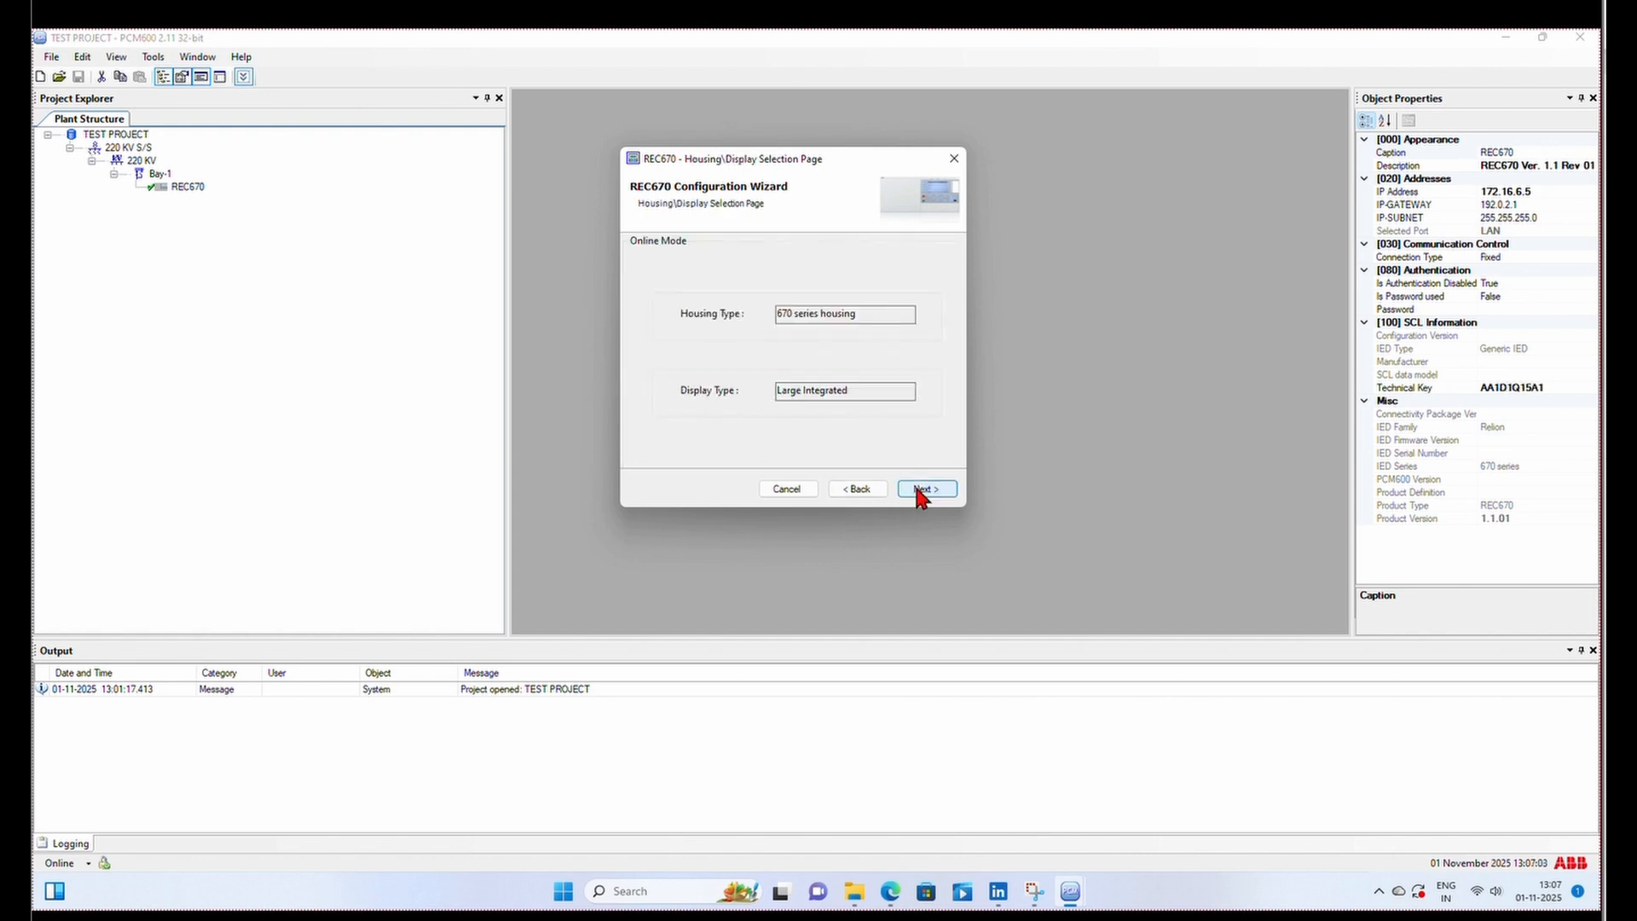
left_click(917, 490)
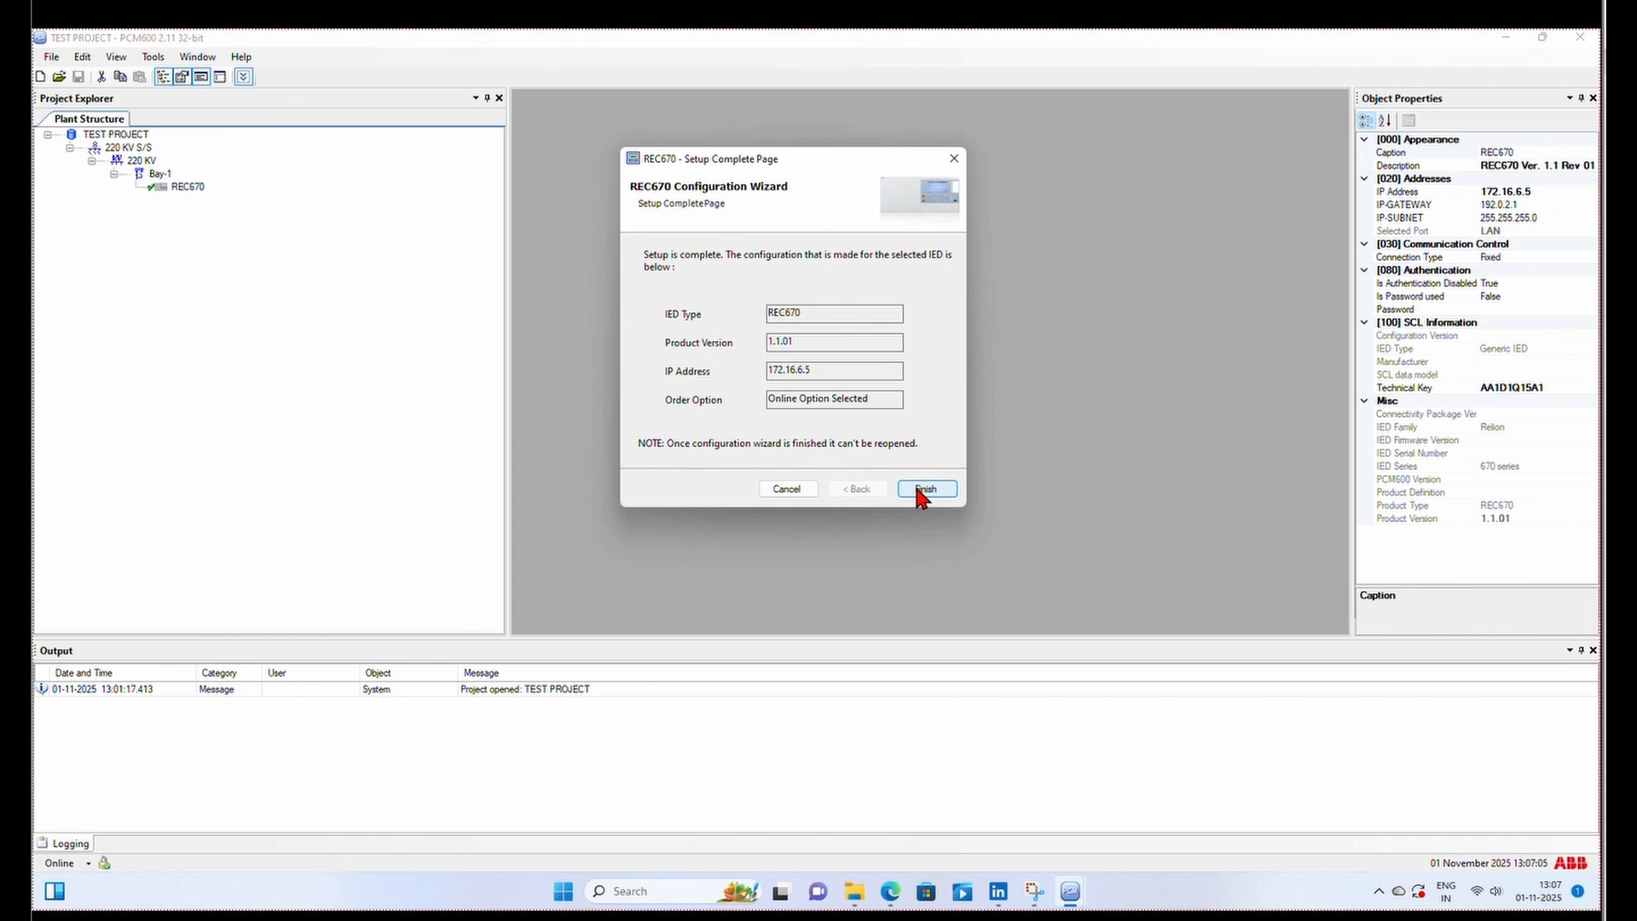
left_click(917, 488)
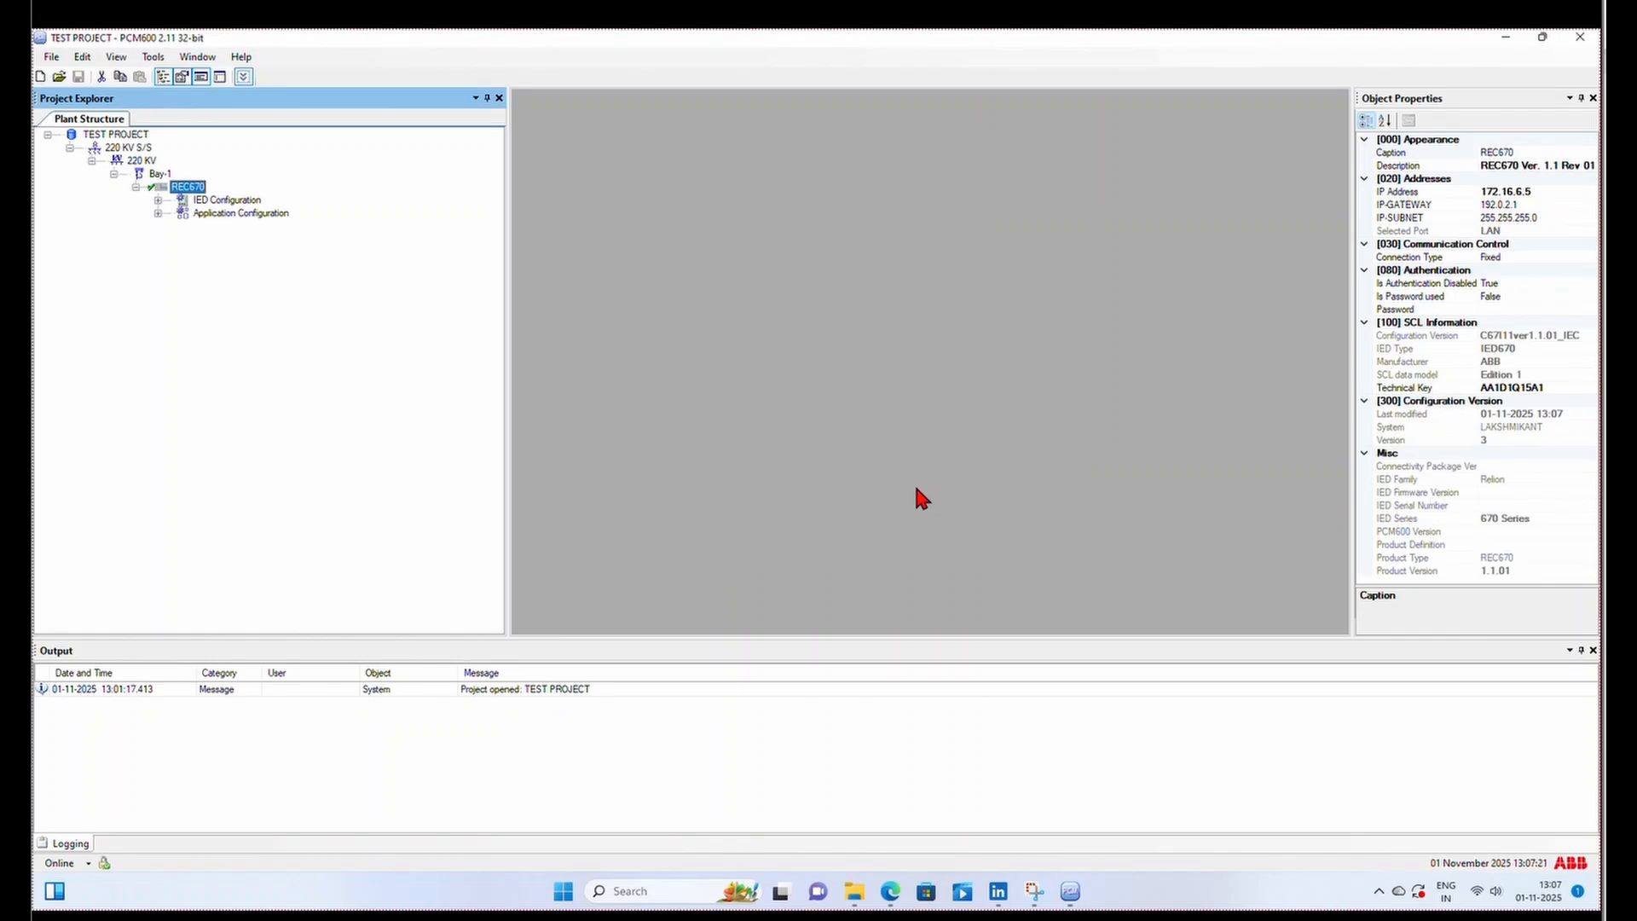
Step: Examine the contents of each group under the REC670's IED Configuration, from HW Configuration to Monitoring
right_click(186, 189)
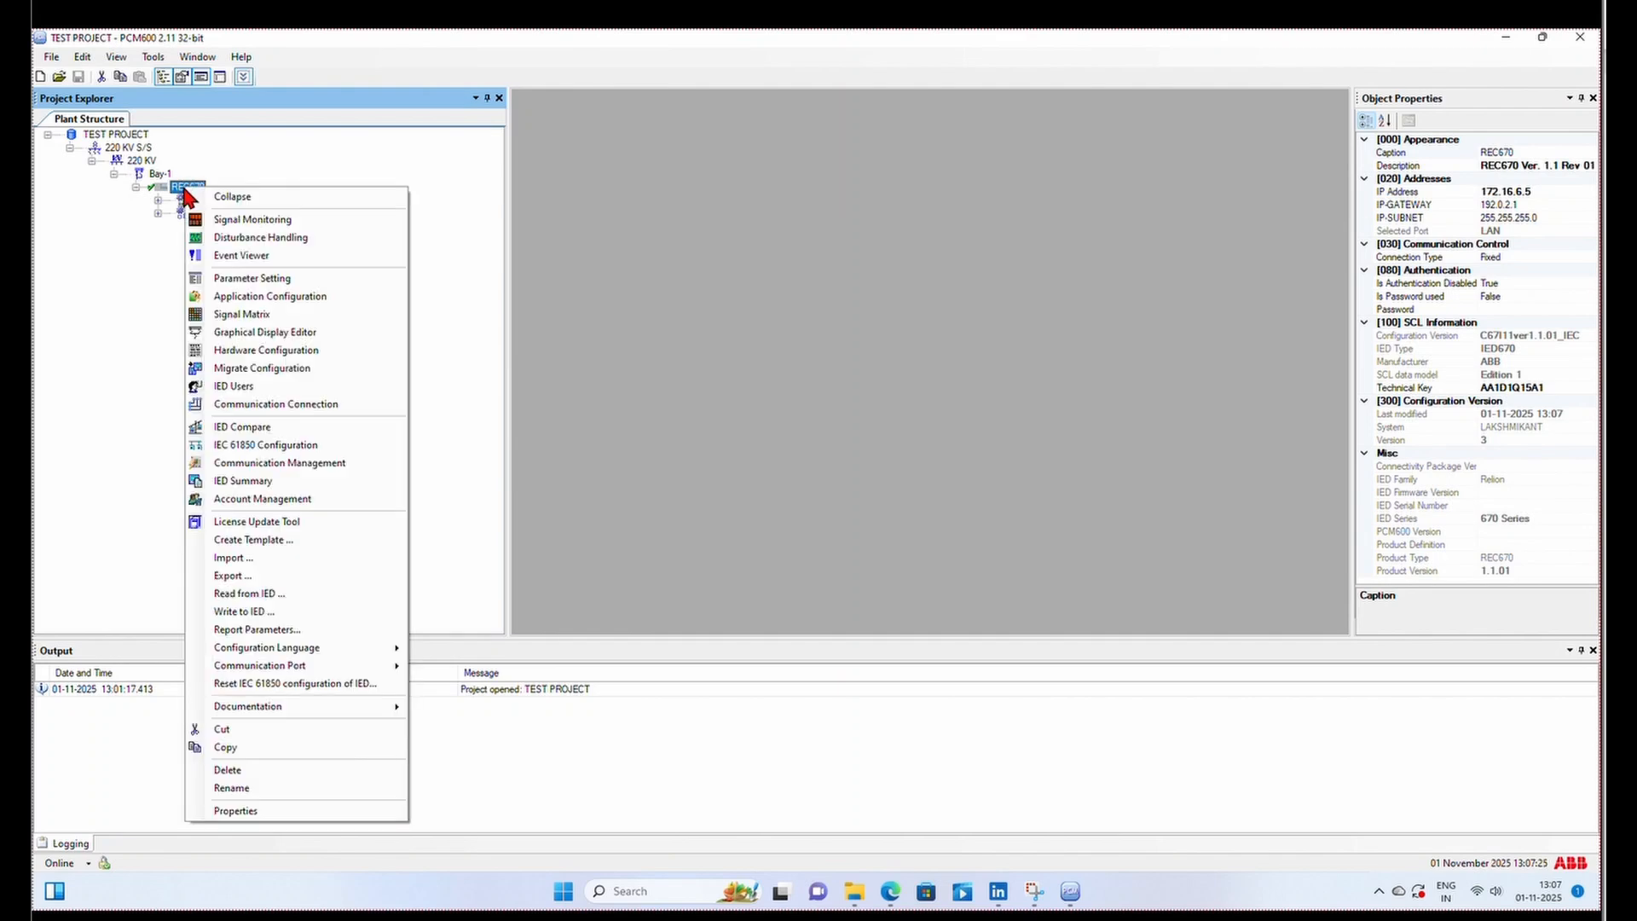
left_click(146, 213)
left_click(158, 200)
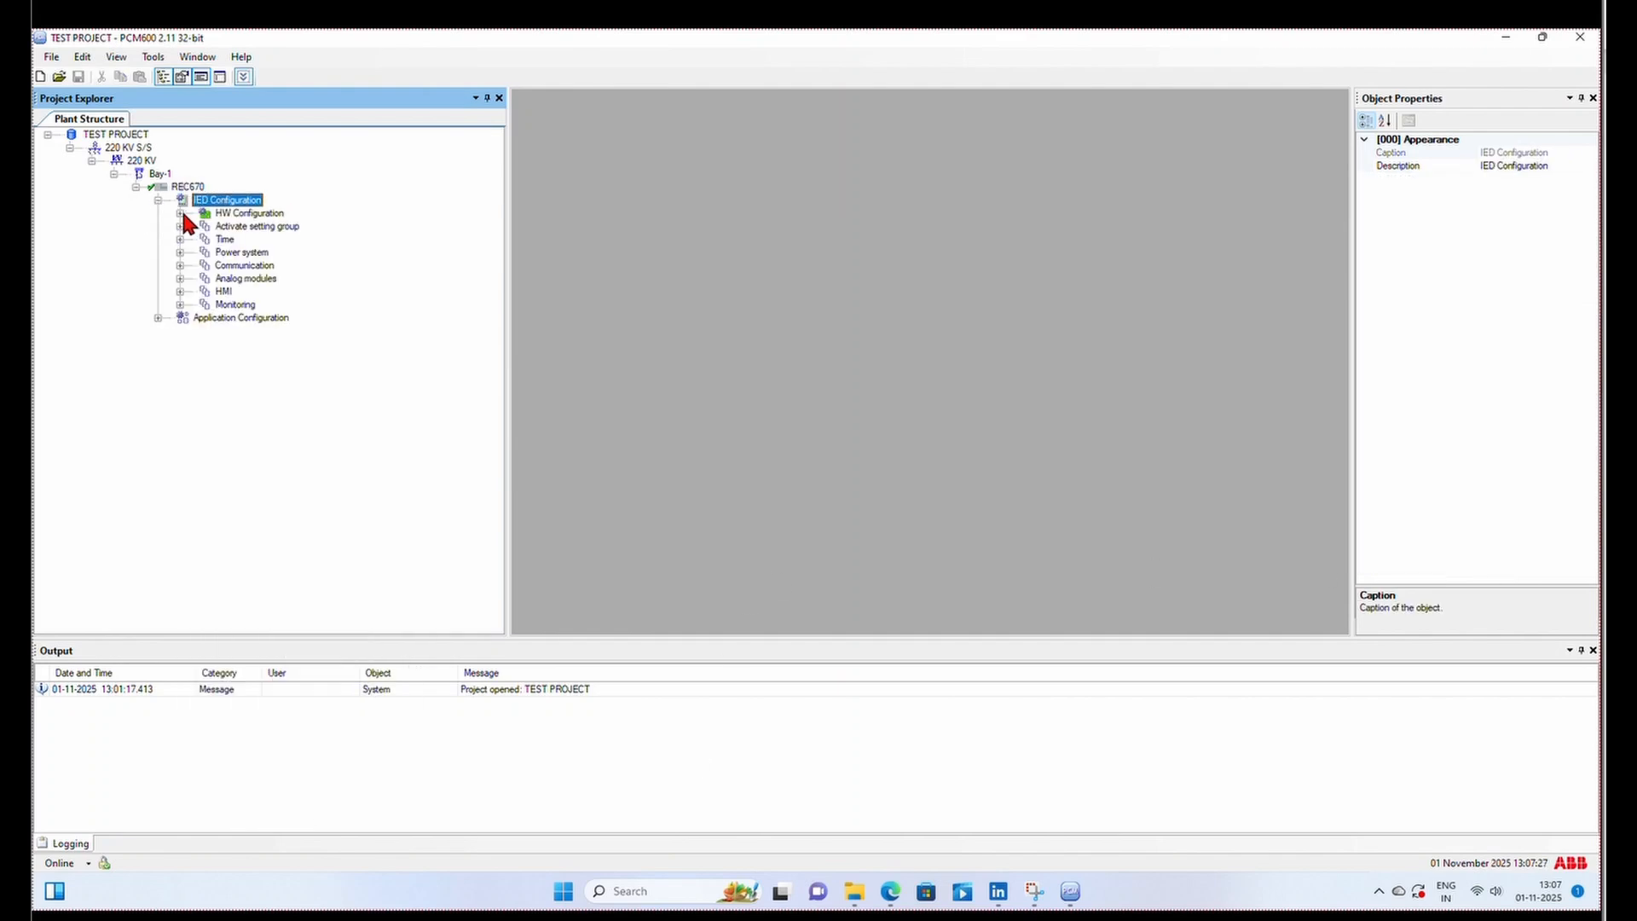
left_click(180, 213)
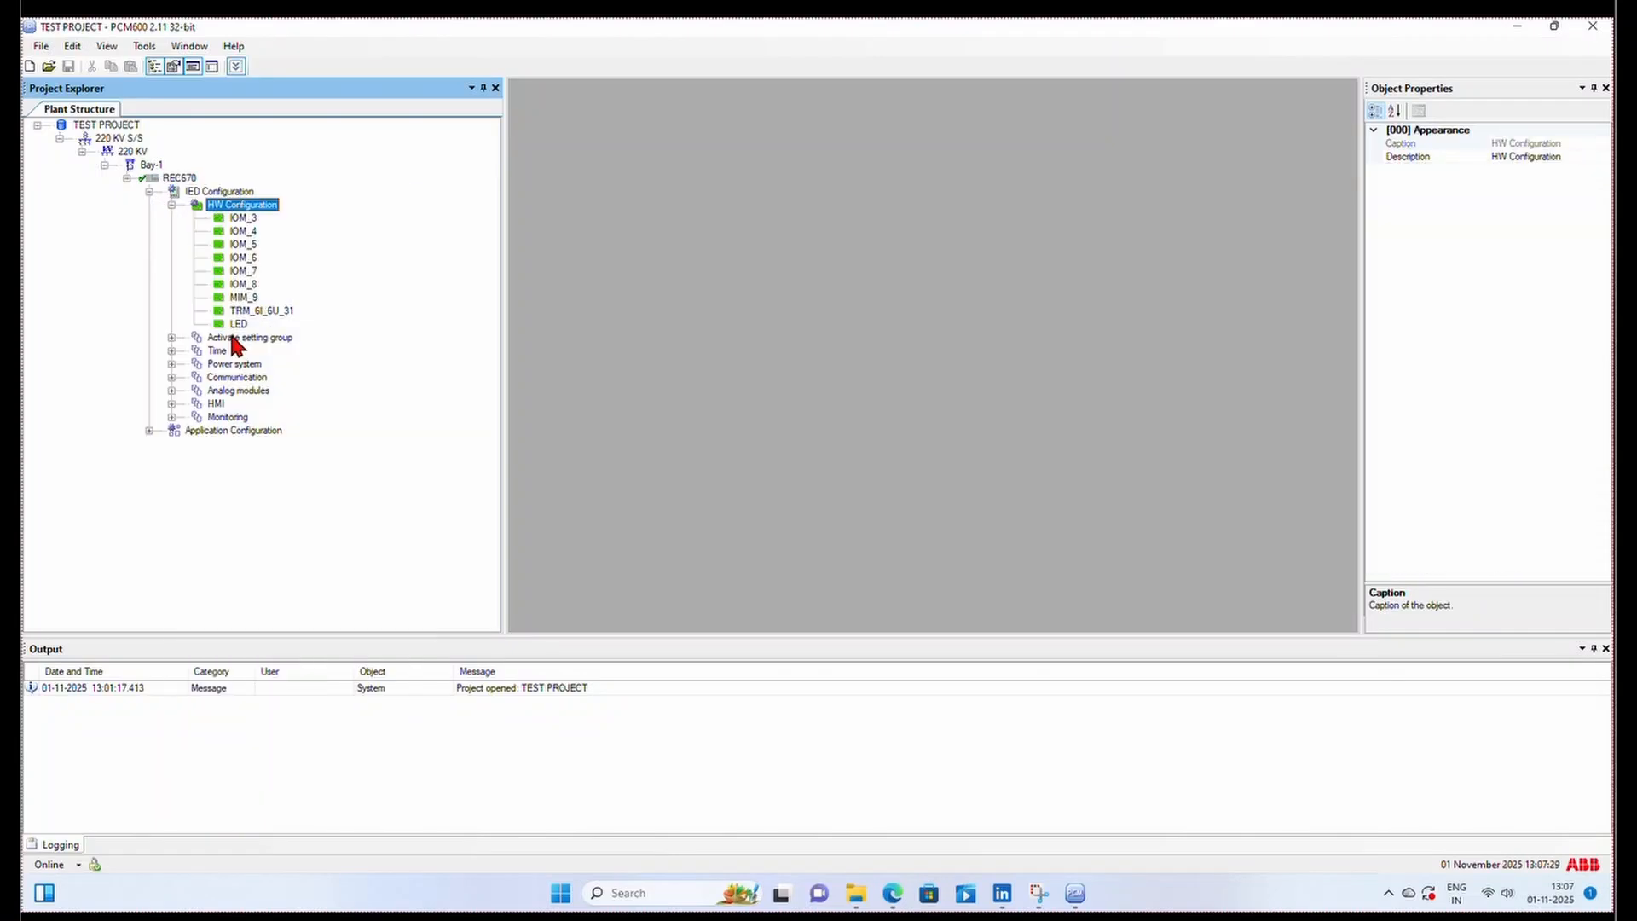
left_click(171, 337)
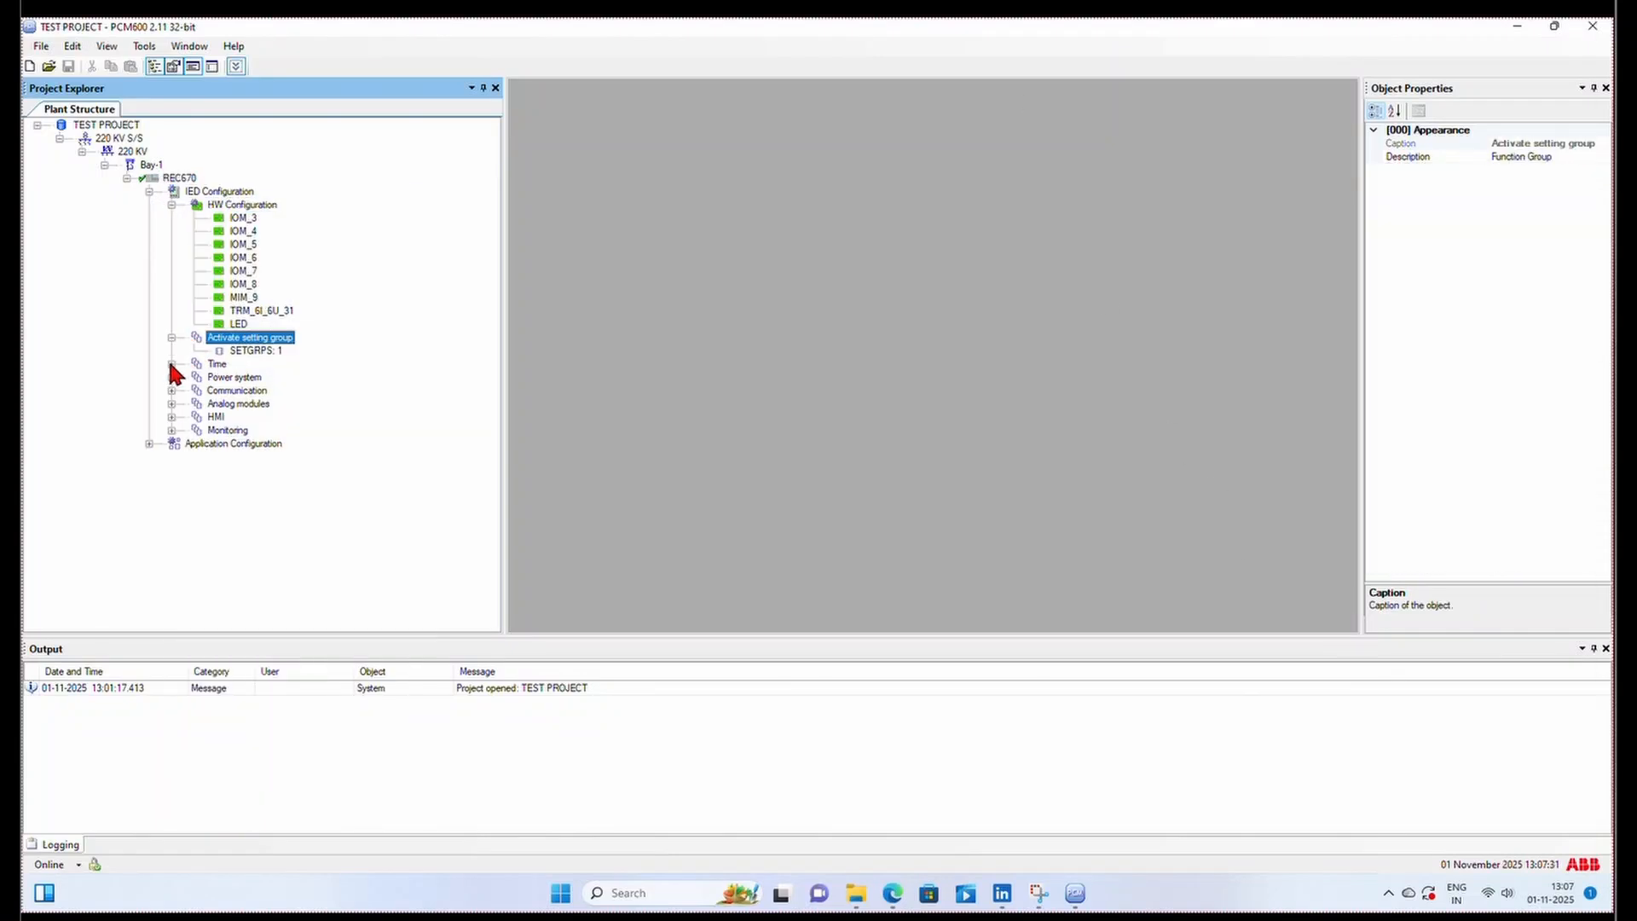
left_click(171, 364)
left_click(171, 391)
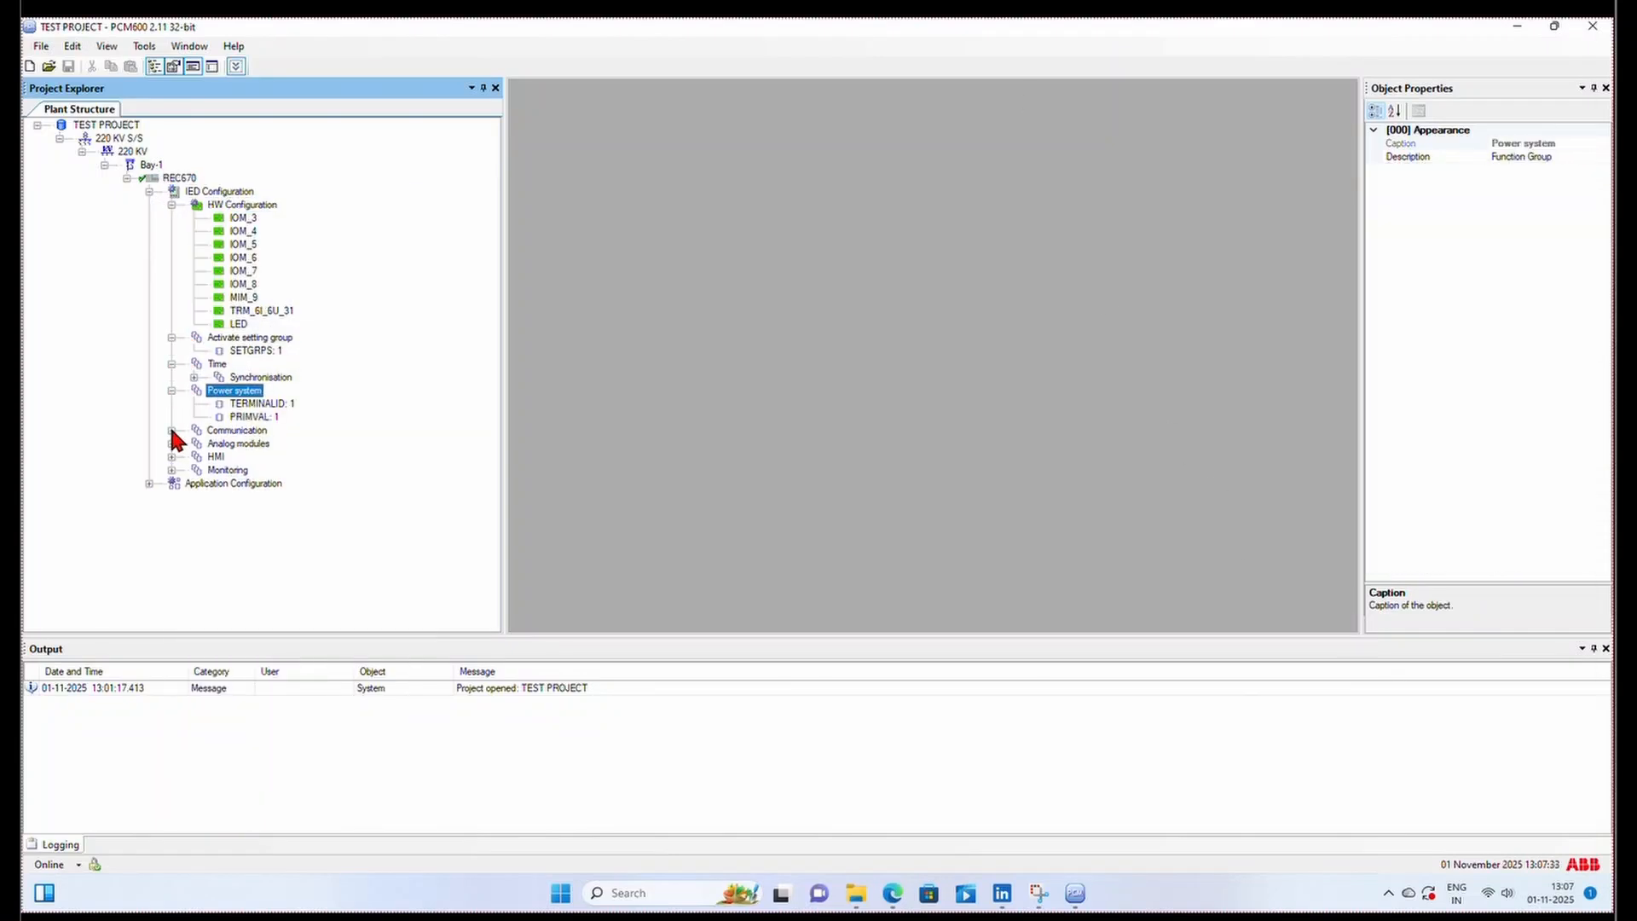
left_click(171, 429)
left_click(171, 496)
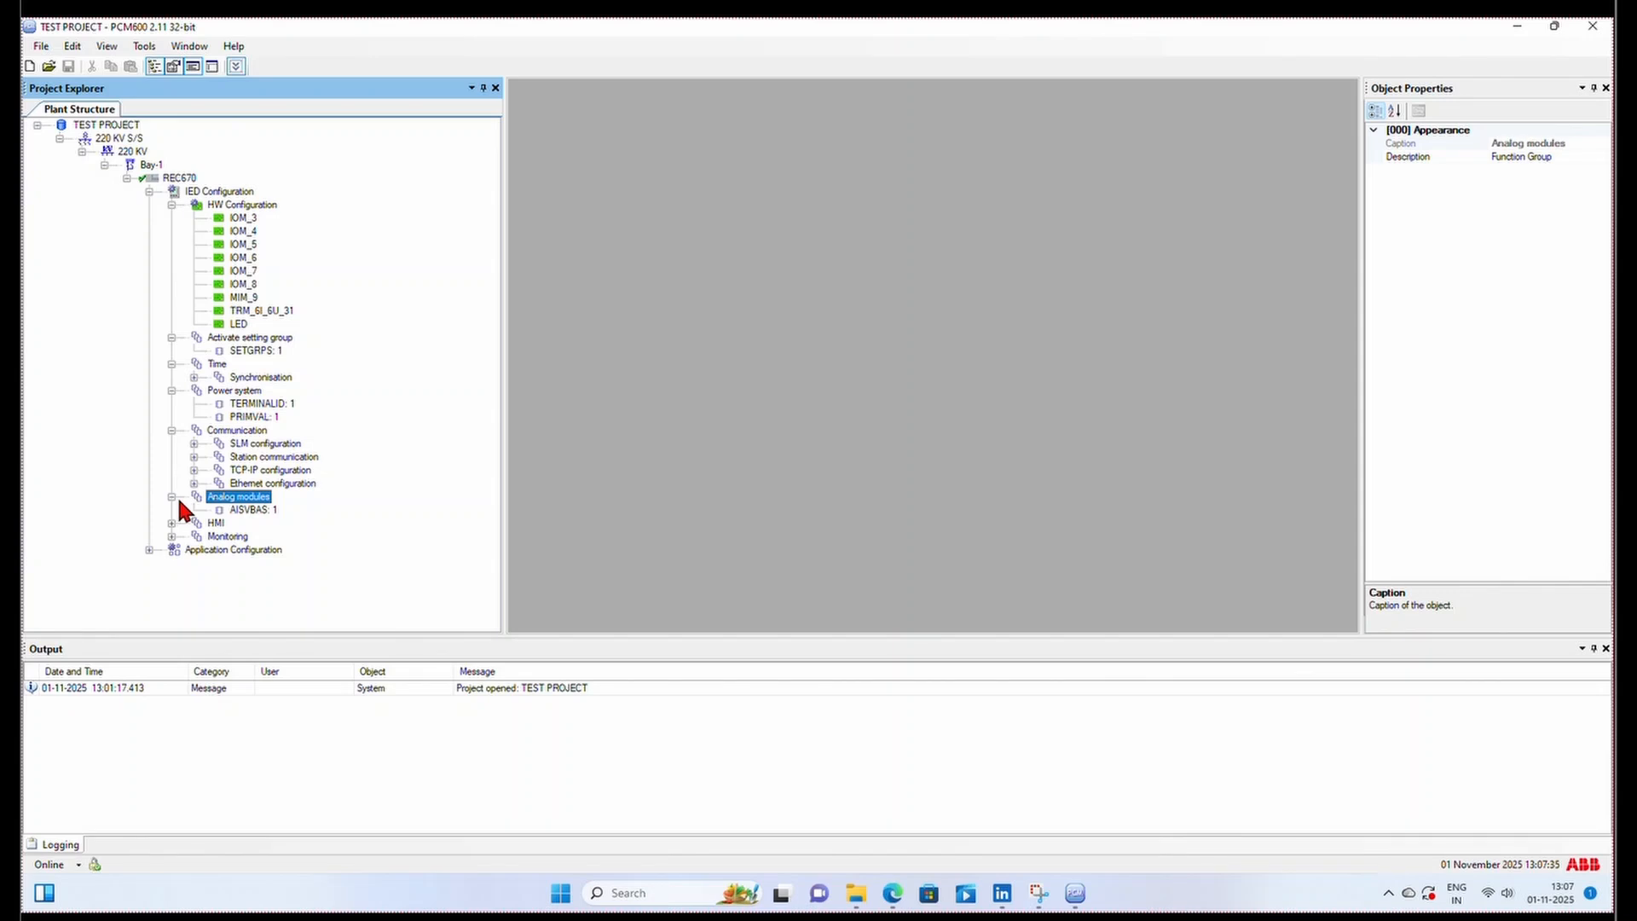
left_click(170, 524)
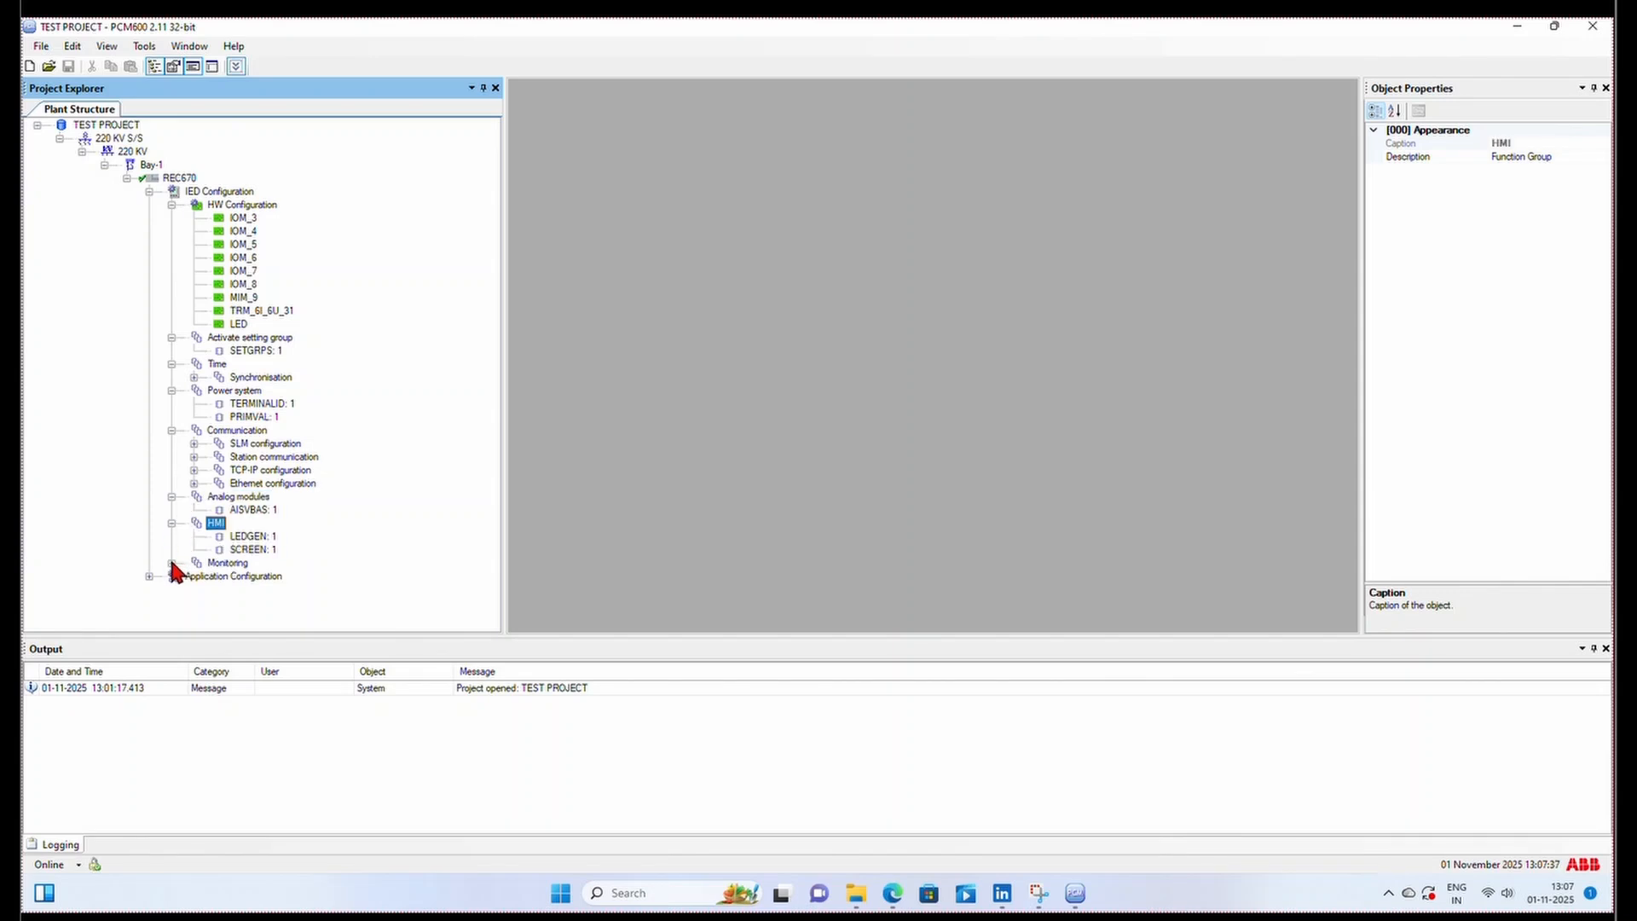
left_click(172, 563)
Step: Collapse all the IED Configuration groups and check the commands available for the Application Configuration node
left_click(171, 206)
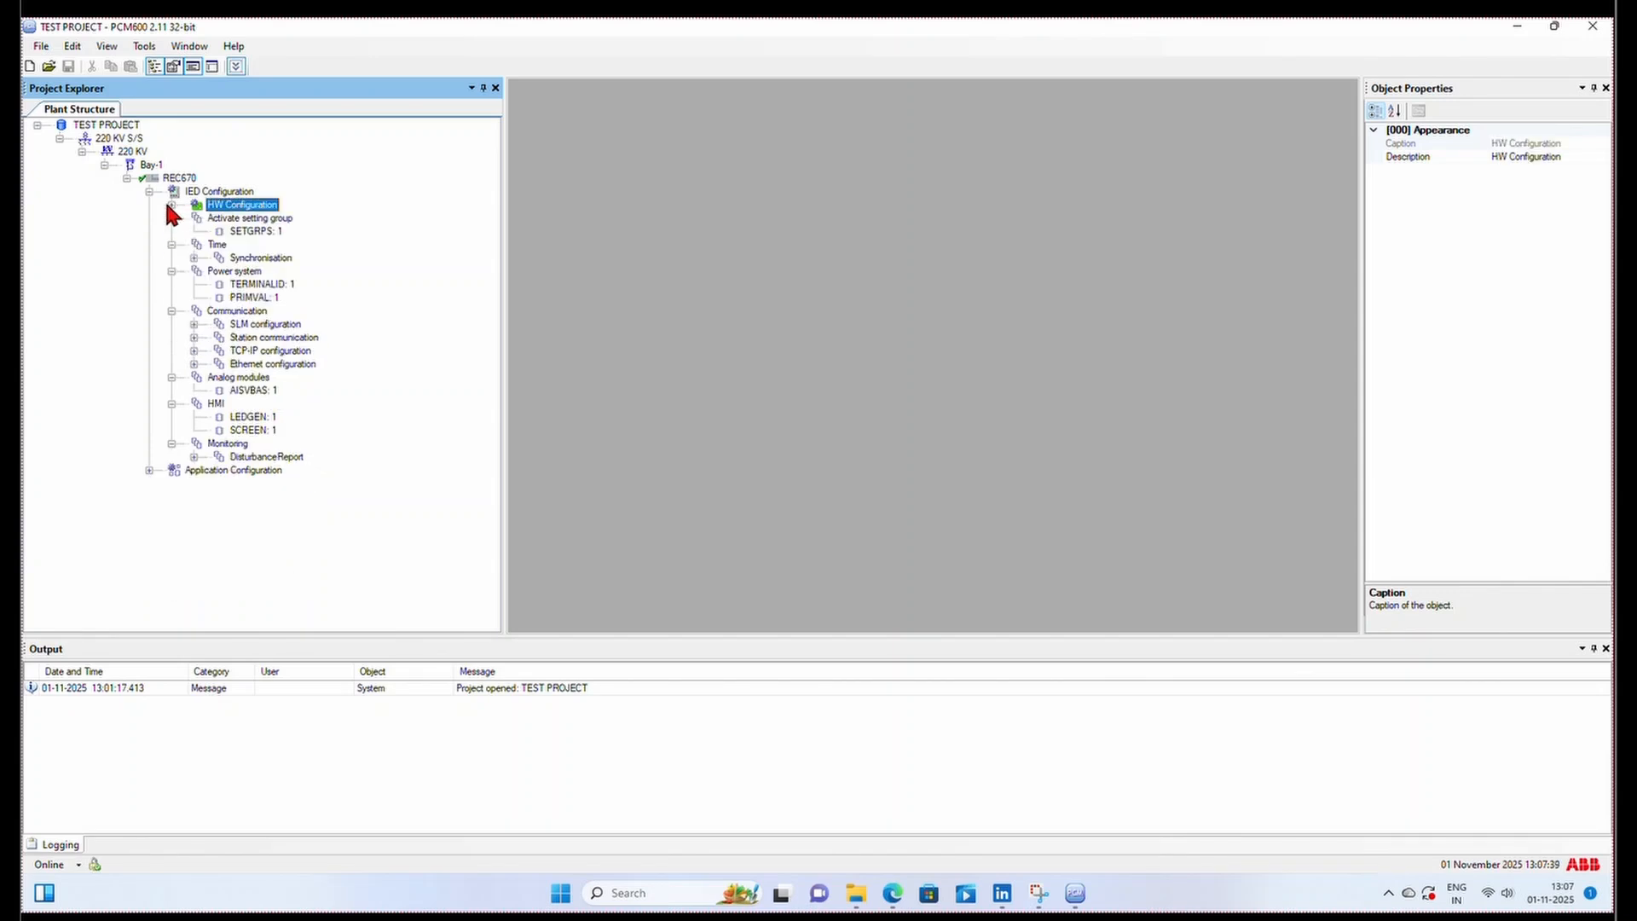
left_click(171, 218)
left_click(171, 231)
left_click(171, 244)
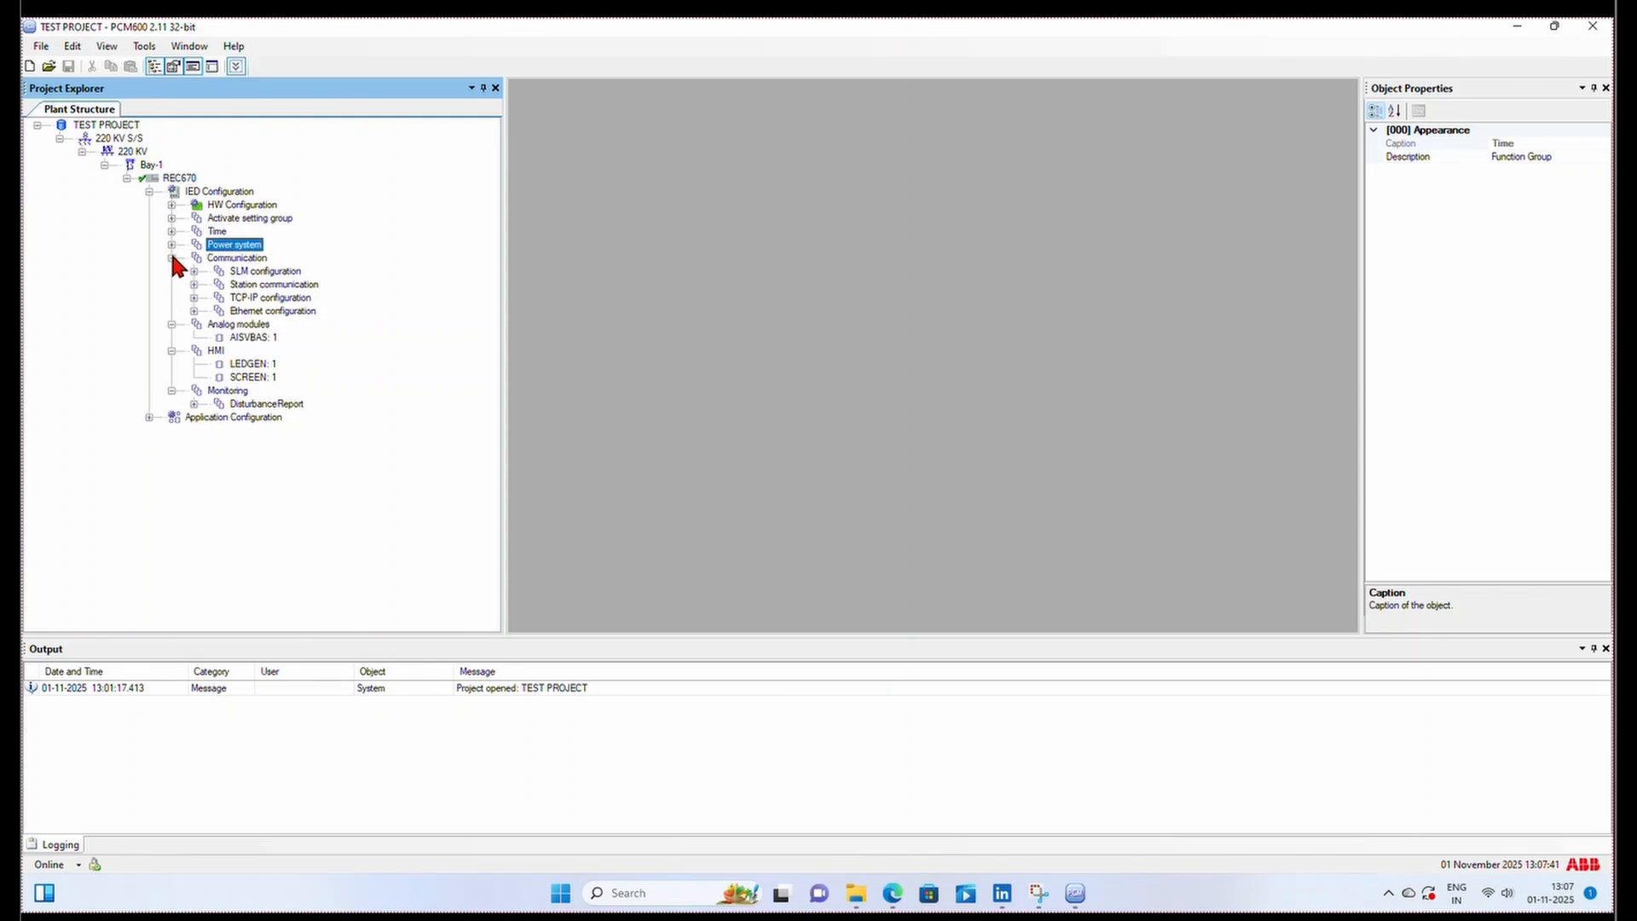
left_click(172, 258)
left_click(172, 271)
left_click(172, 284)
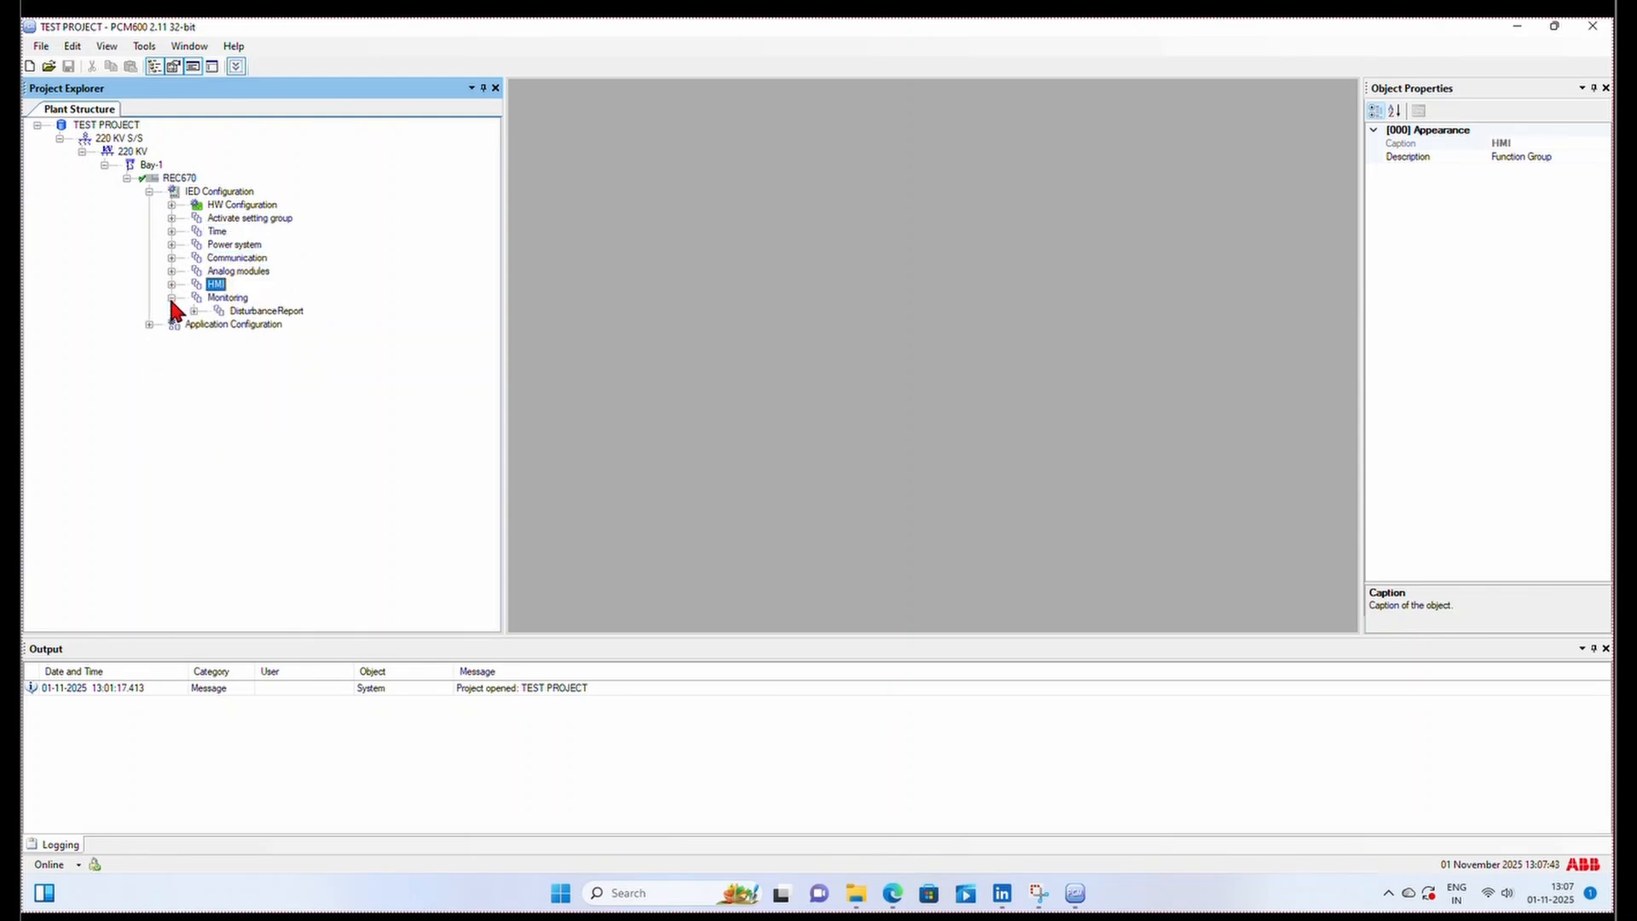
left_click(172, 298)
left_click(149, 192)
left_click(150, 205)
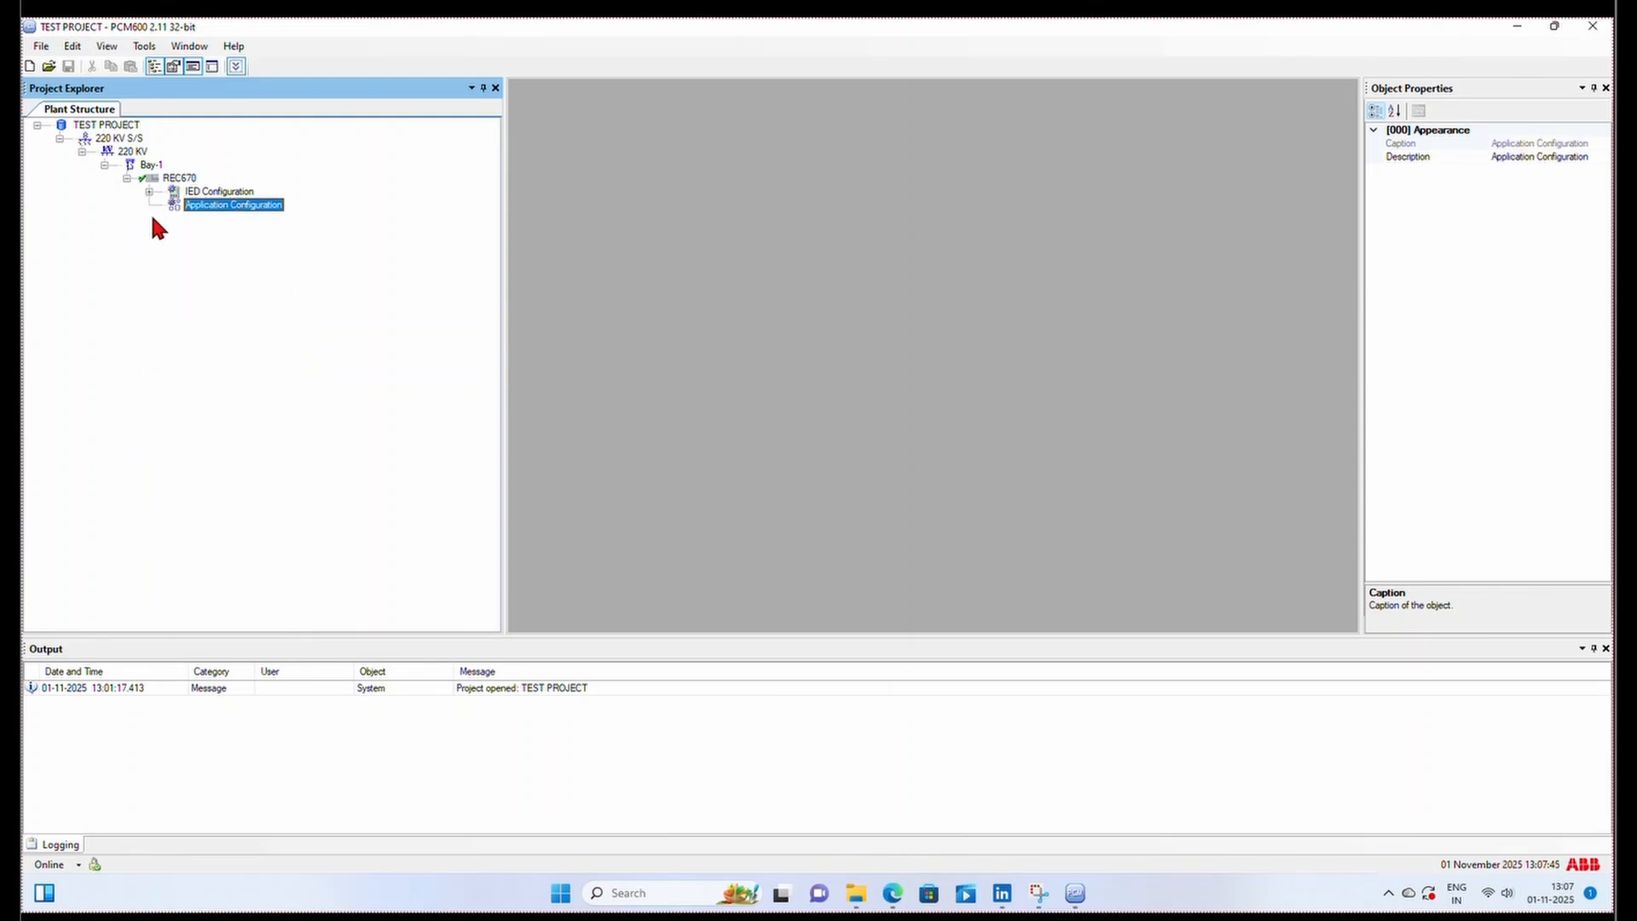
right_click(210, 209)
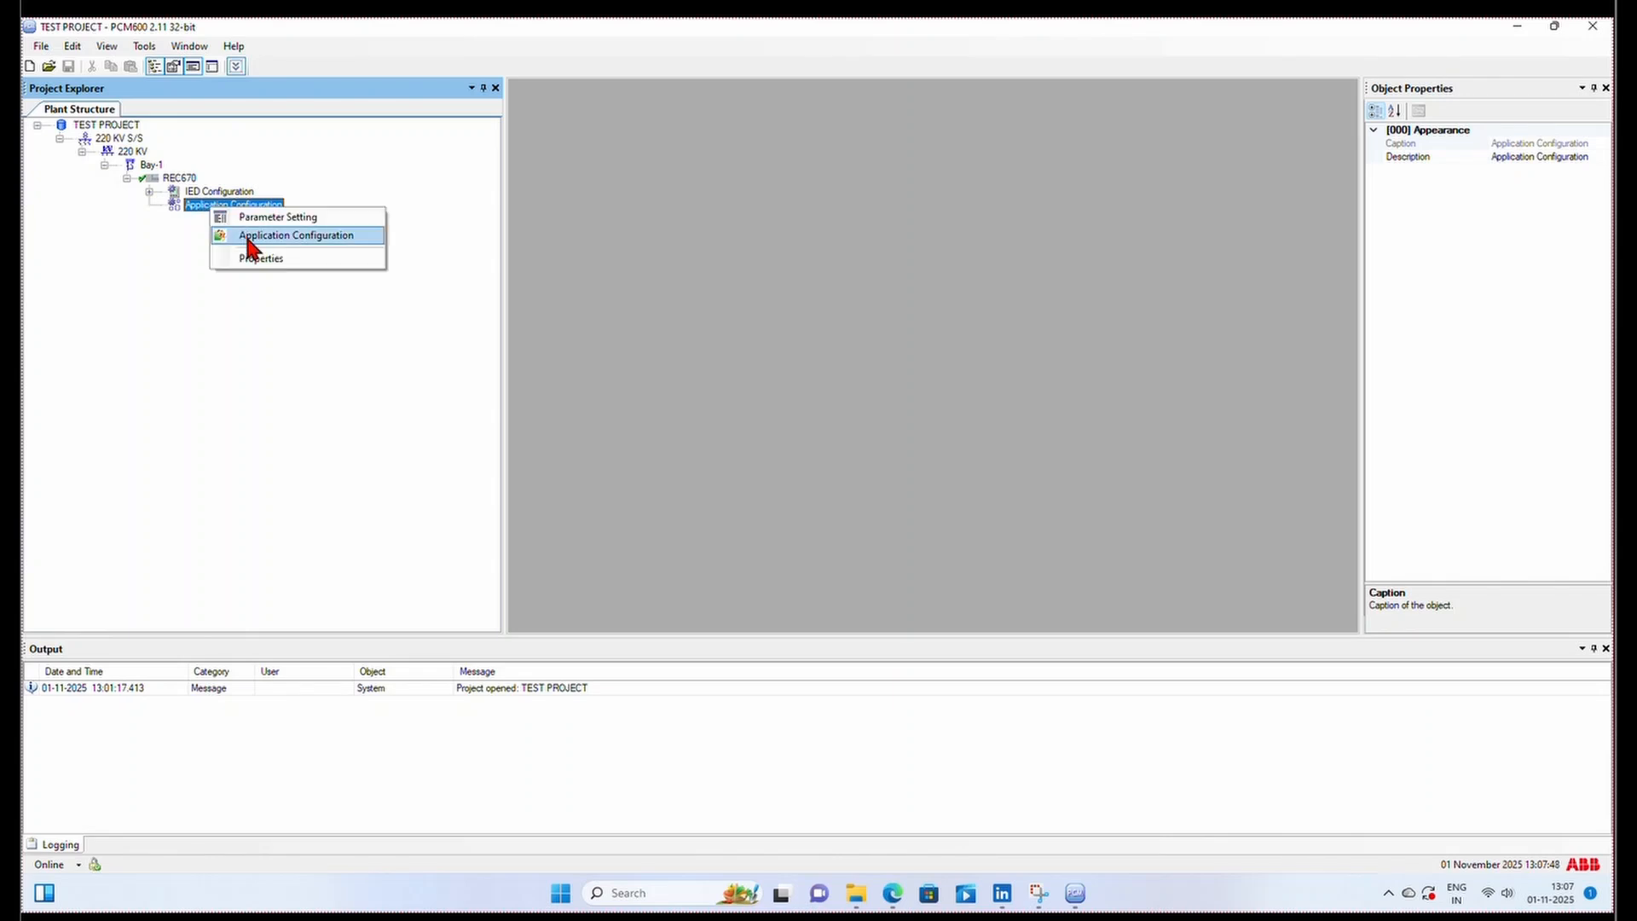
left_click(179, 247)
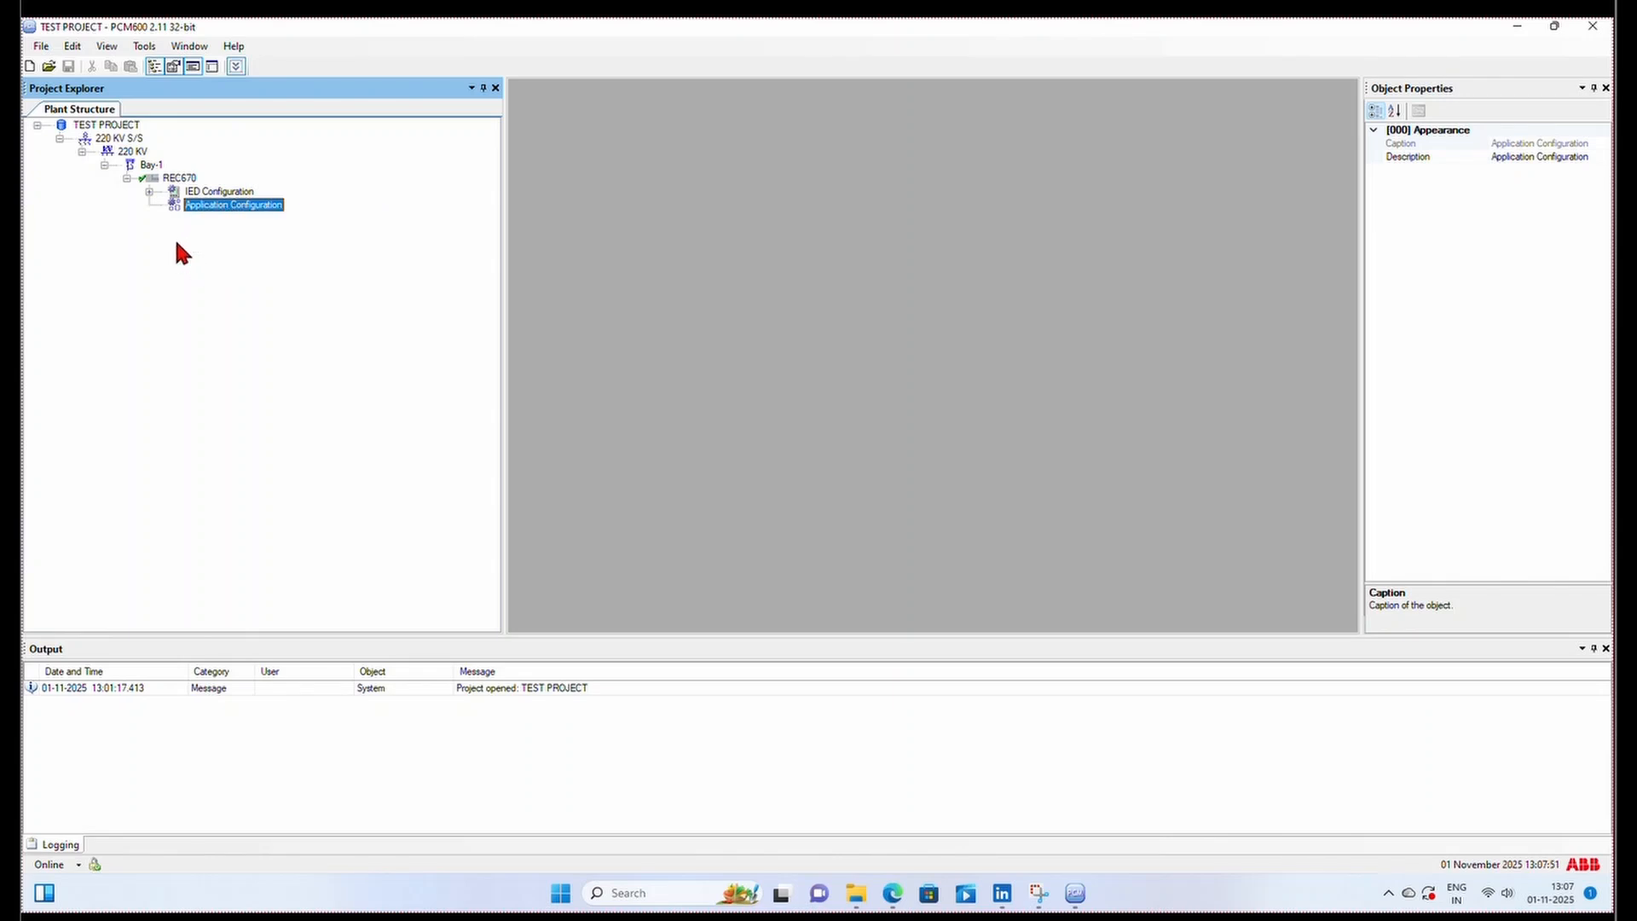
Step: Read the complete configuration from the REC670 IED into the project and look through its parameter settings
left_click(156, 181)
right_click(158, 186)
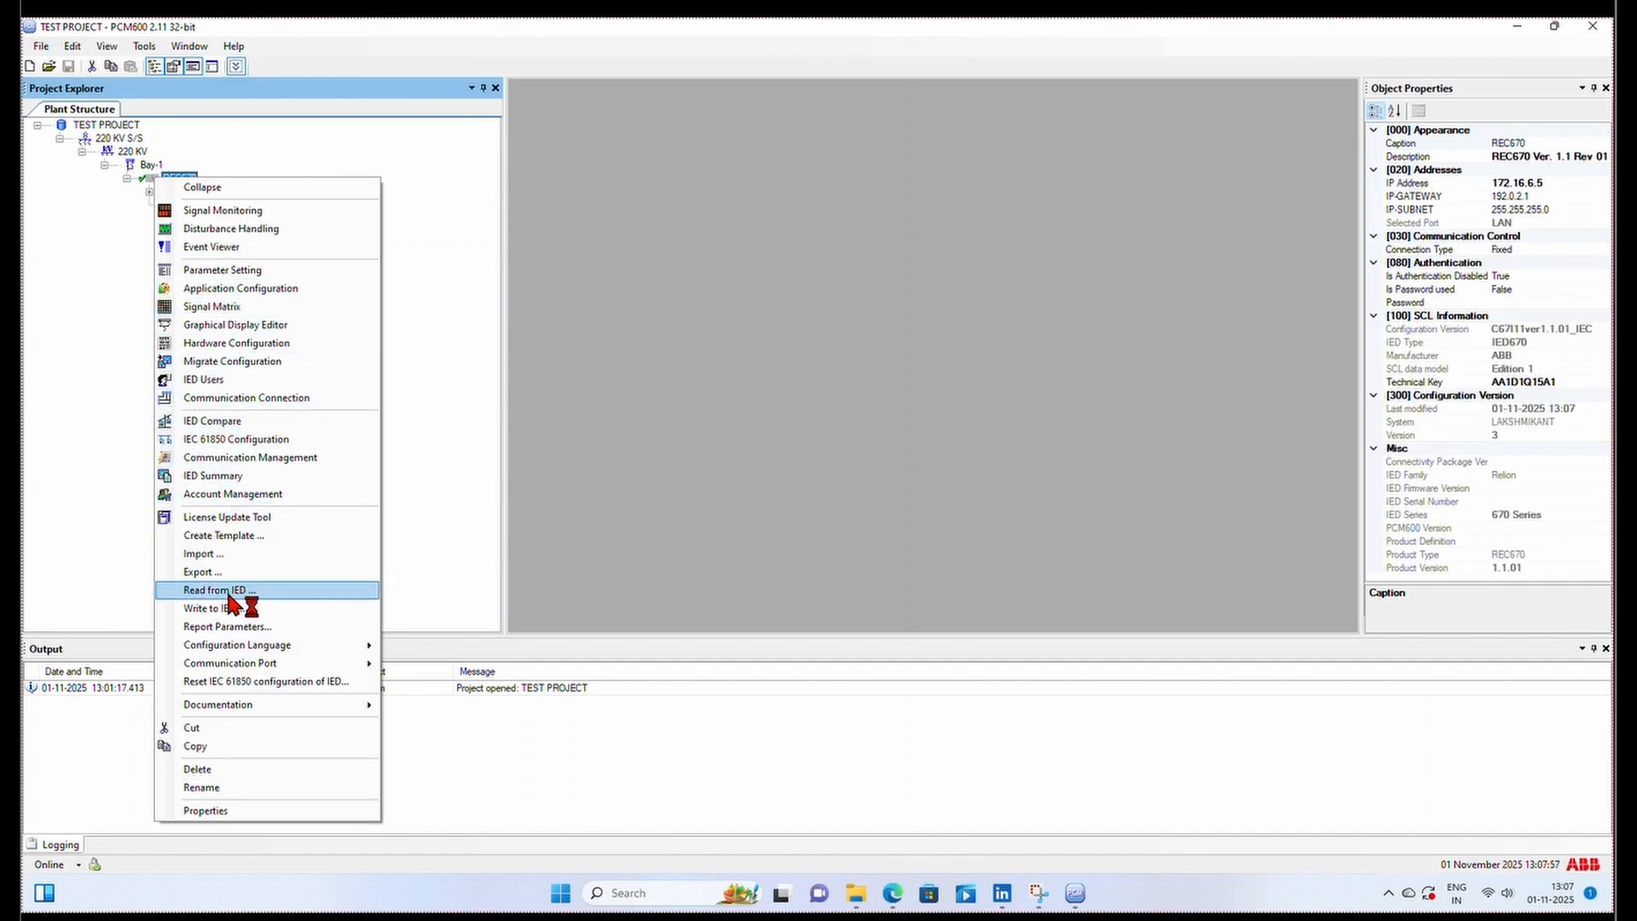
left_click(274, 592)
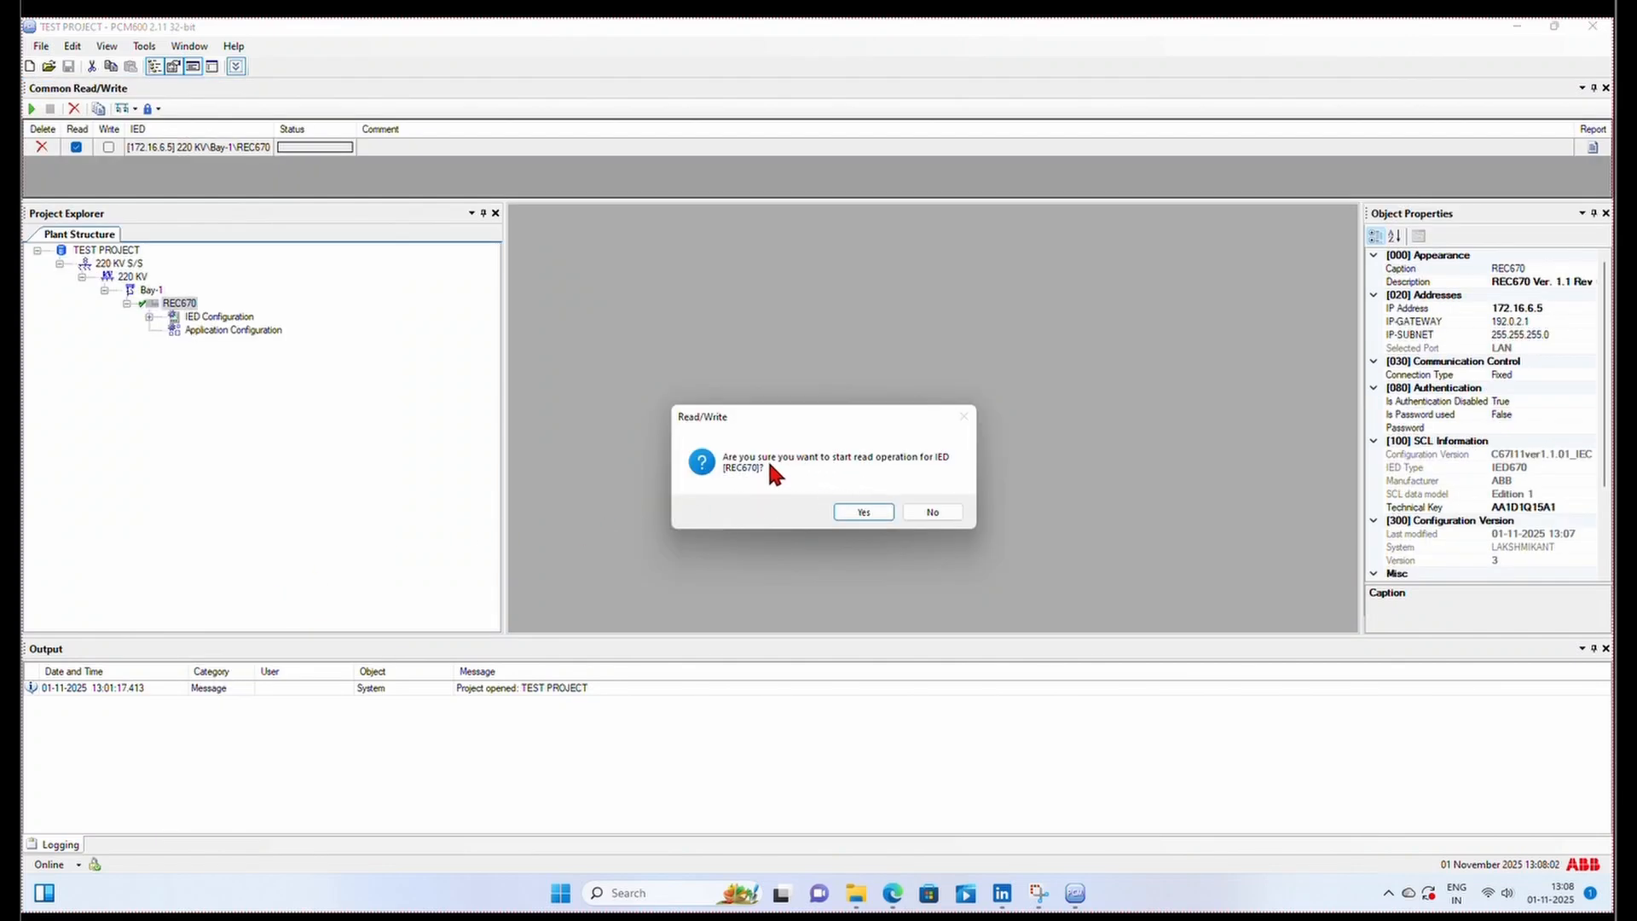
left_click(869, 512)
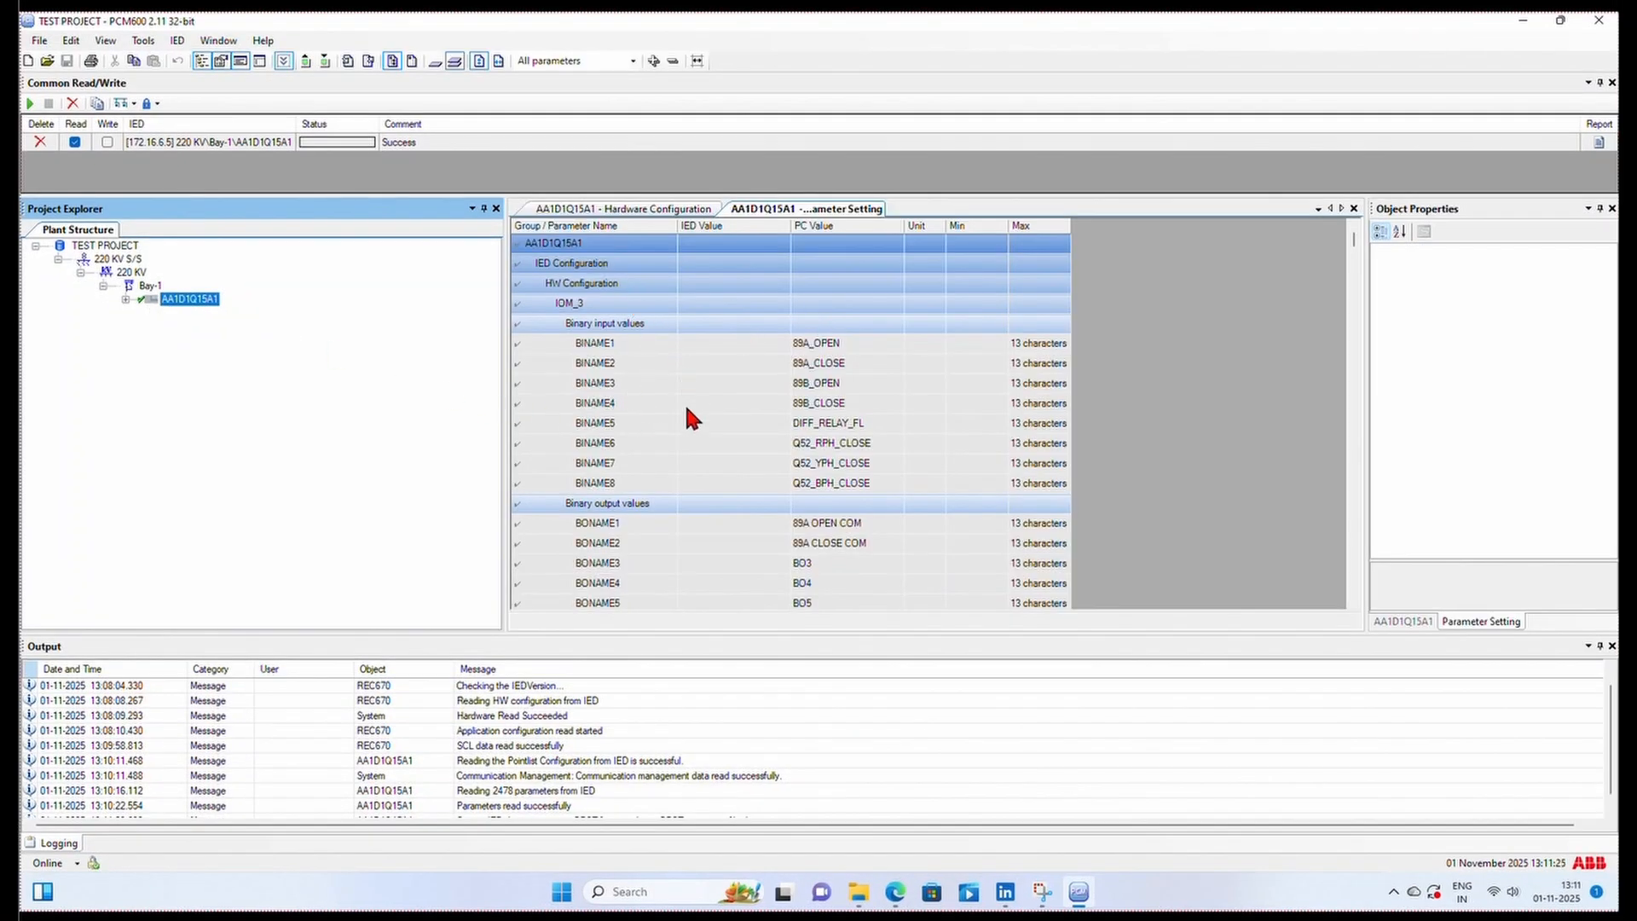
scroll(687, 413, "down", 3)
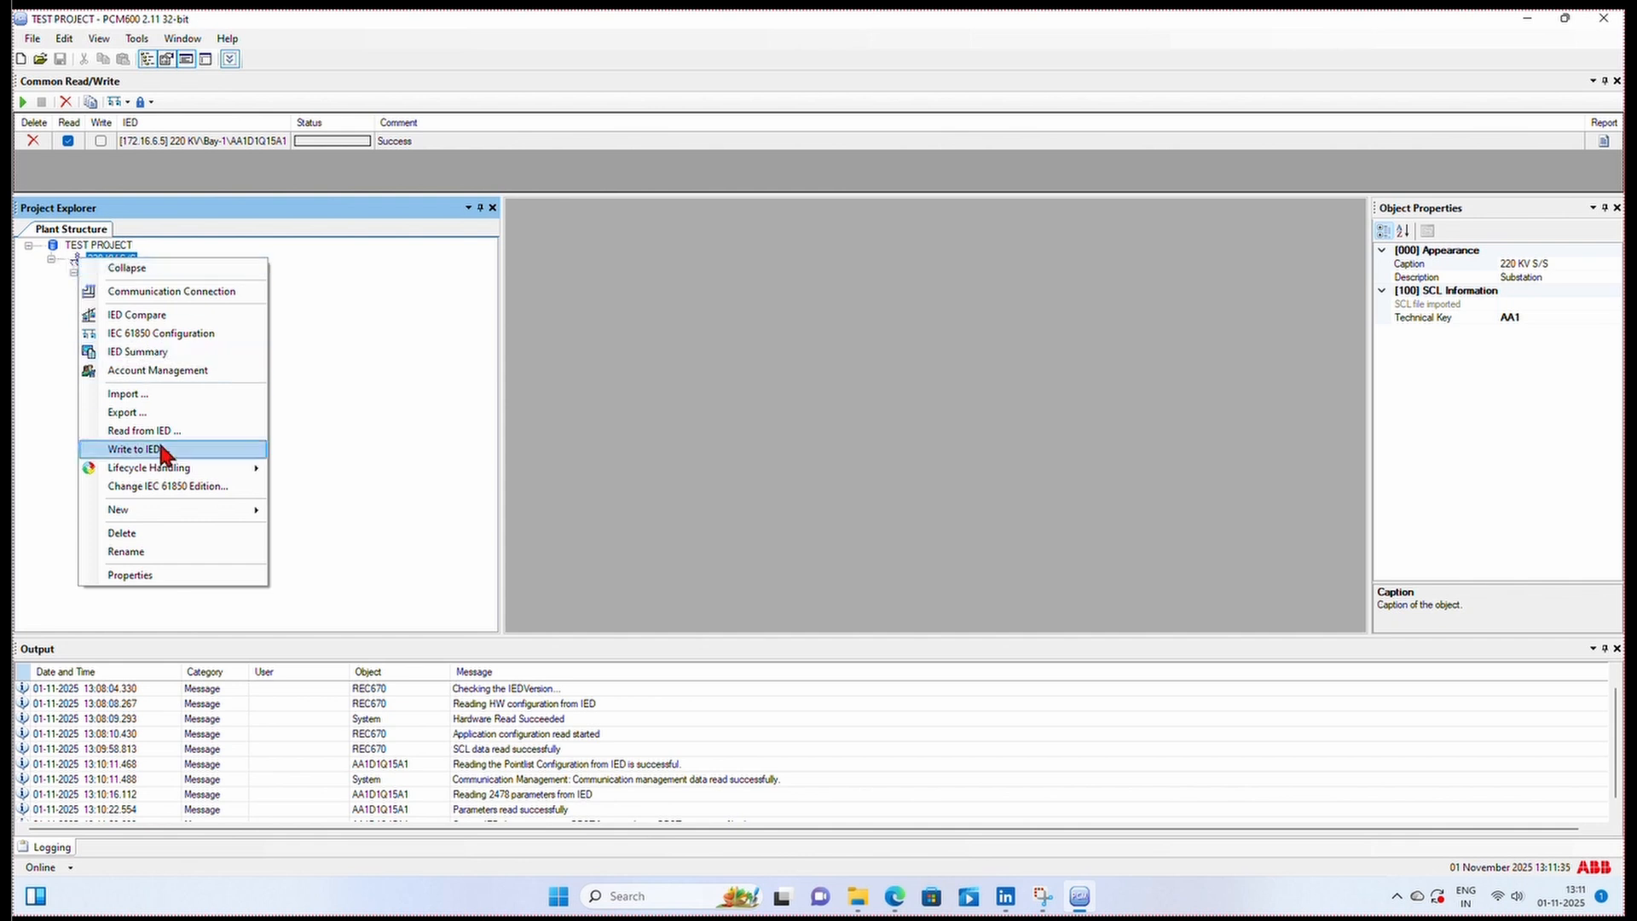
Step: Add a second general Voltage Level object under the 220 KV S/S substation
mouse_move(181, 504)
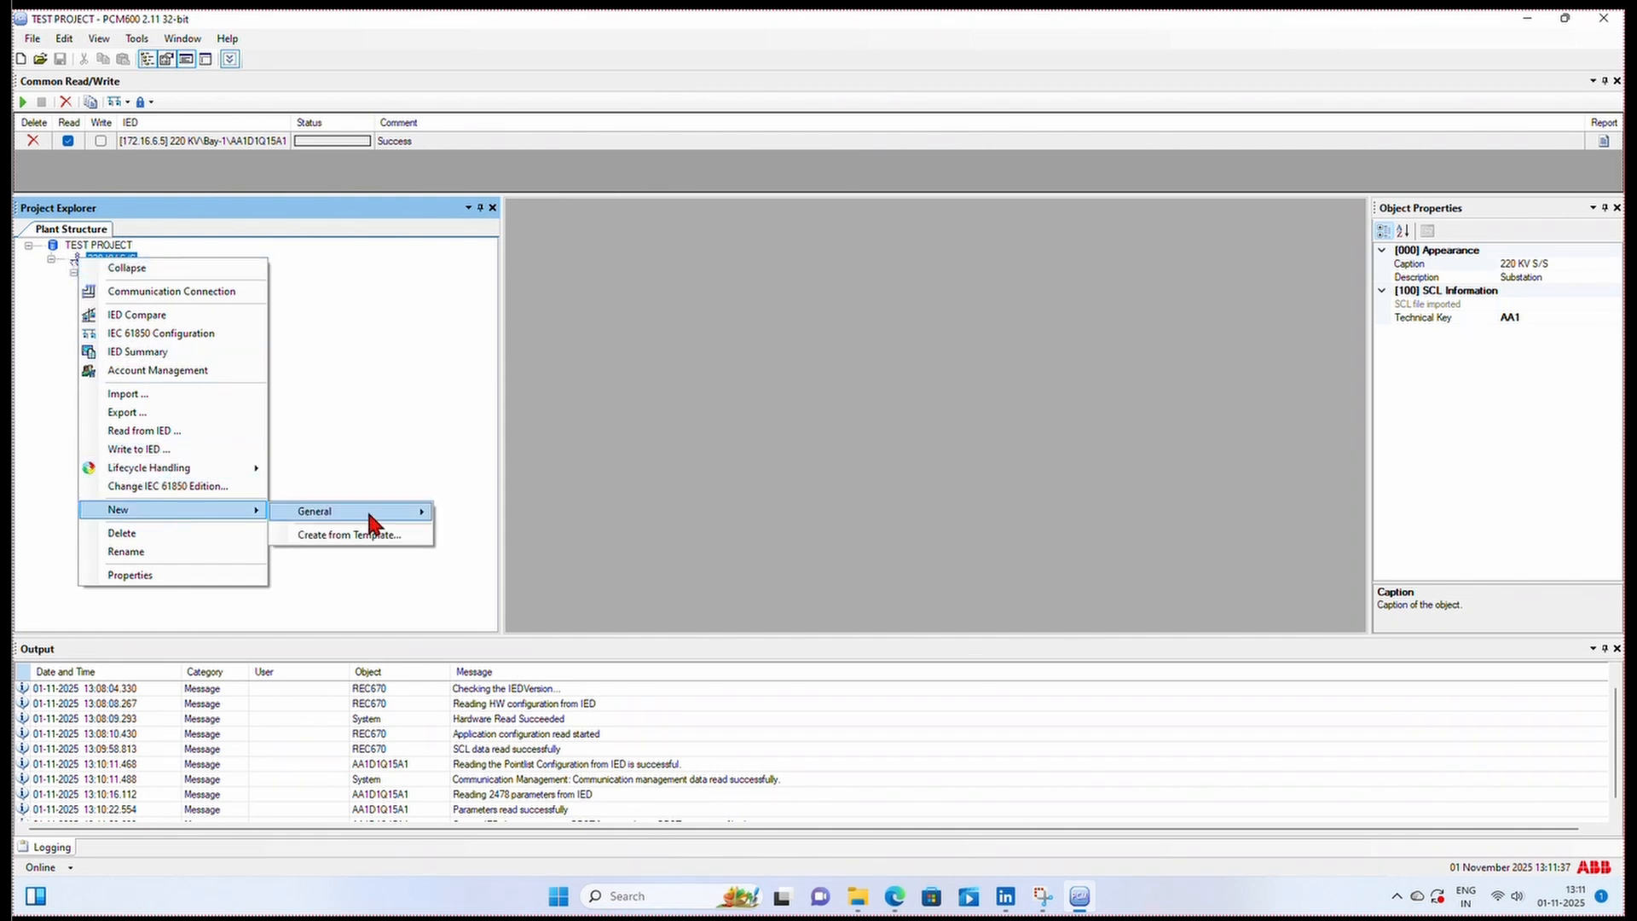
mouse_move(371, 514)
left_click(486, 512)
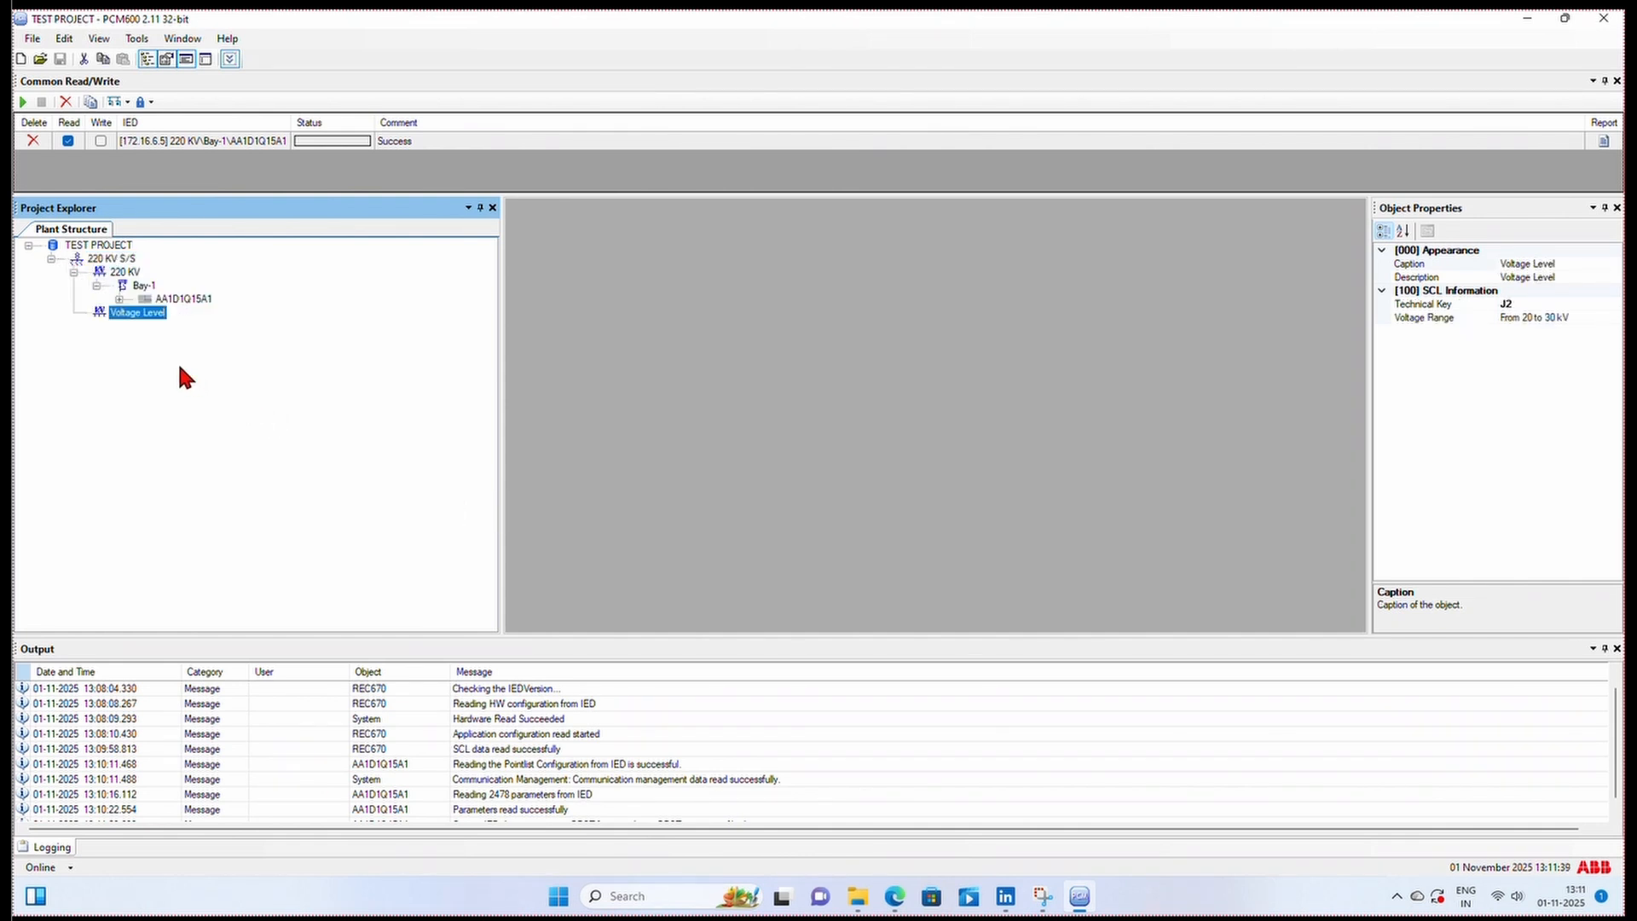
Step: Rename the new voltage level as 33kv
right_click(133, 322)
left_click(188, 583)
key("BackSpace")
key("BackSpace")
key("BackSpace")
key("BackSpace")
key("BackSpace")
key("BackSpace")
key("BackSpace")
type("33kv")
key("Return")
Step: Add a second general Substation object directly under TEST PROJECT
left_click(81, 247)
right_click(83, 249)
mouse_move(247, 340)
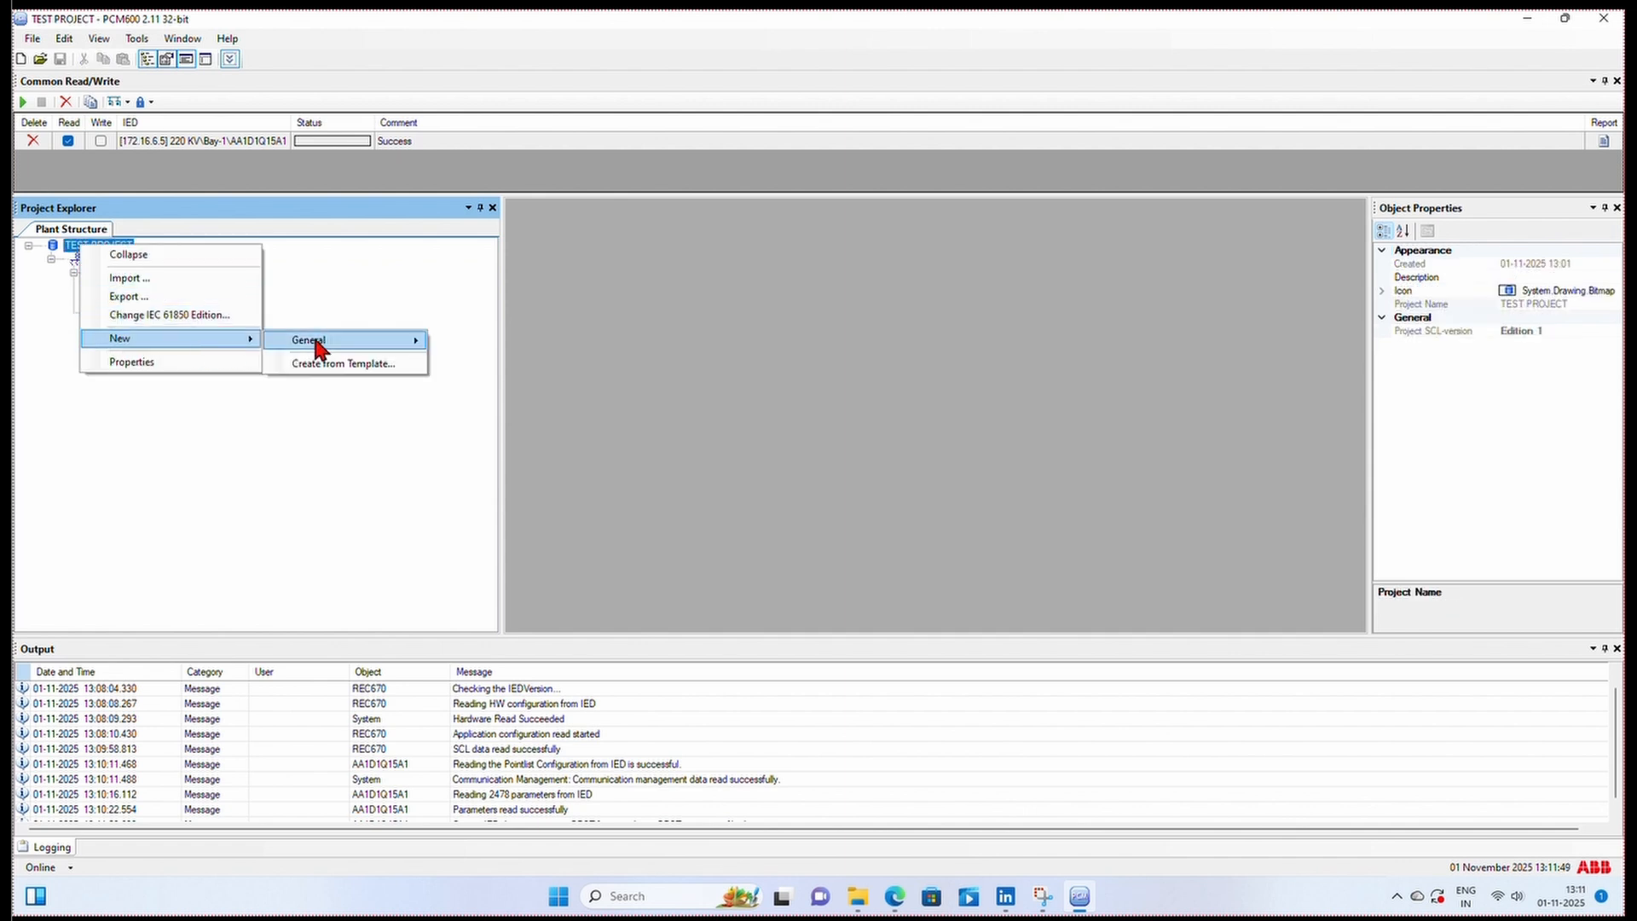
mouse_move(319, 345)
left_click(463, 344)
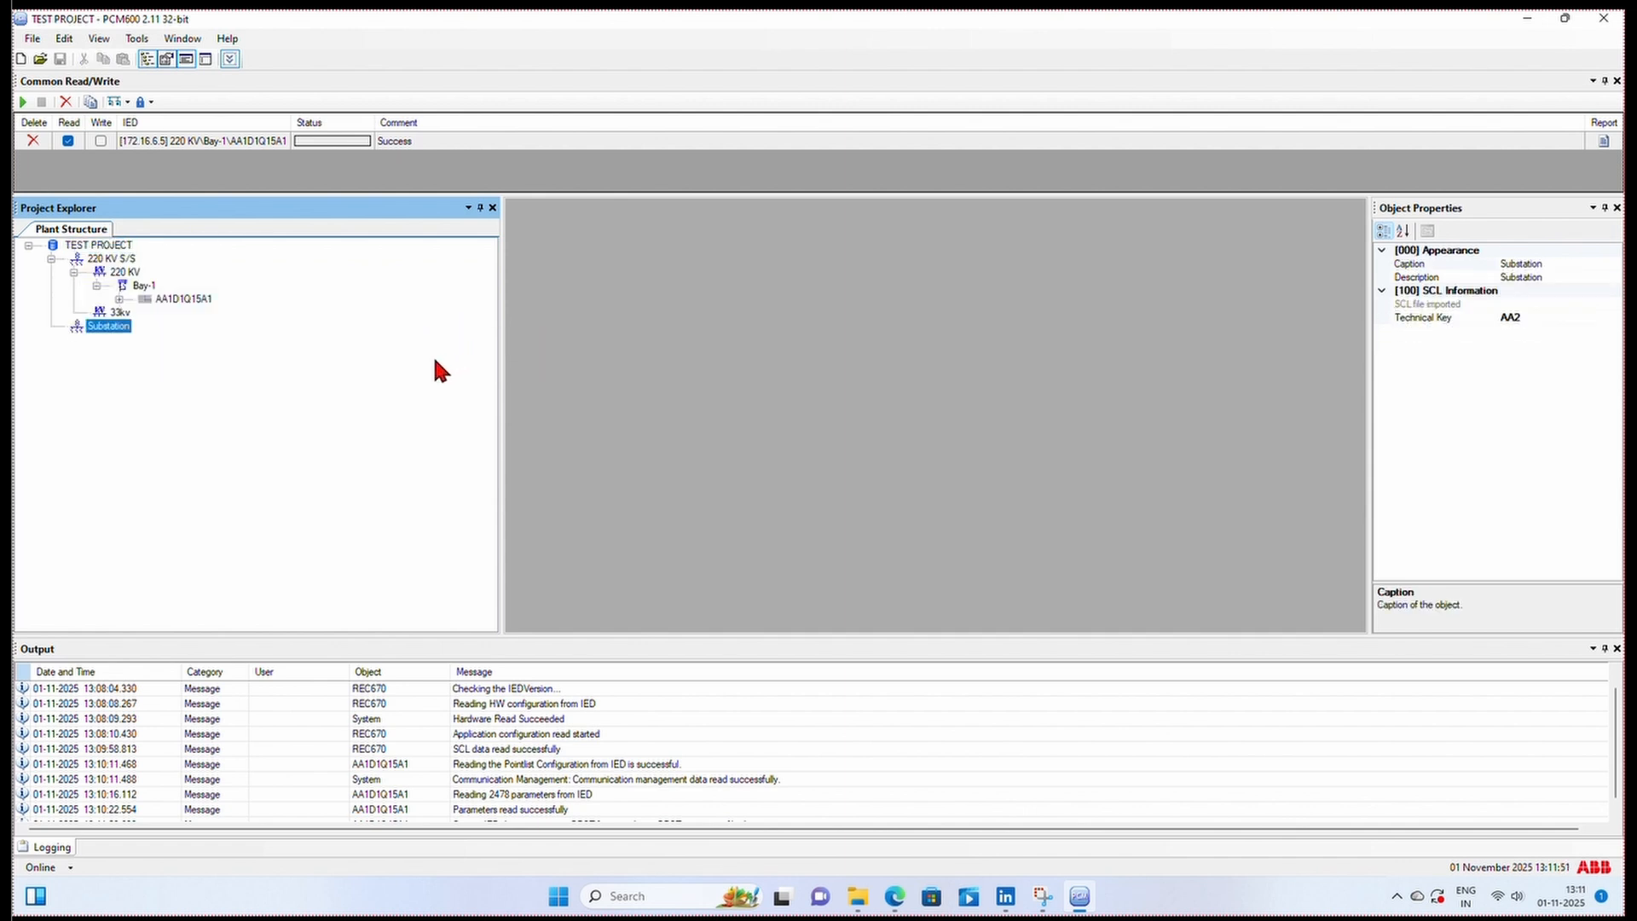
Step: Rename the new substation under TEST PROJECT as 132 kv S/S
right_click(114, 335)
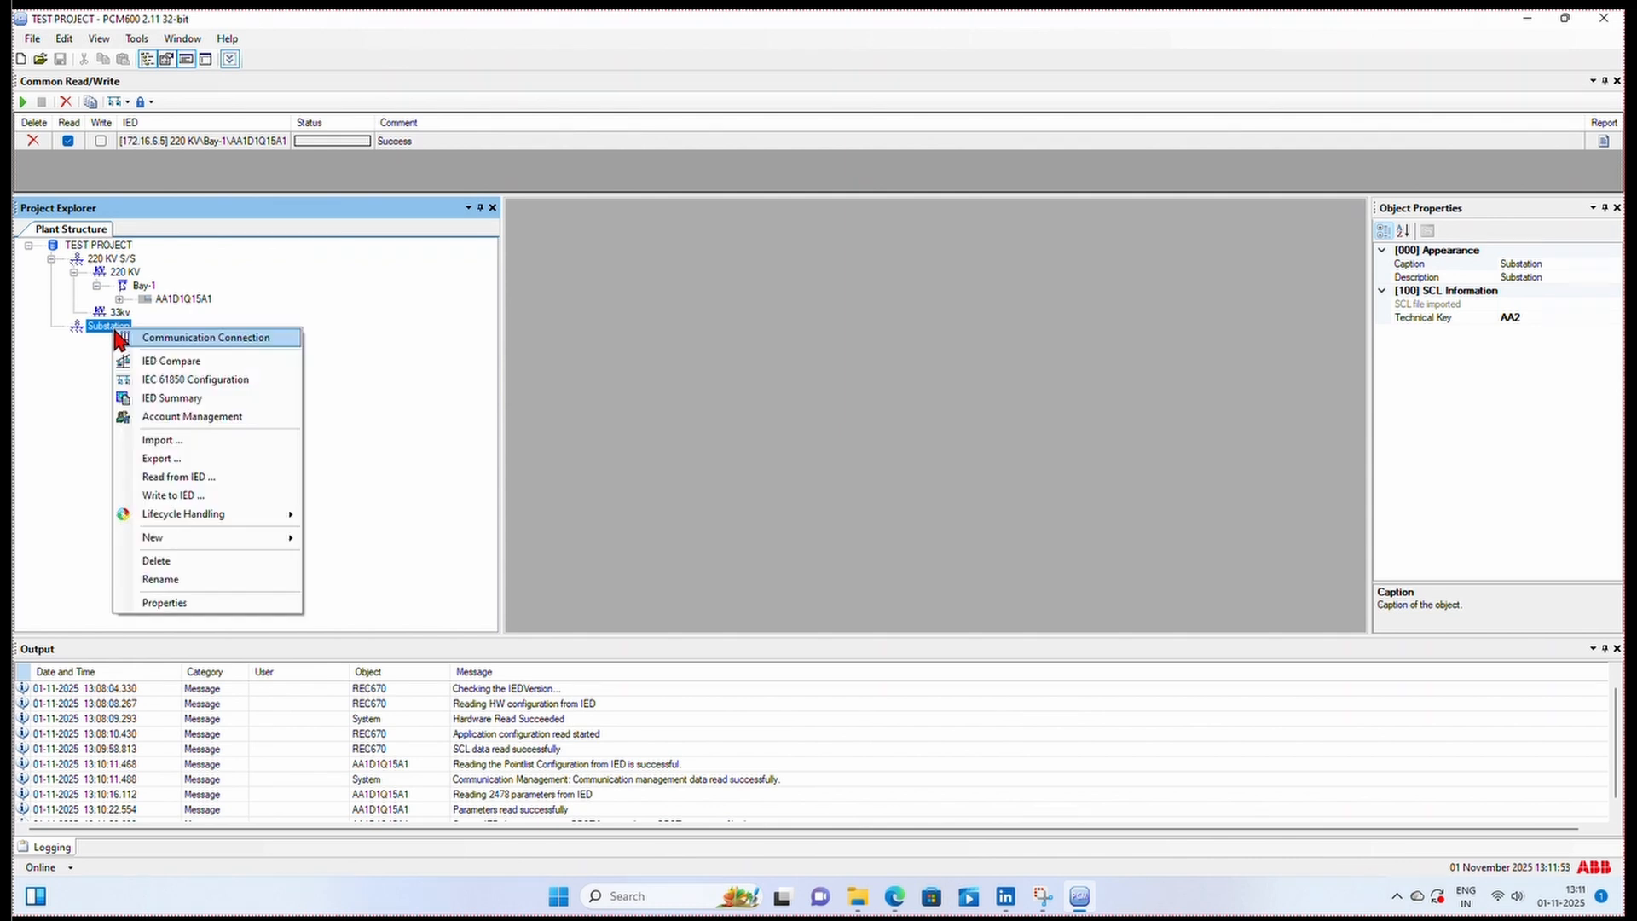
left_click(221, 575)
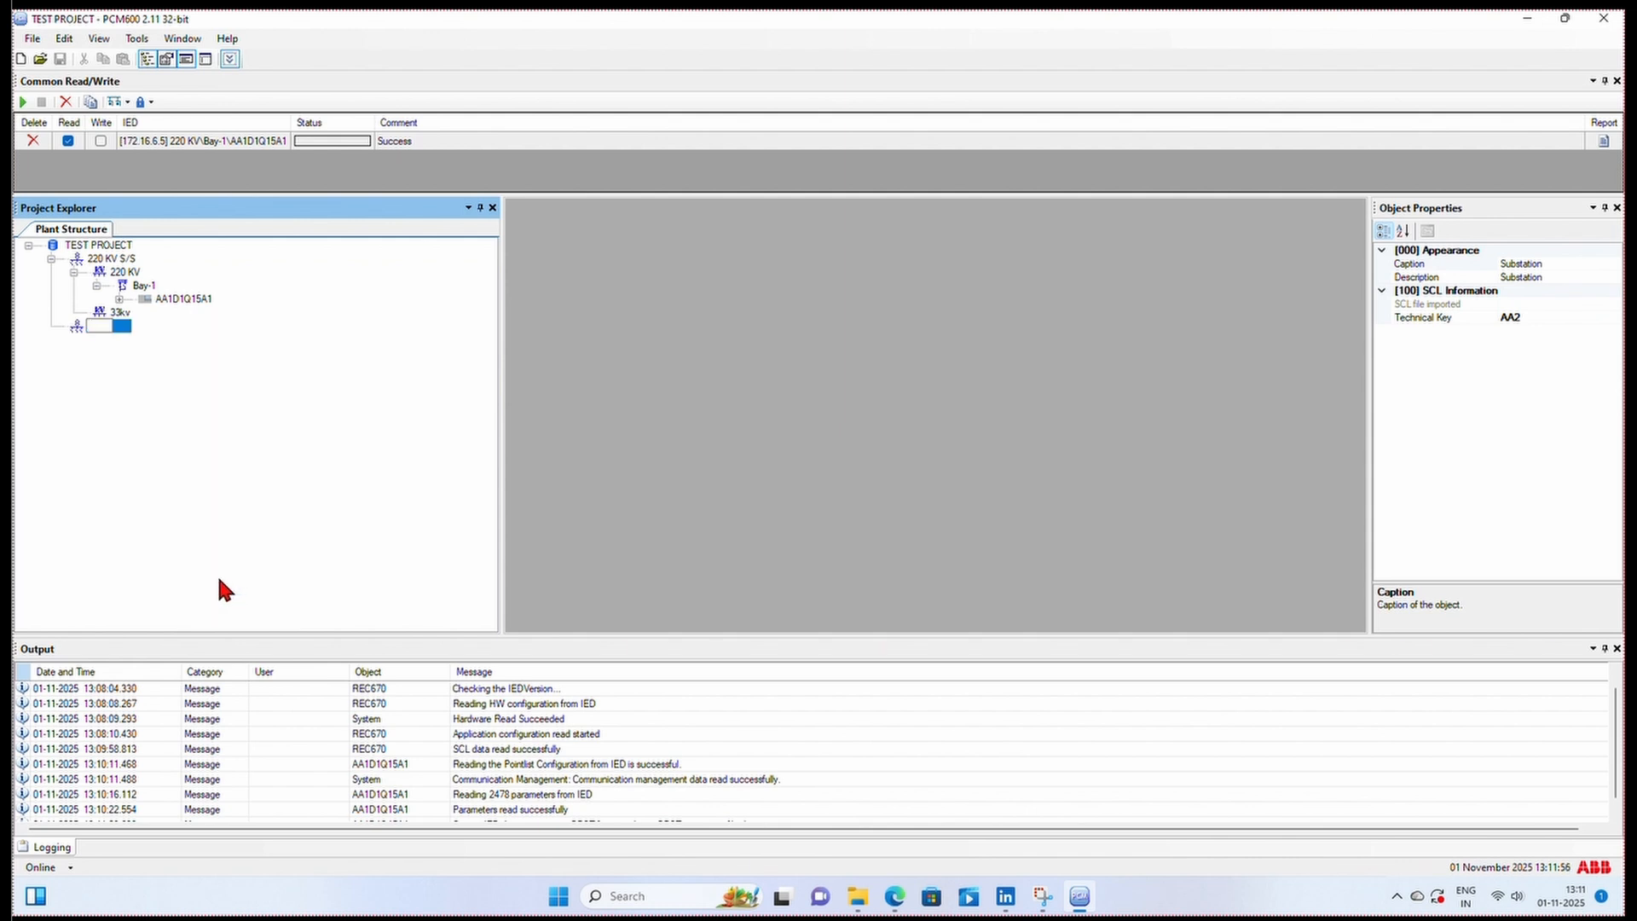
type("132 kv S/S")
key("Return")
Step: Add a general Voltage Level object under the 132 kv S/S substation and rename it as 132kv
right_click(78, 334)
mouse_move(166, 537)
mouse_move(319, 542)
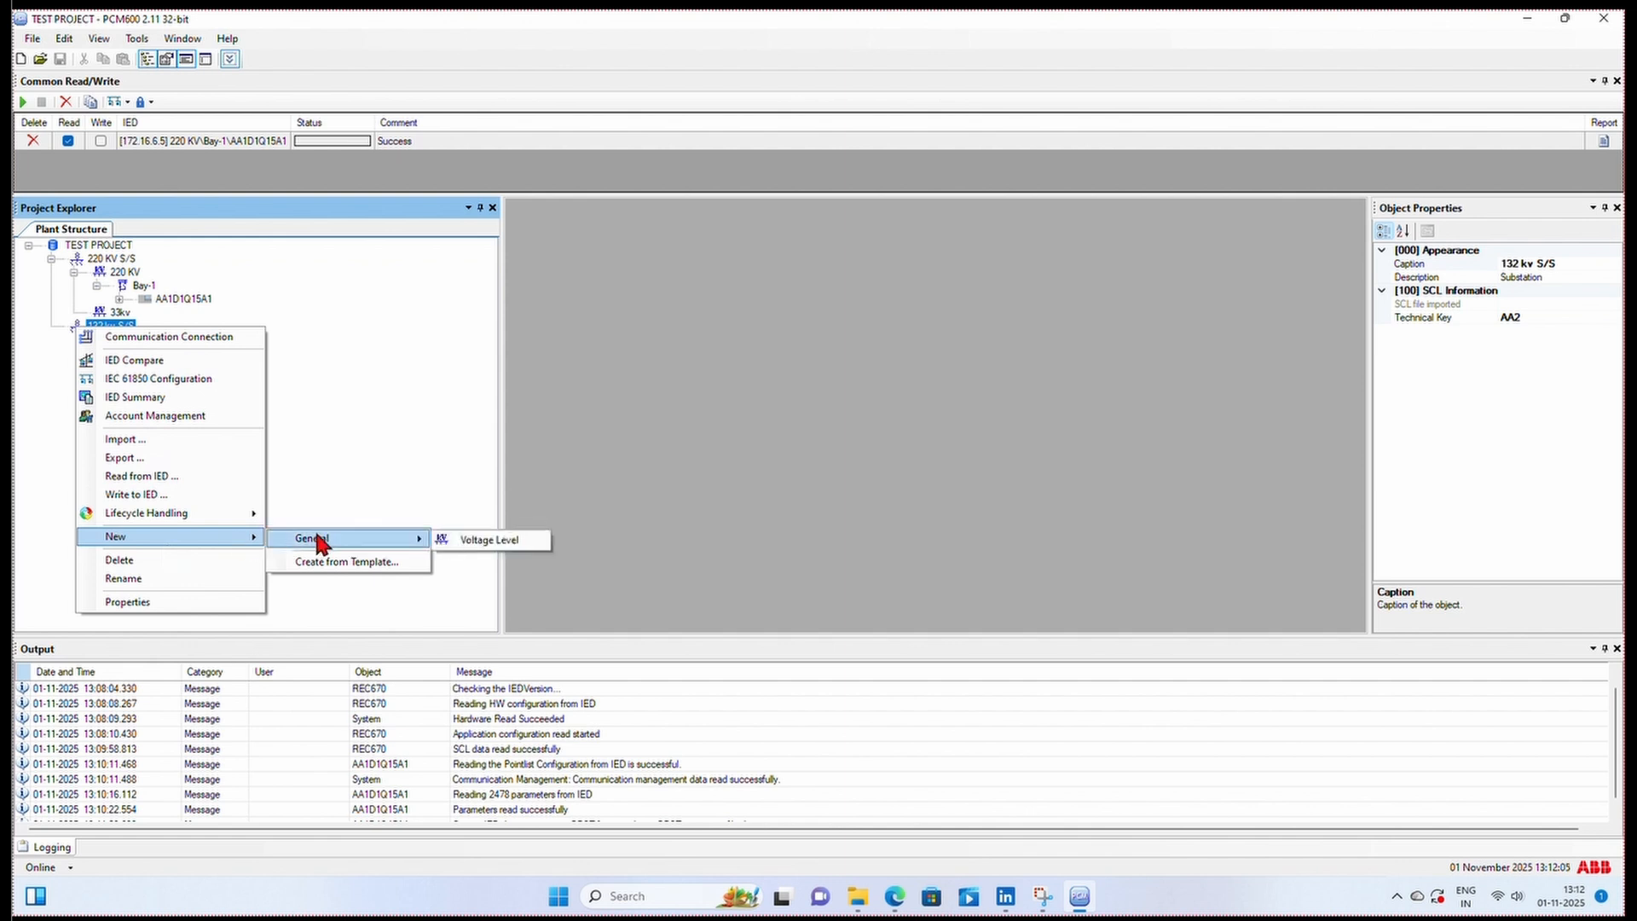
left_click(468, 540)
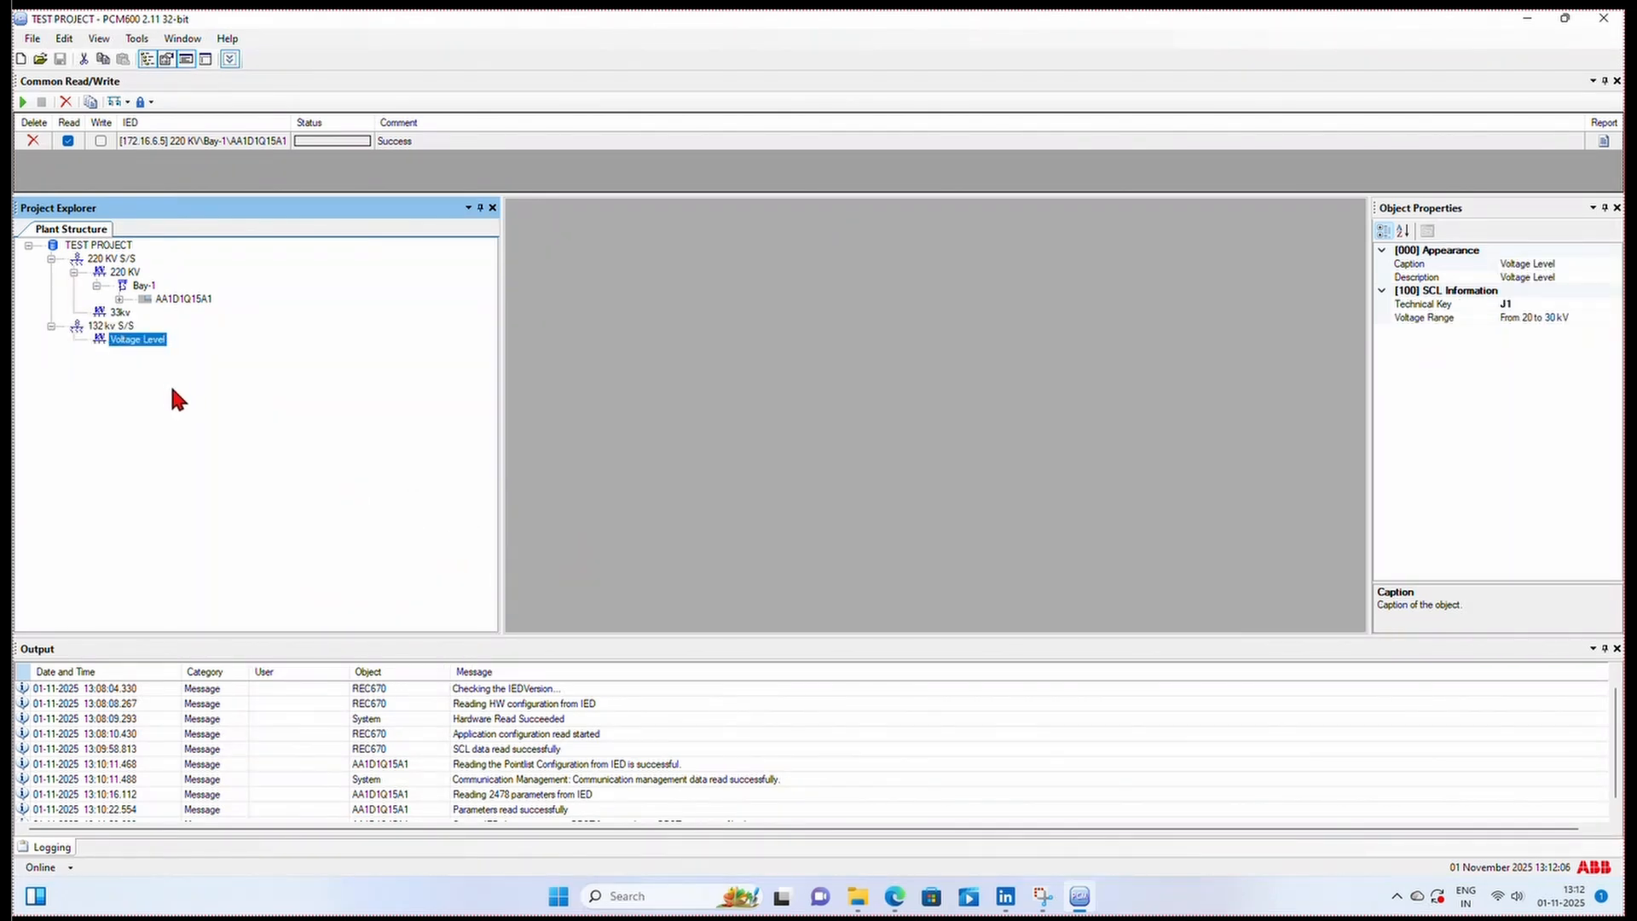
right_click(127, 338)
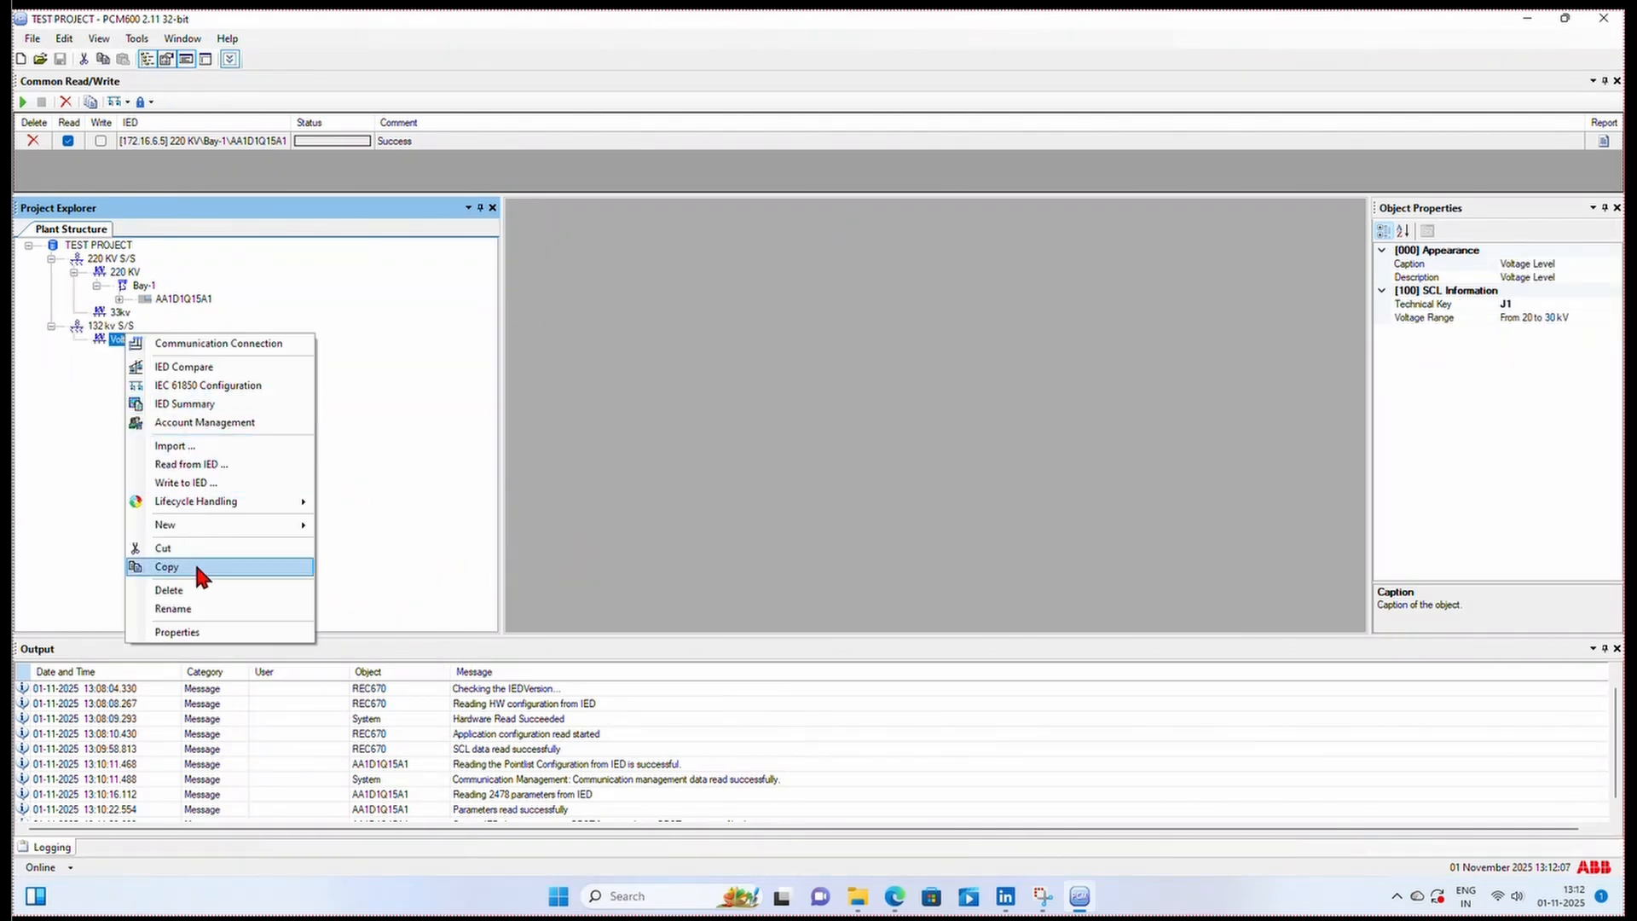
left_click(187, 611)
type("132")
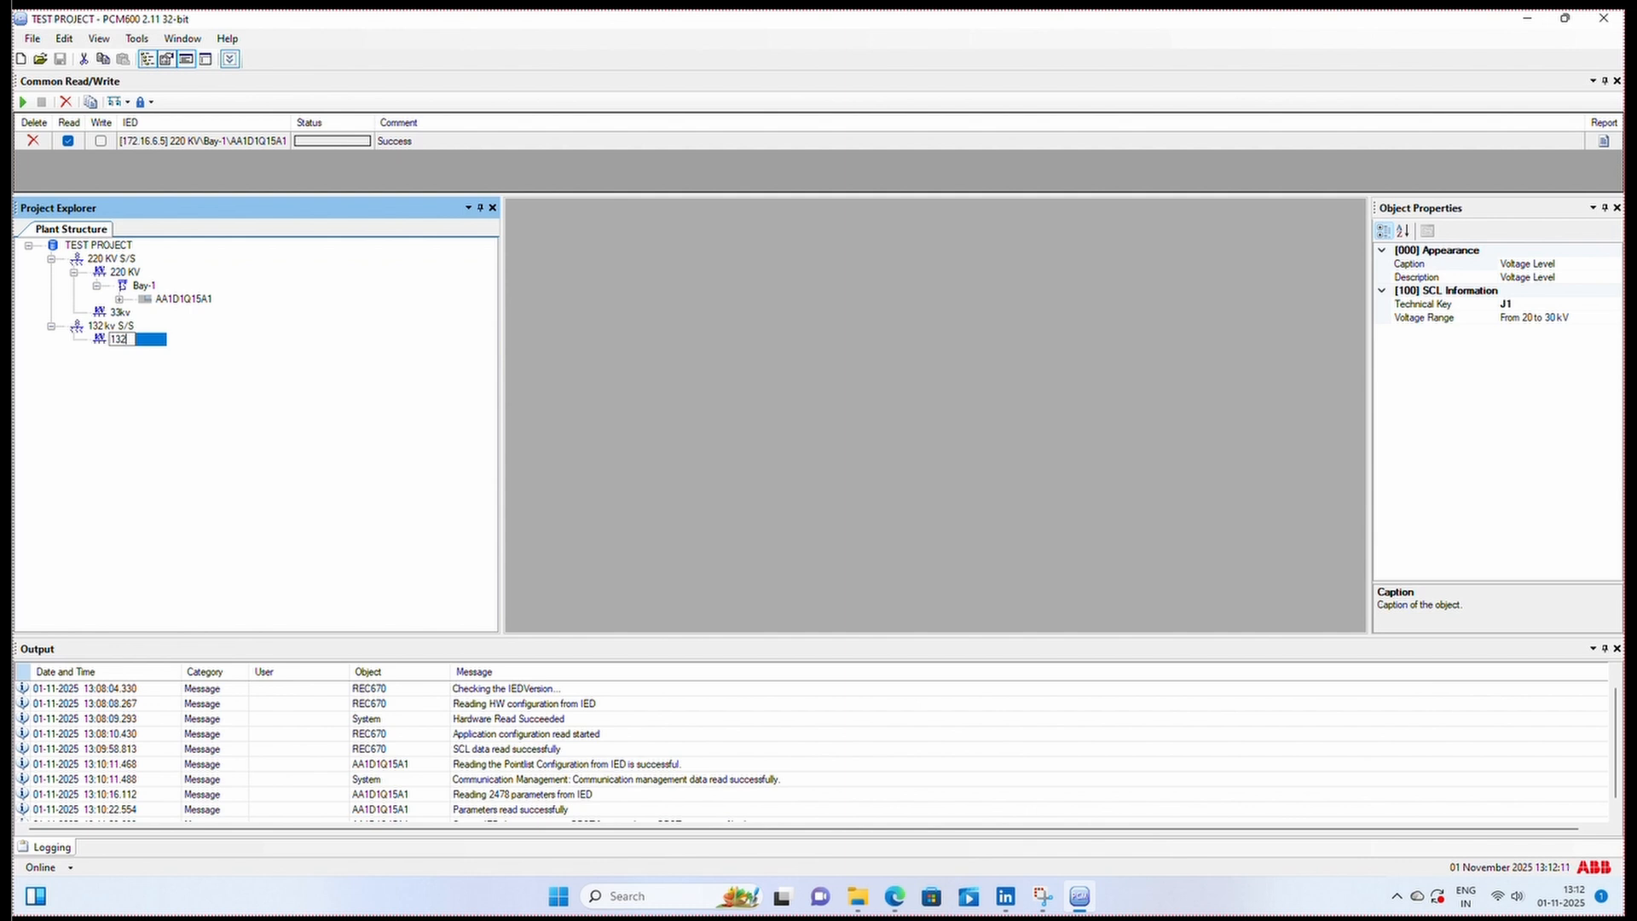
type("kv")
key("Return")
Step: Add a general Bay object under the 132kv voltage level and rename it as Bay-1
right_click(99, 339)
mouse_move(217, 530)
mouse_move(366, 533)
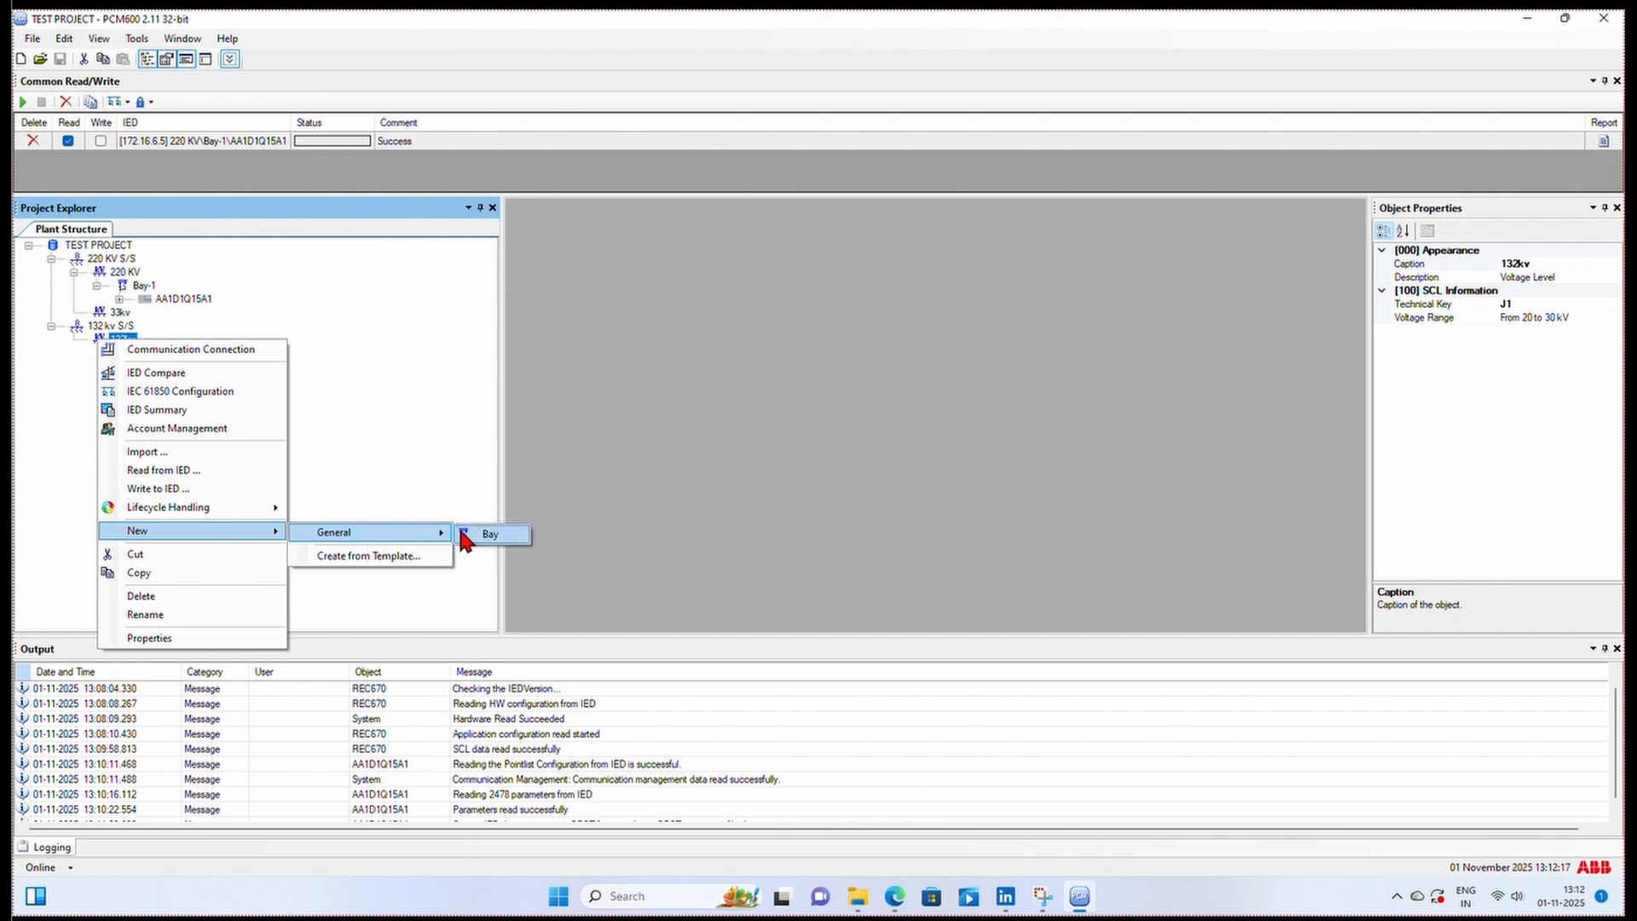
left_click(466, 535)
right_click(134, 352)
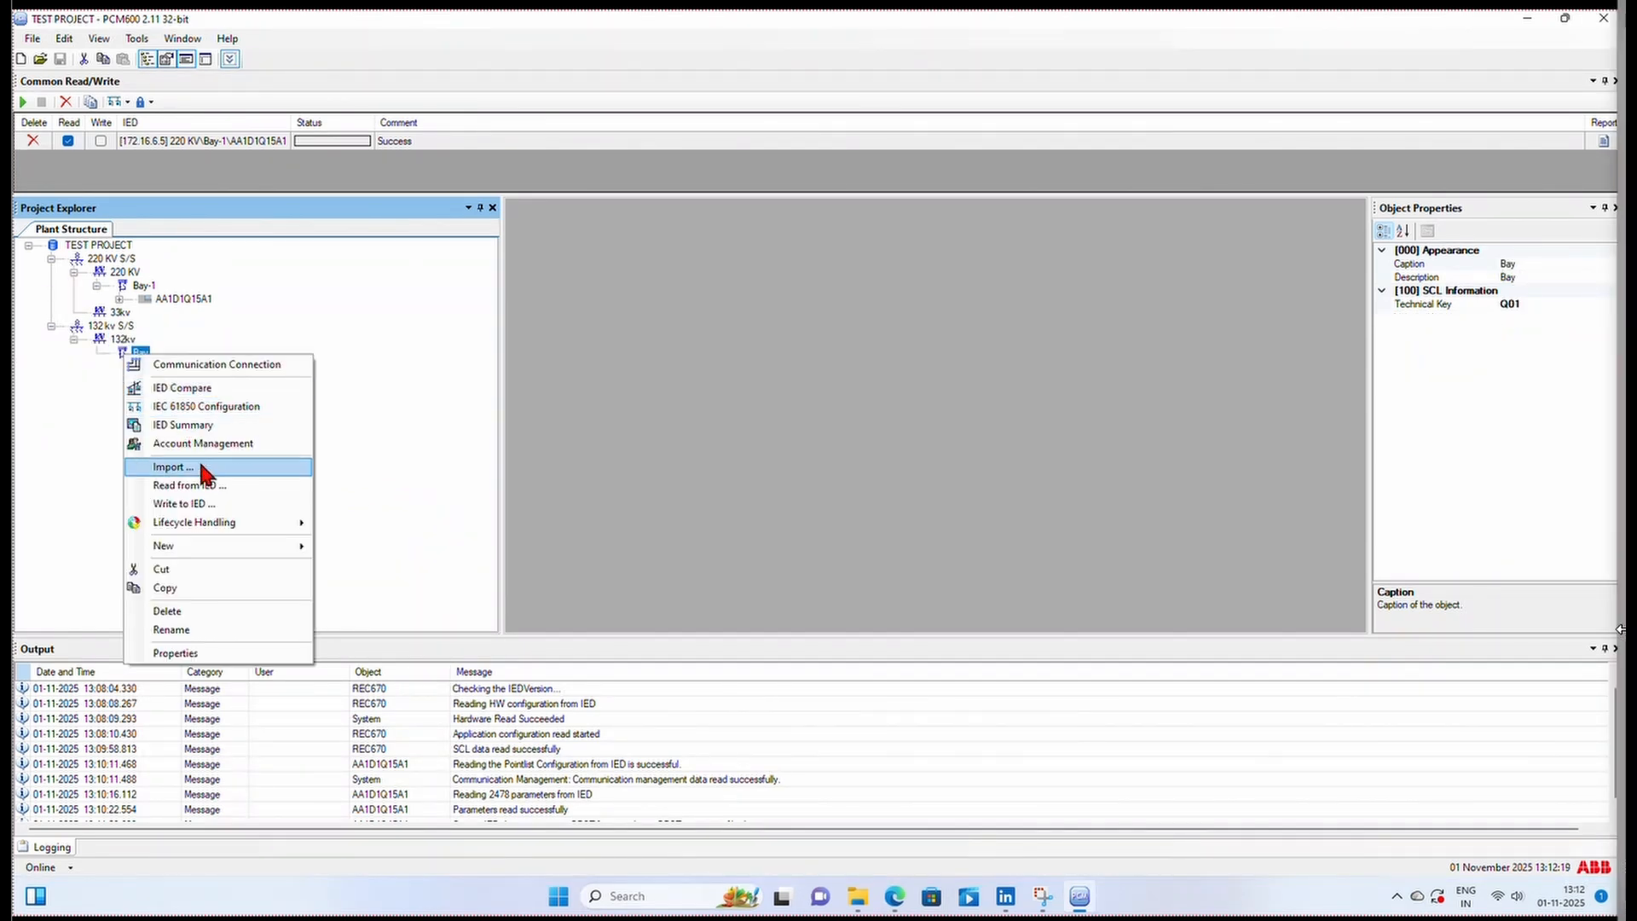
left_click(203, 628)
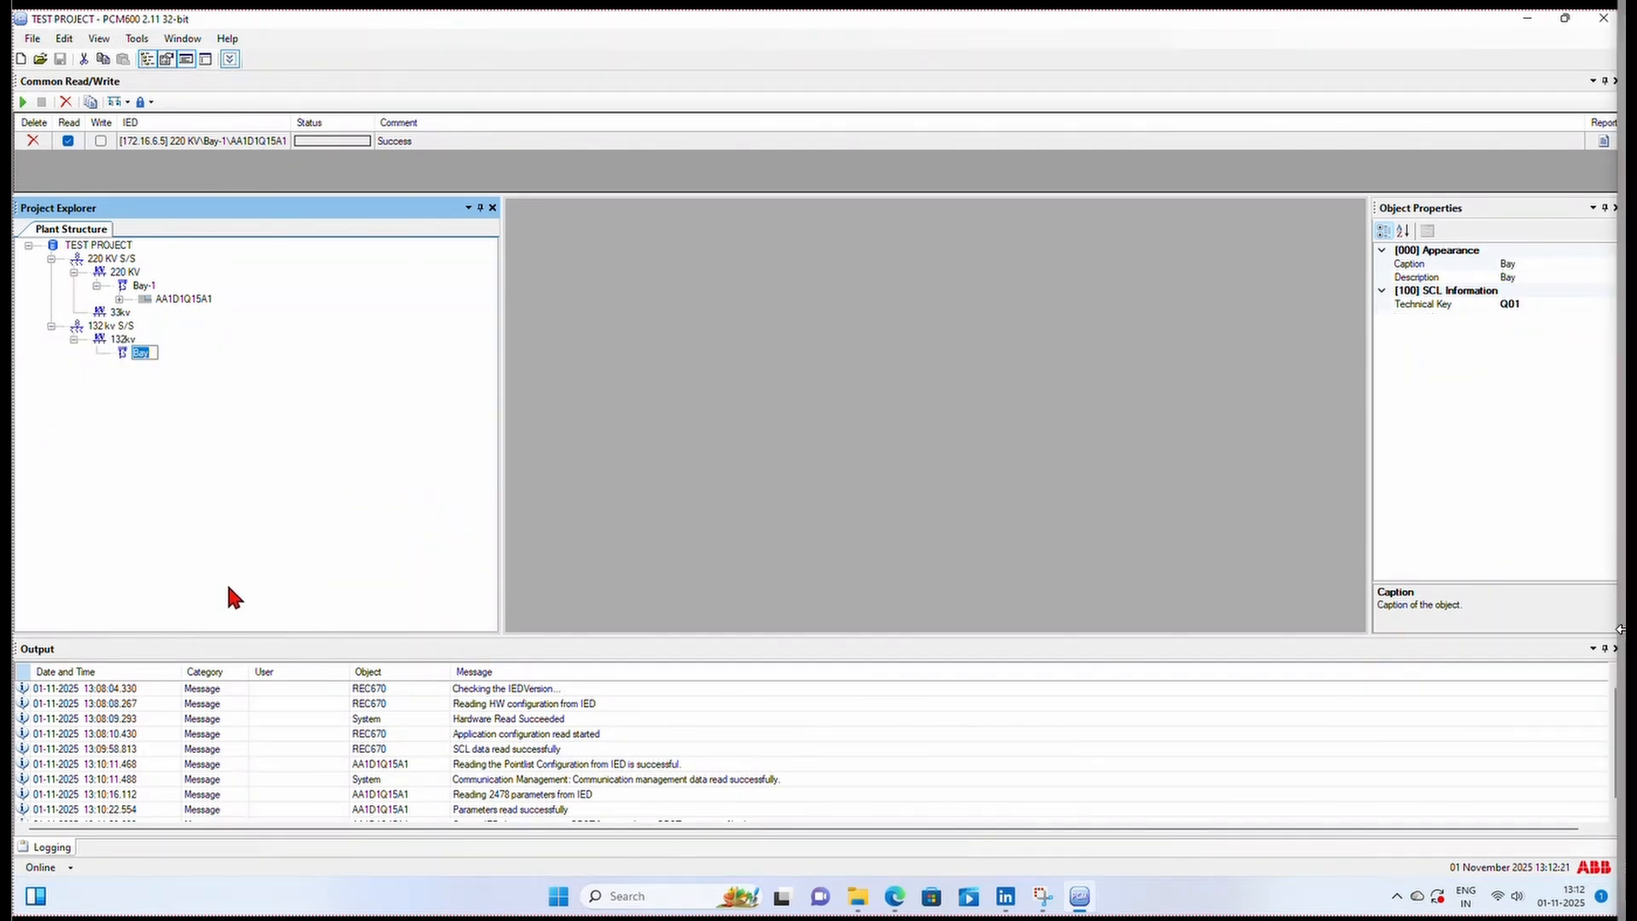
key("Right")
type("-1")
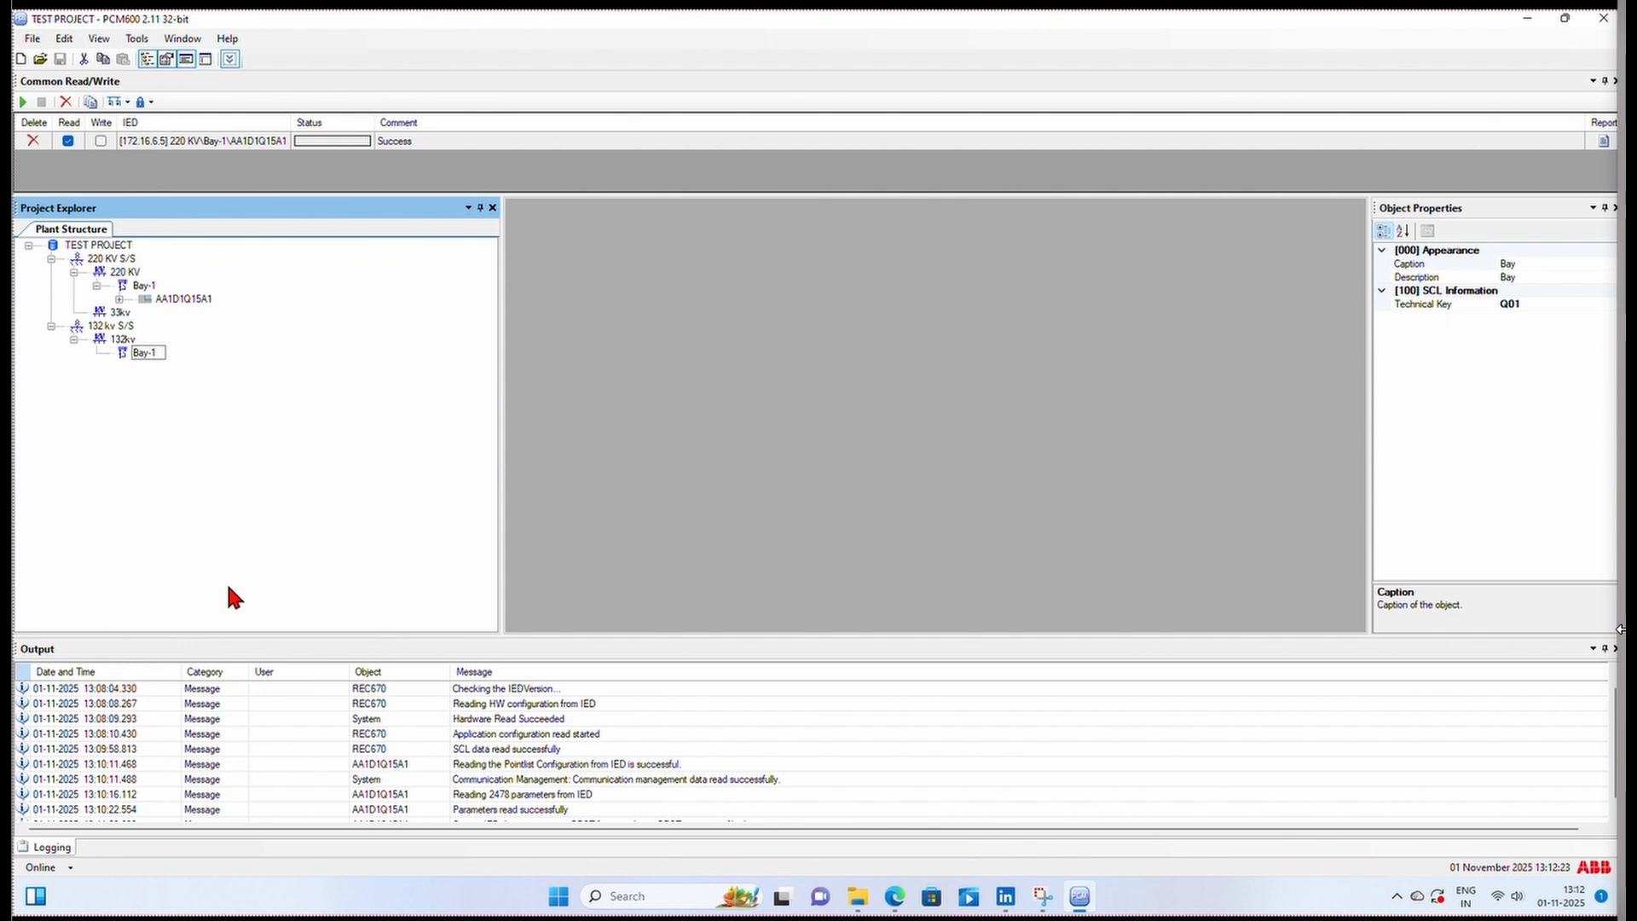
key("Return")
Step: Add a second general Voltage Level object under the 132 kv S/S substation
right_click(91, 338)
left_click(74, 327)
right_click(75, 326)
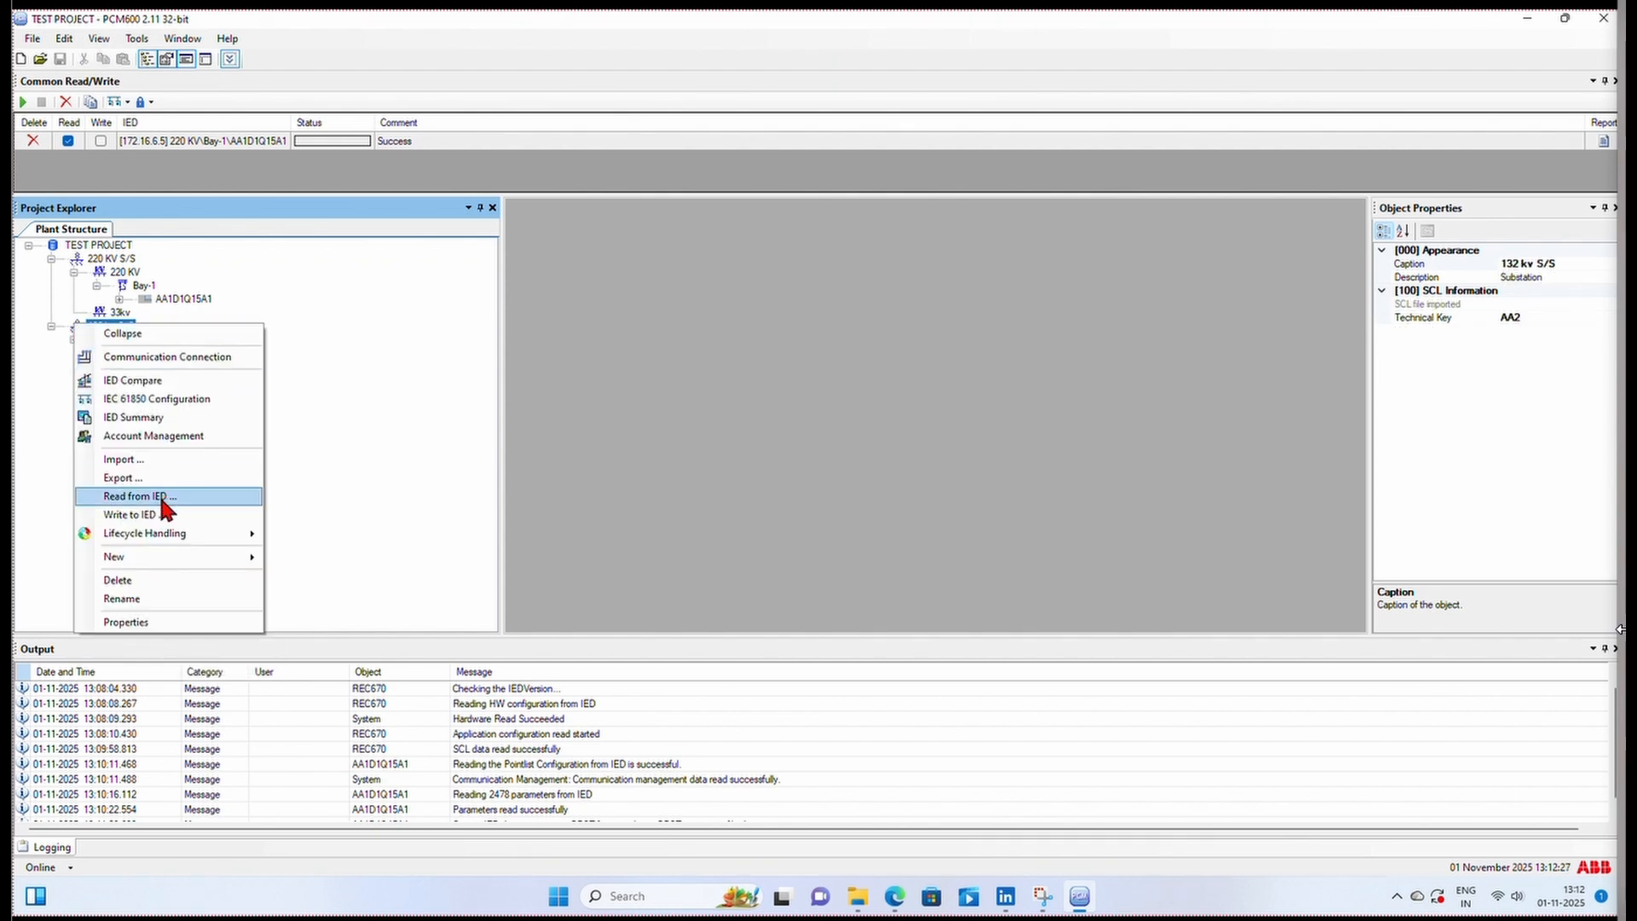
mouse_move(174, 556)
mouse_move(328, 563)
left_click(477, 559)
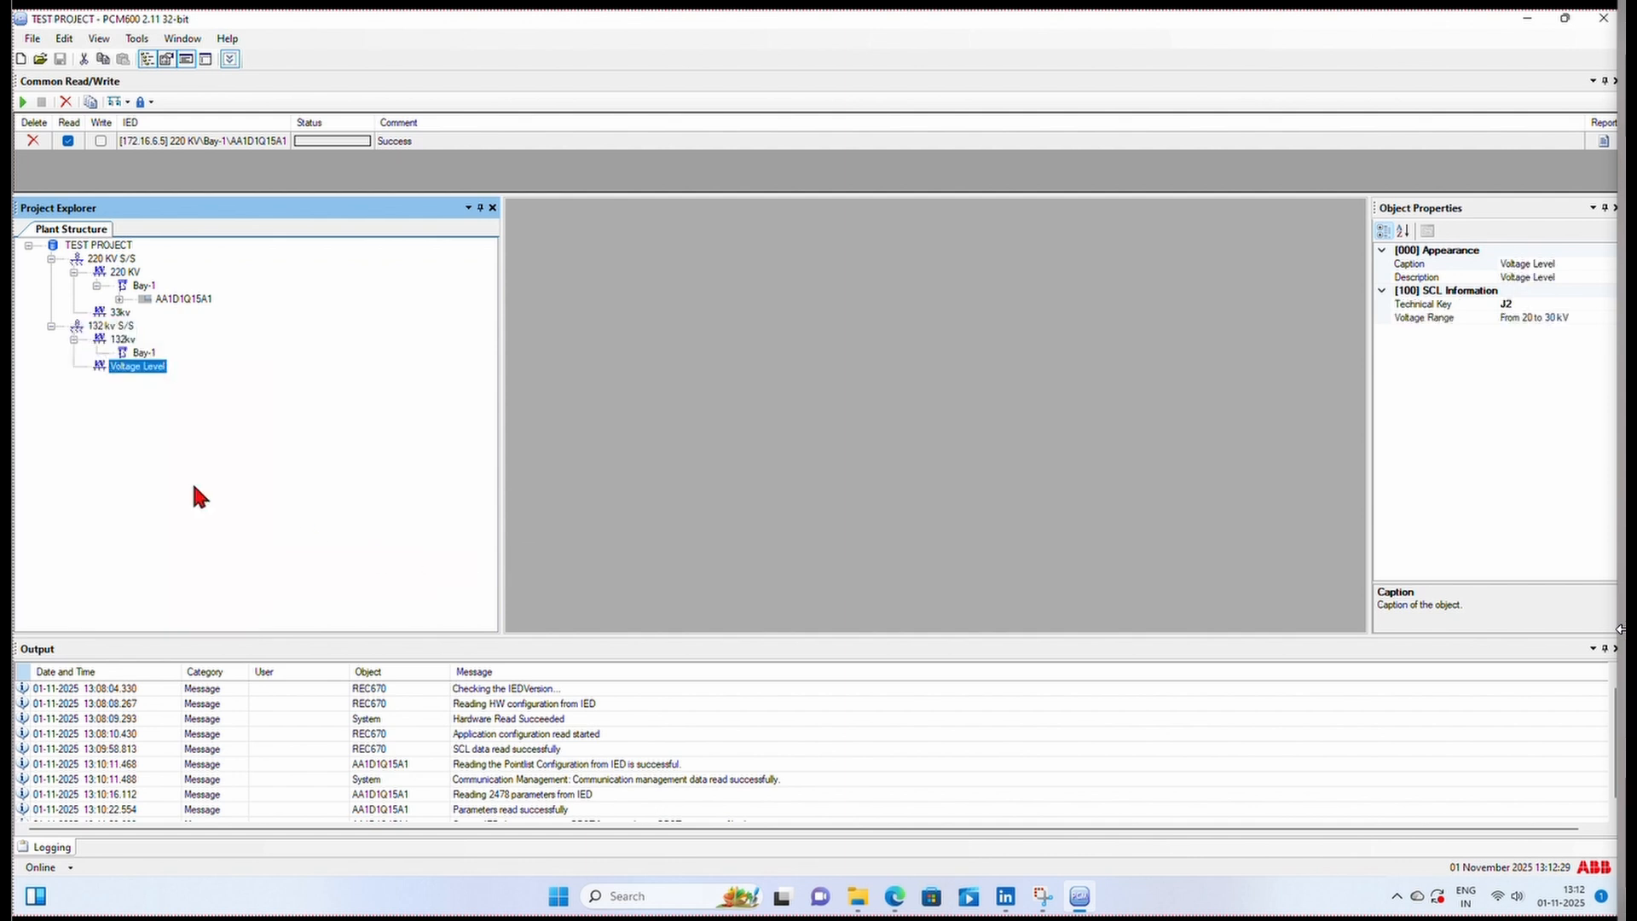
Step: Rename the second voltage level of the 132 kv S/S substation as 33kv
right_click(117, 366)
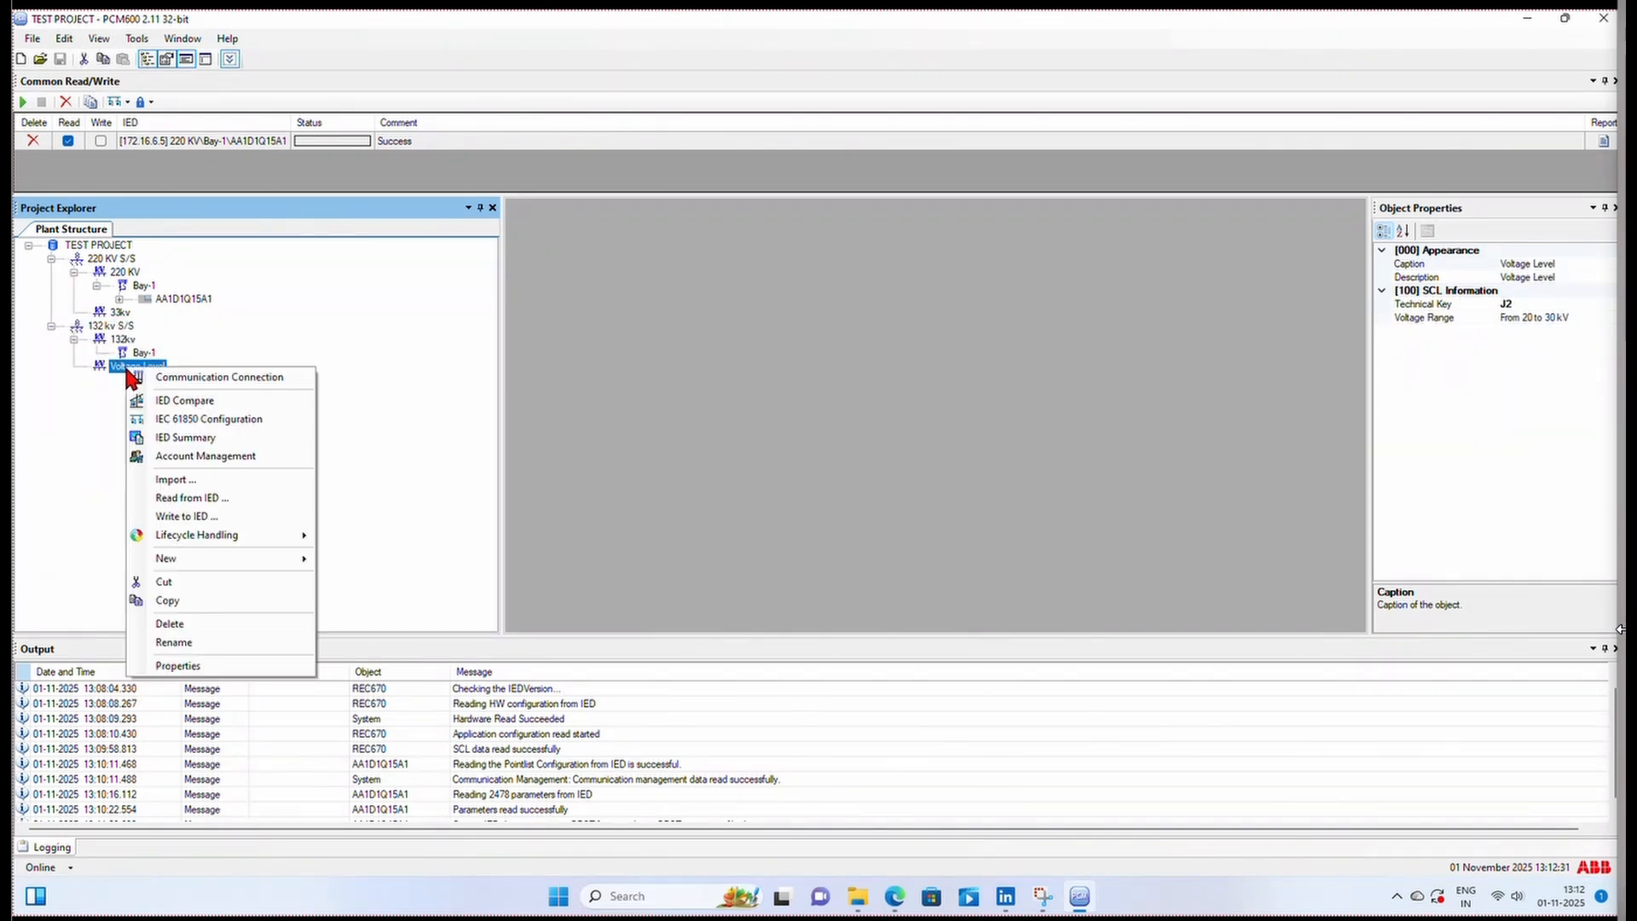
mouse_move(267, 568)
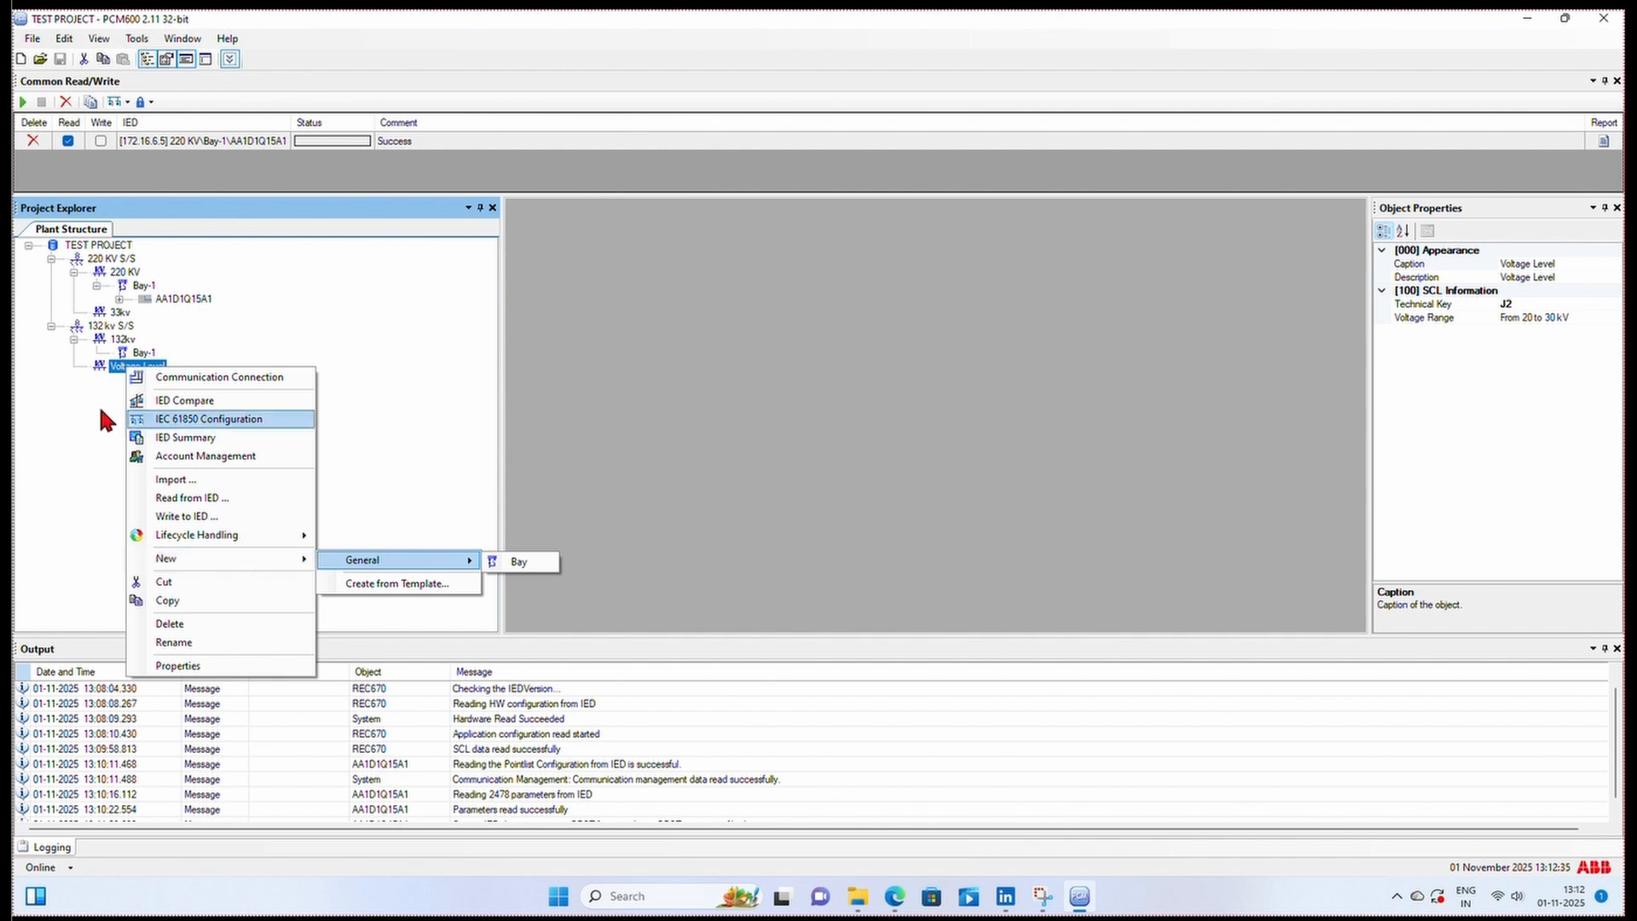
left_click(174, 642)
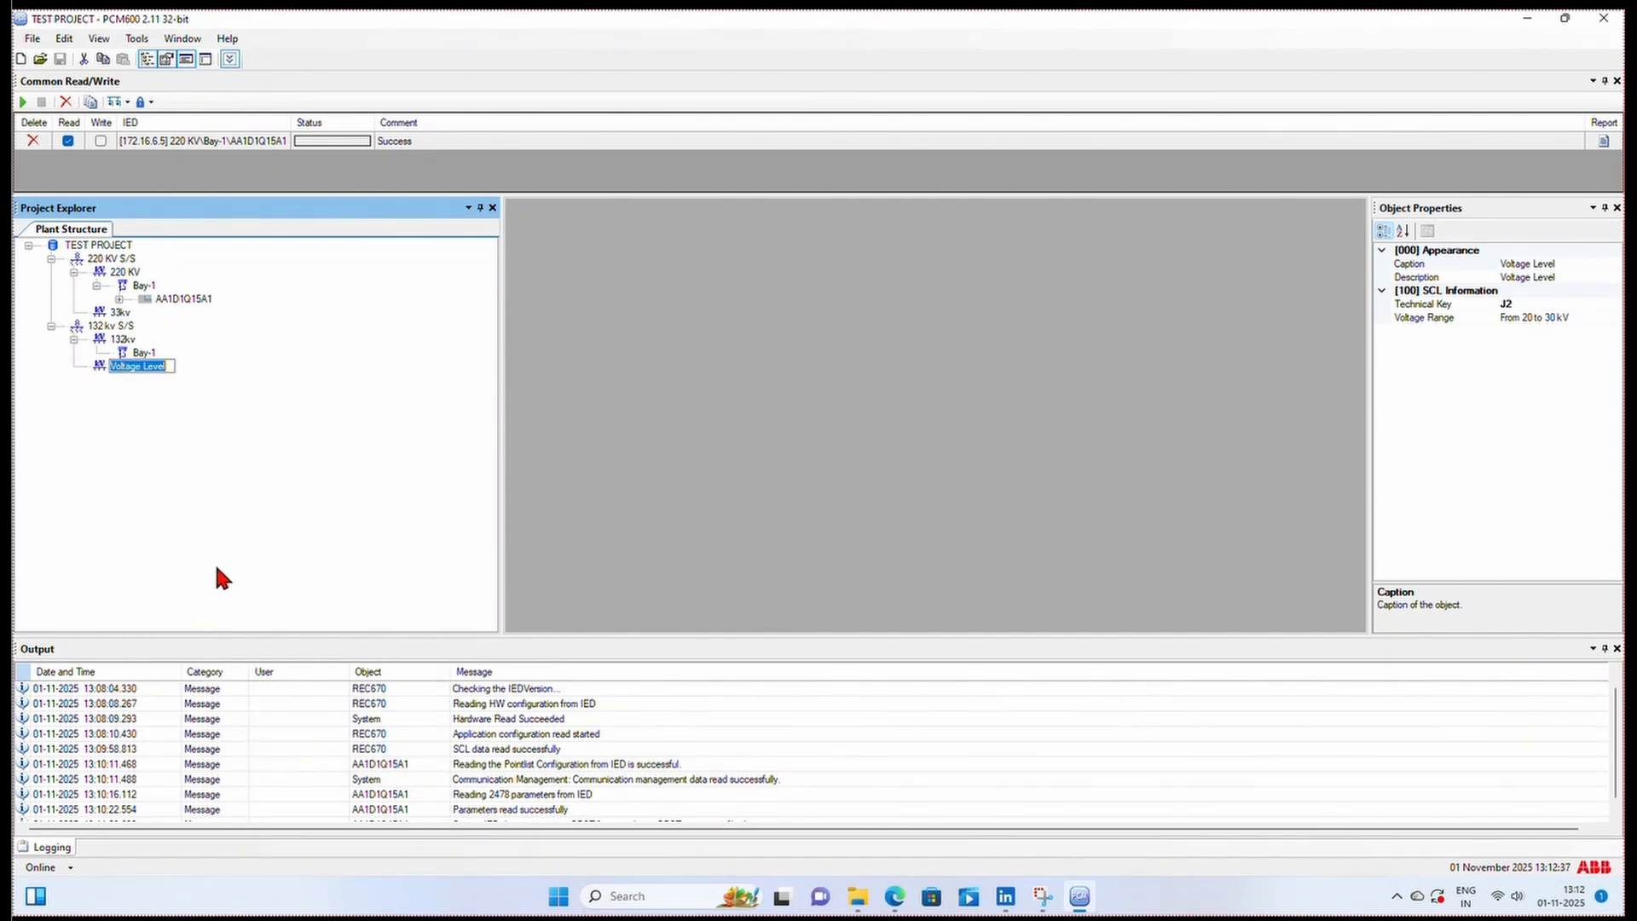
type("33kv")
key("Return")
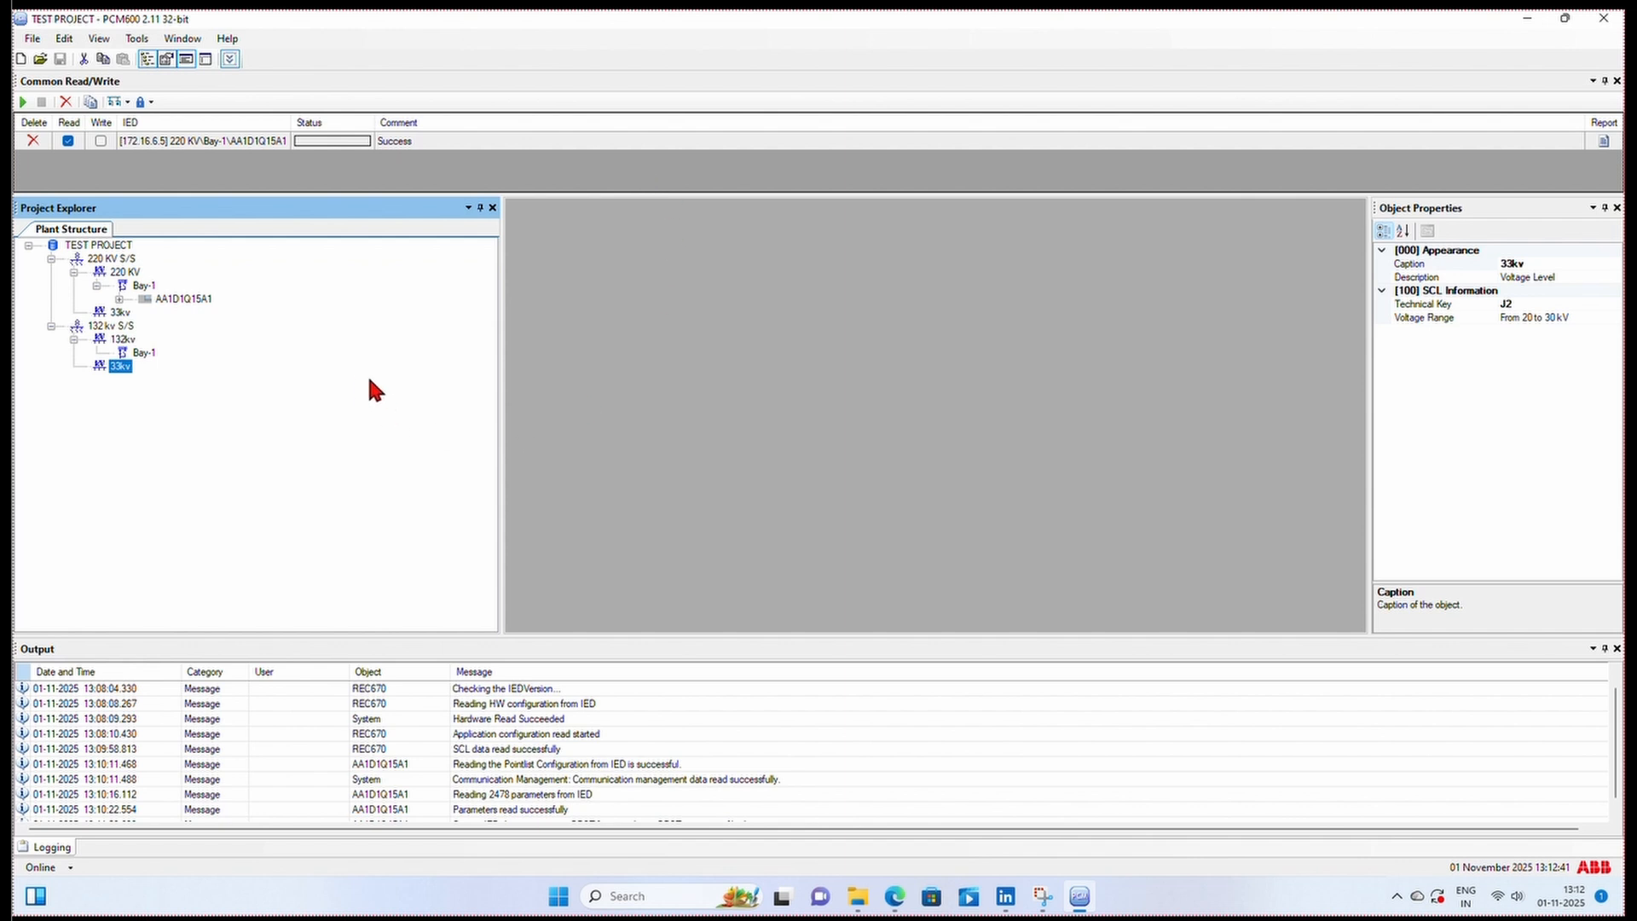